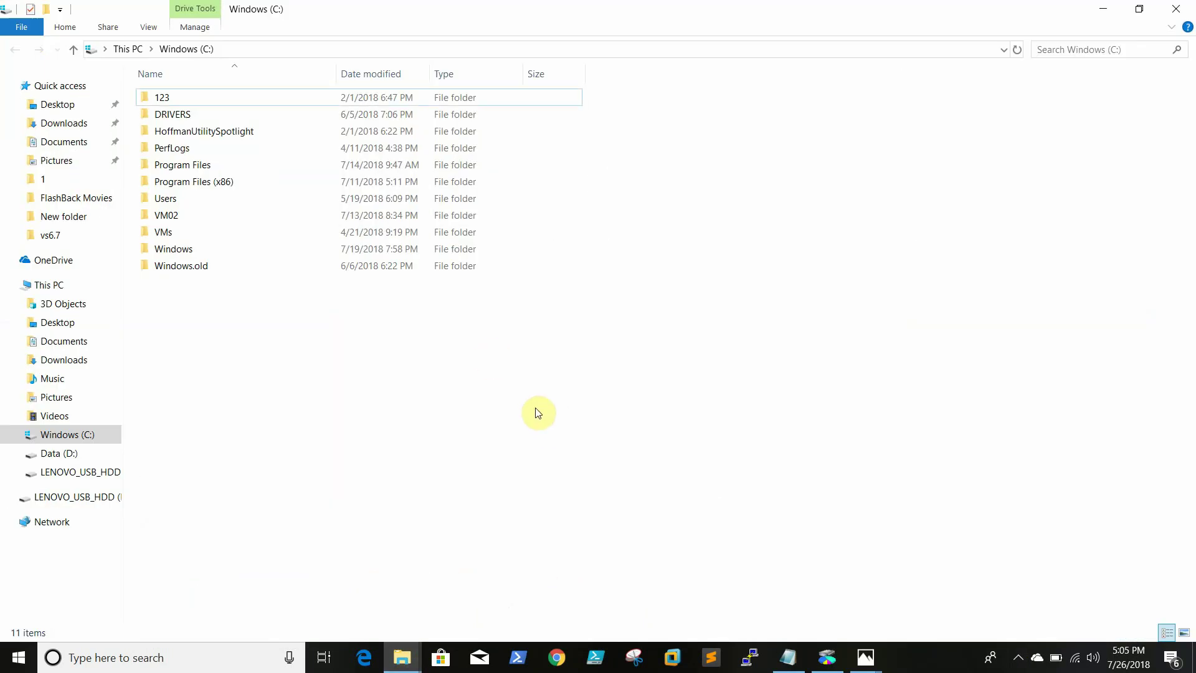
Show hidden items on the C: drive in File Explorer and close the window.
left_click(148, 27)
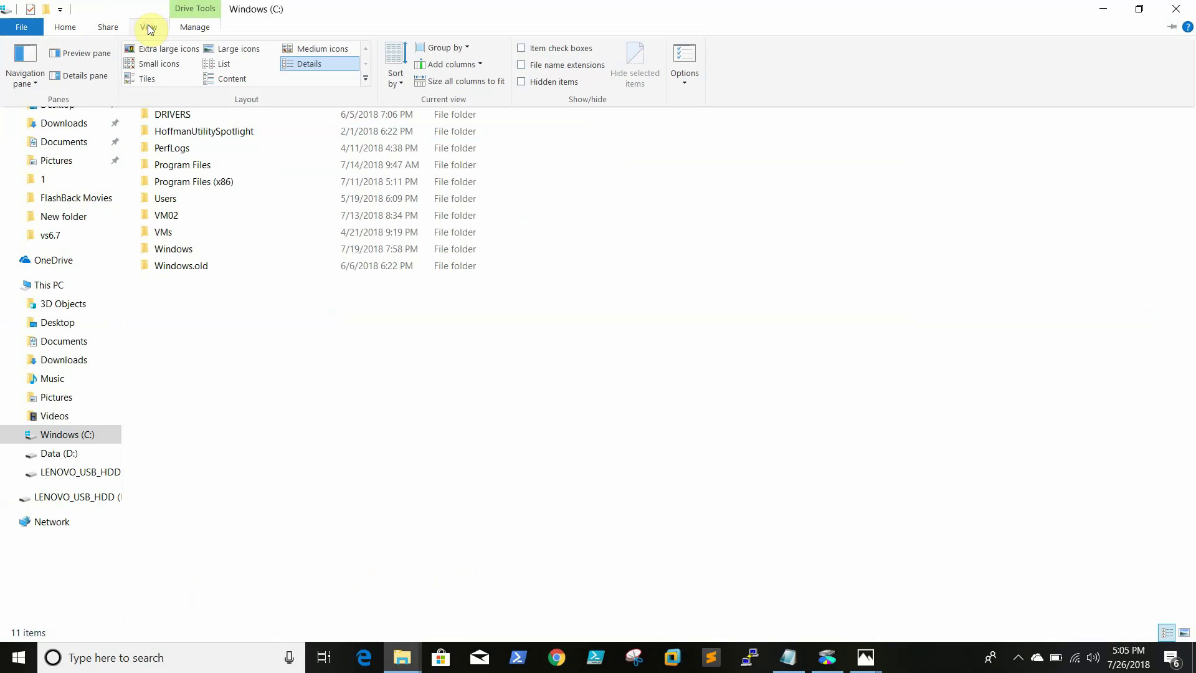
left_click(543, 85)
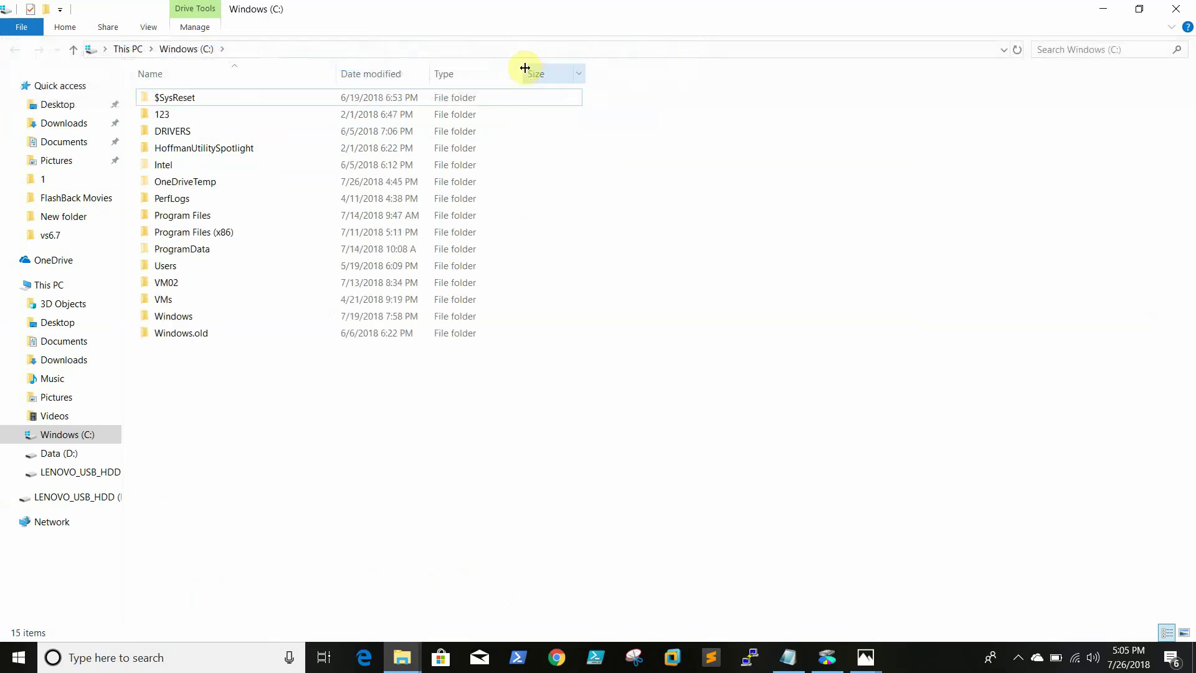
left_click(156, 26)
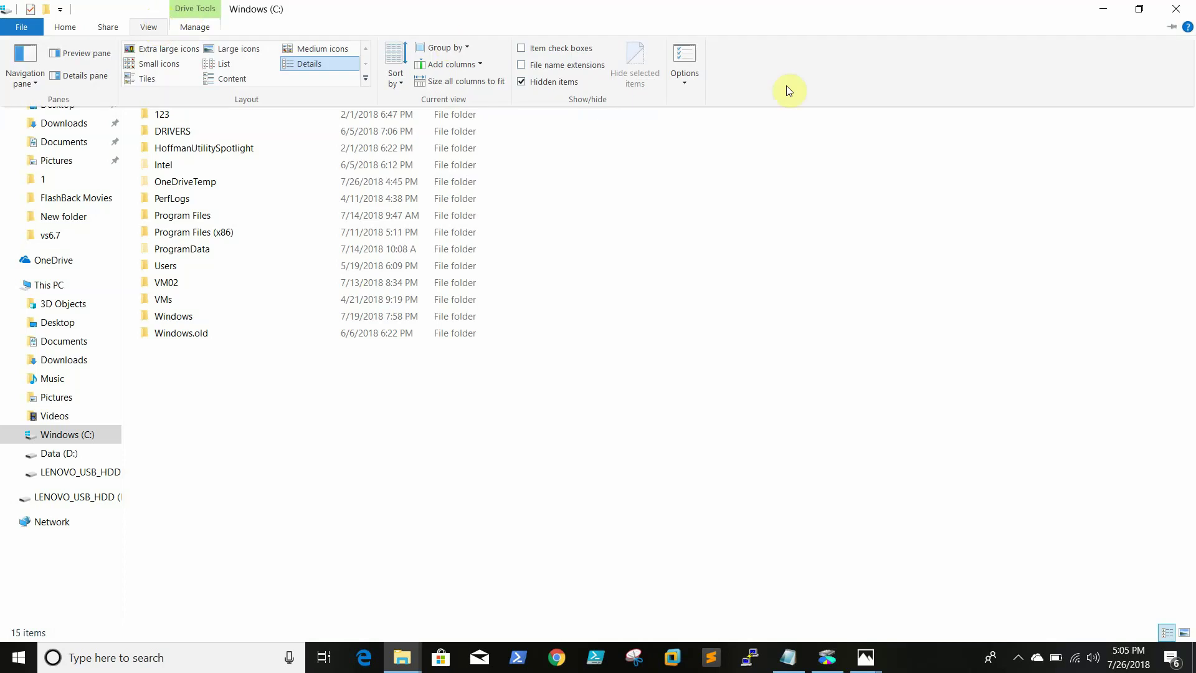
left_click(758, 312)
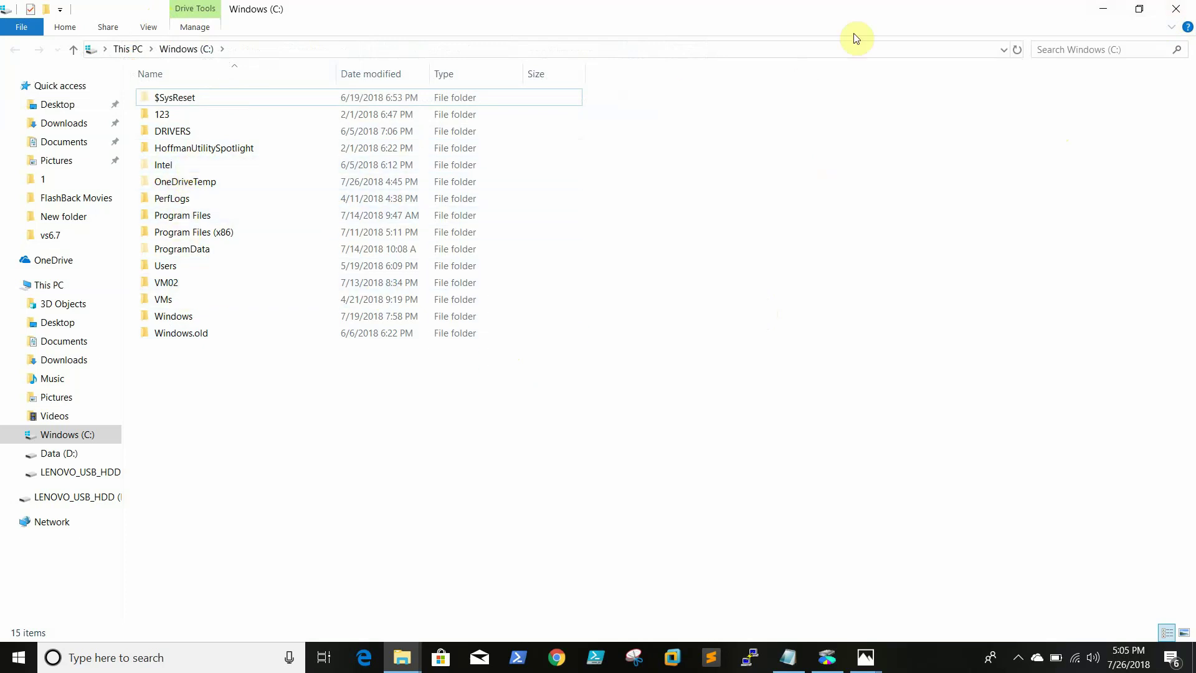
left_click(1183, 10)
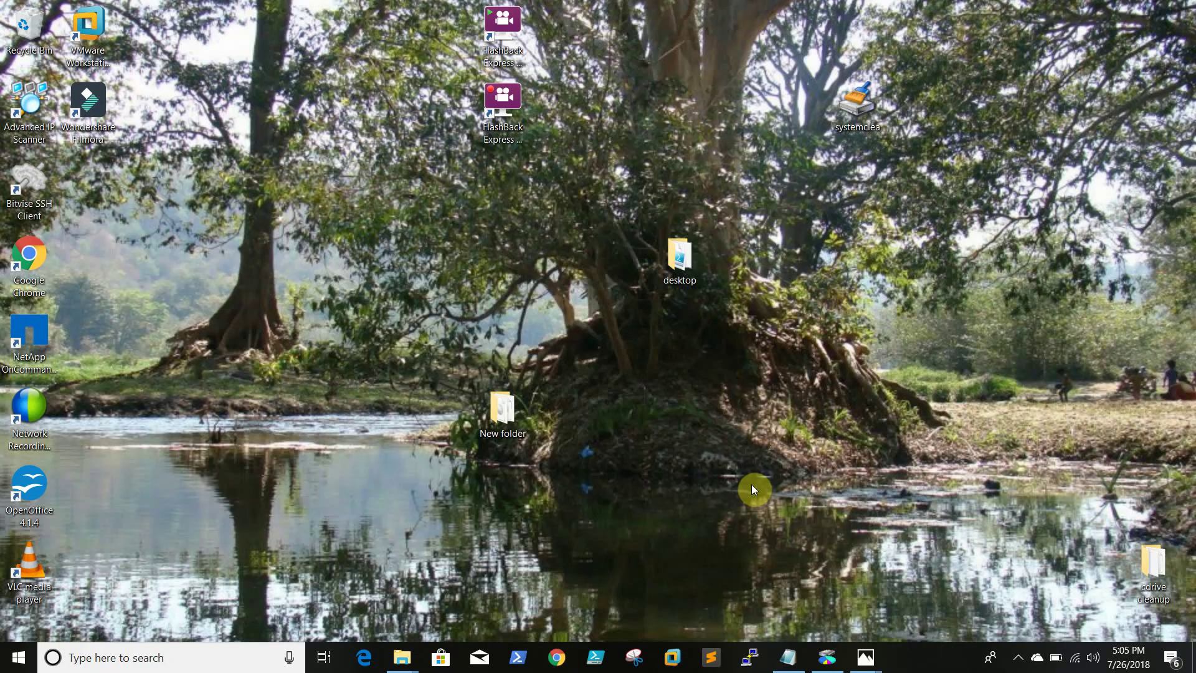
Switch to the Notepad cleanup notes and review the user-profile WER ReportQueue path and the recyclebin entry.
left_click(787, 657)
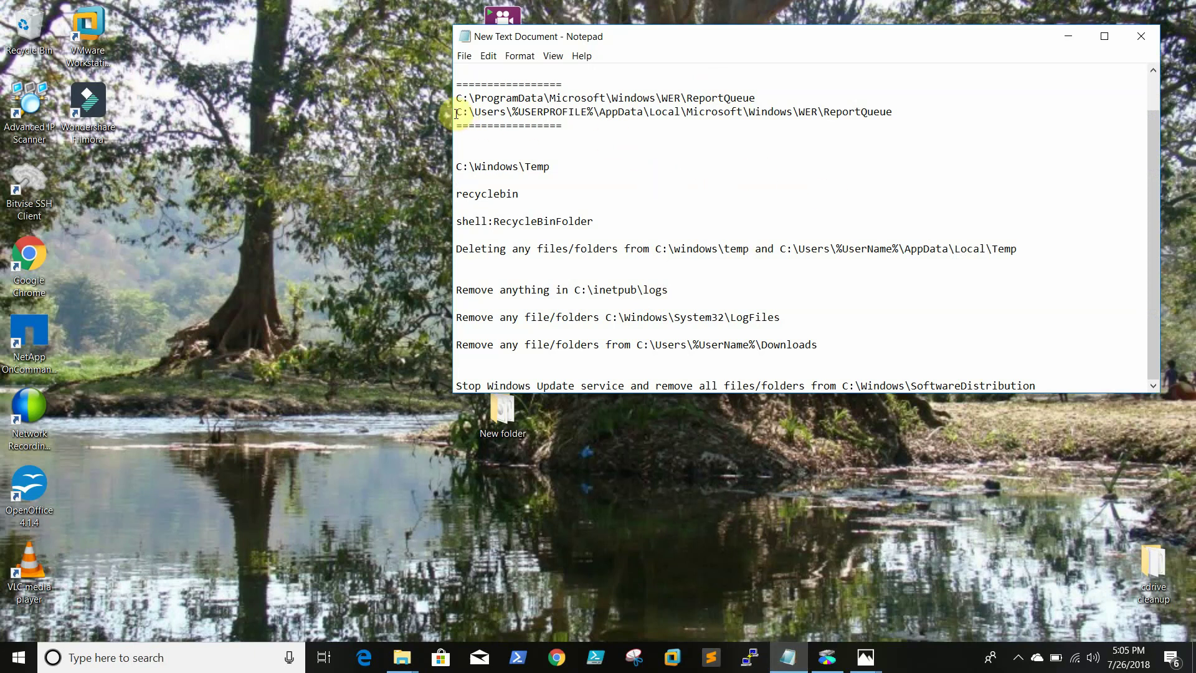
left_click_drag(456, 111, 717, 109)
left_click(716, 108)
double_click(868, 115)
left_click(779, 152)
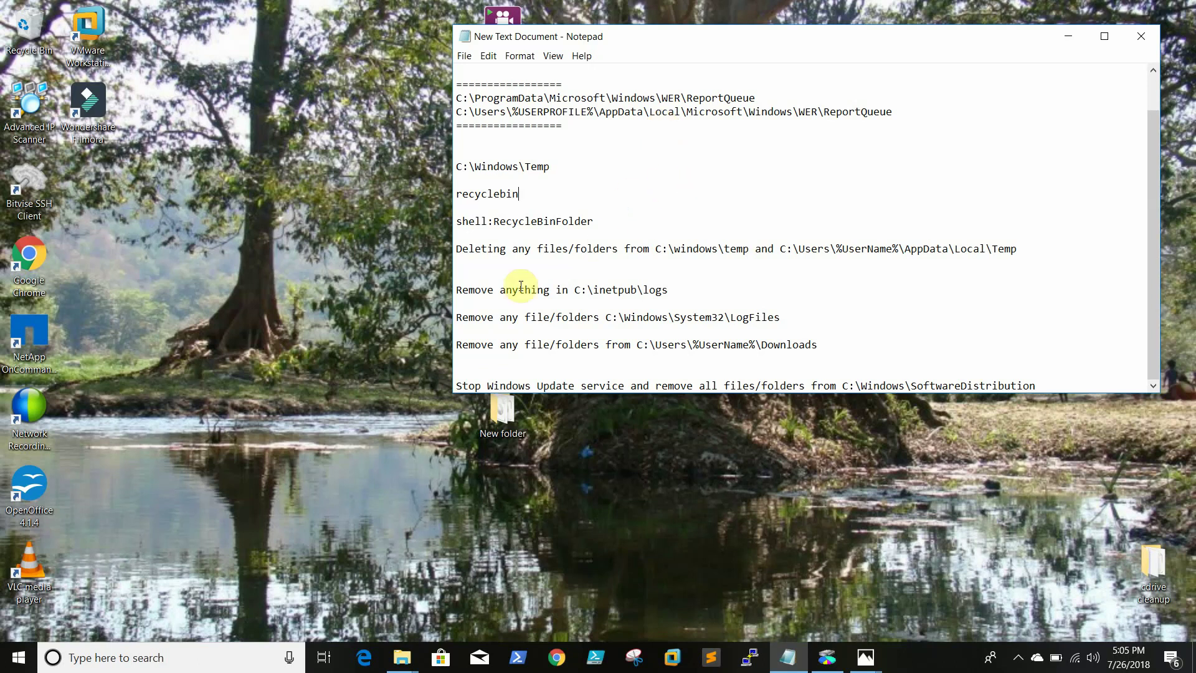
left_click(542, 198)
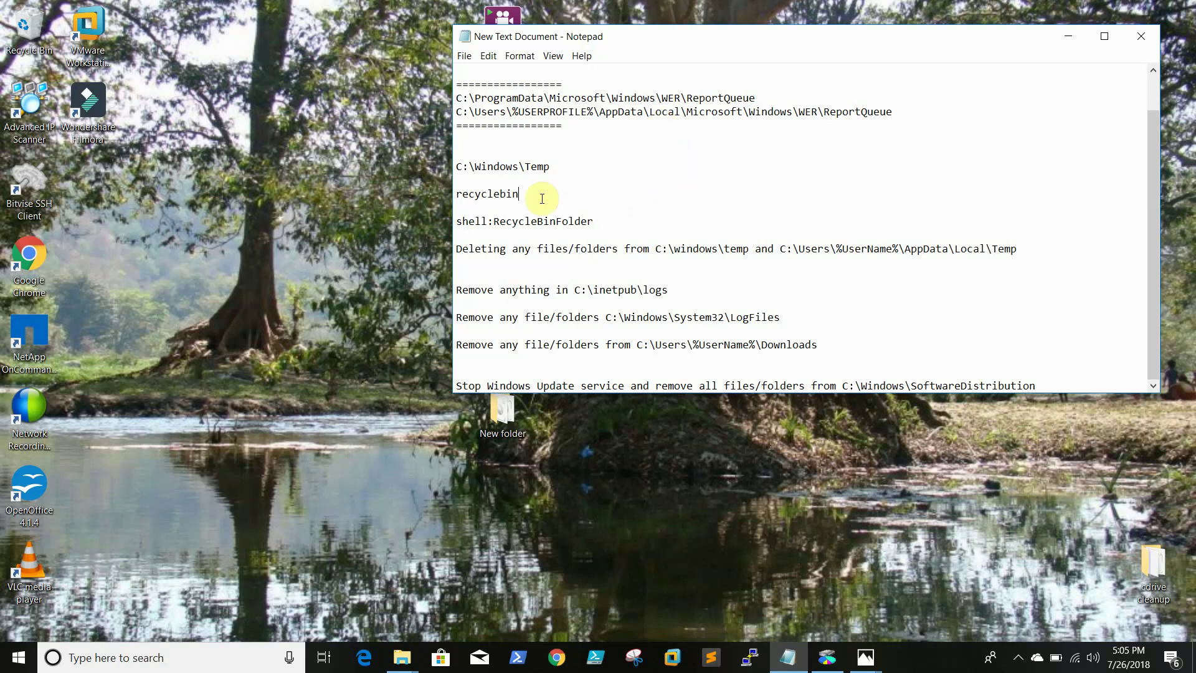
Open the C: drive from the Run dialog and browse to the C:\Windows\Temp folder.
left_click(18, 657)
left_click(787, 552)
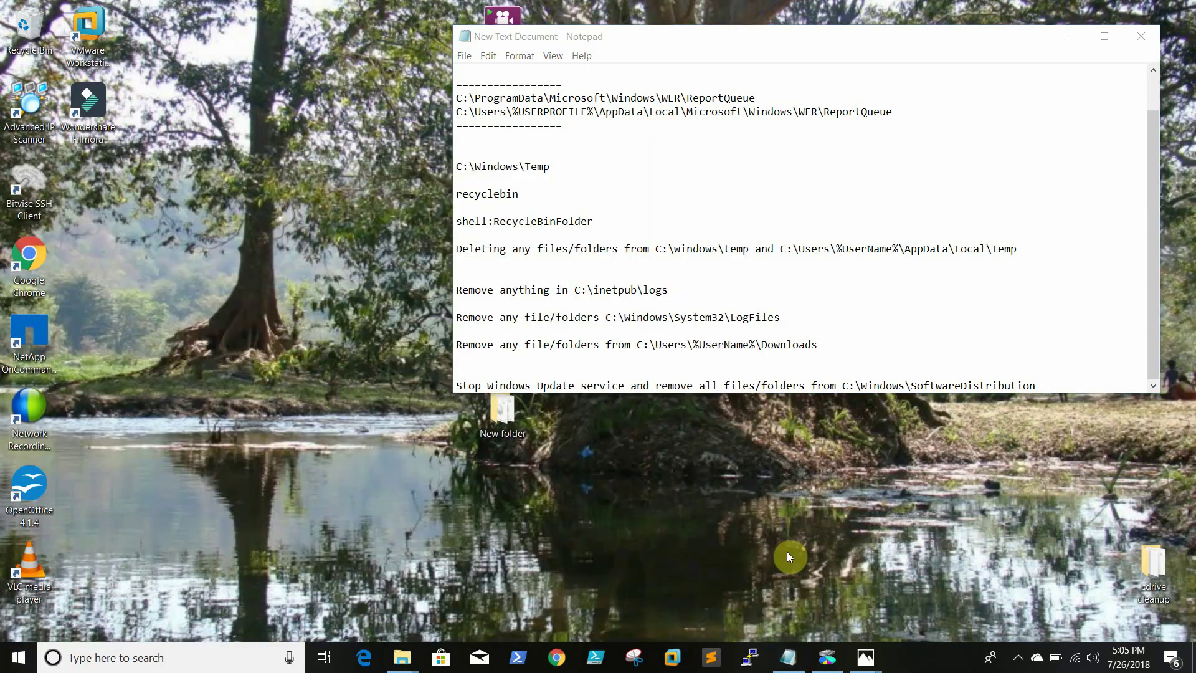
key("super+r")
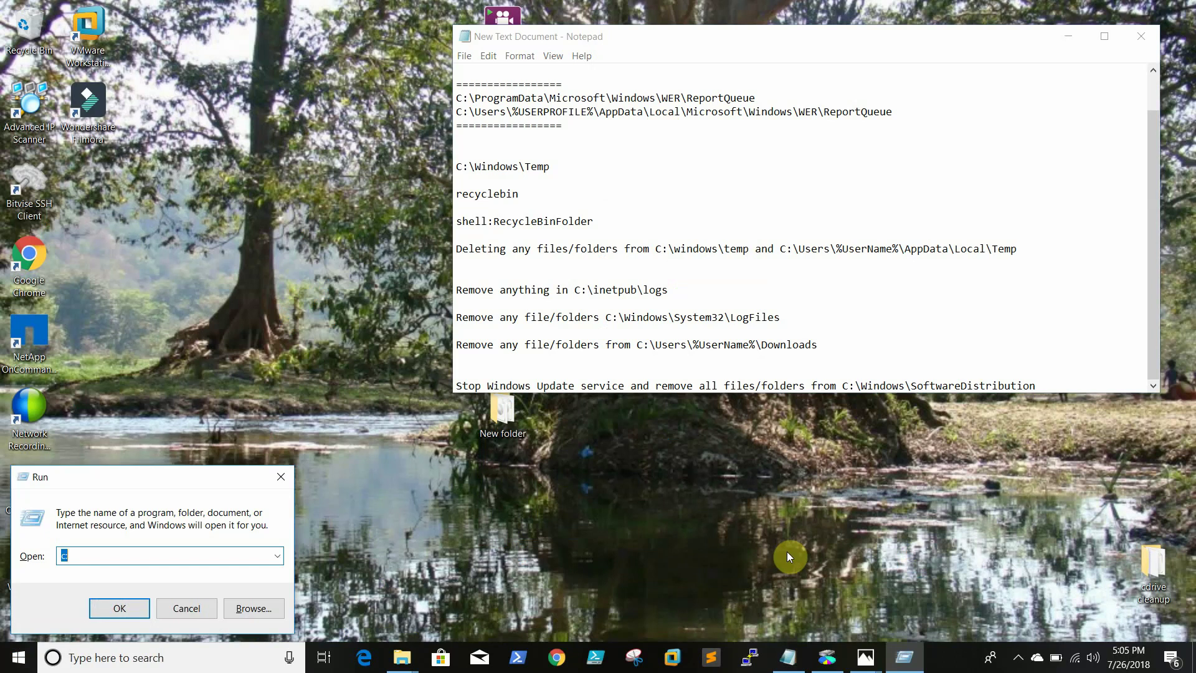
type("c:")
key("Return")
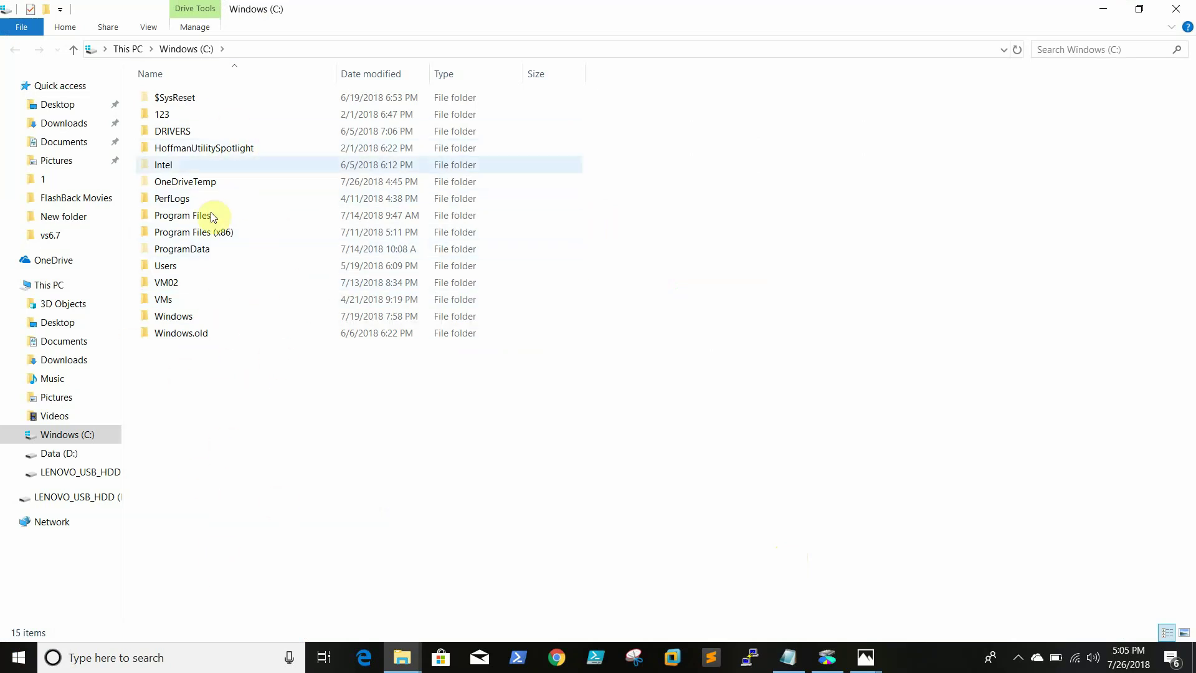
mouse_move(188, 278)
double_click(207, 318)
left_click(185, 248)
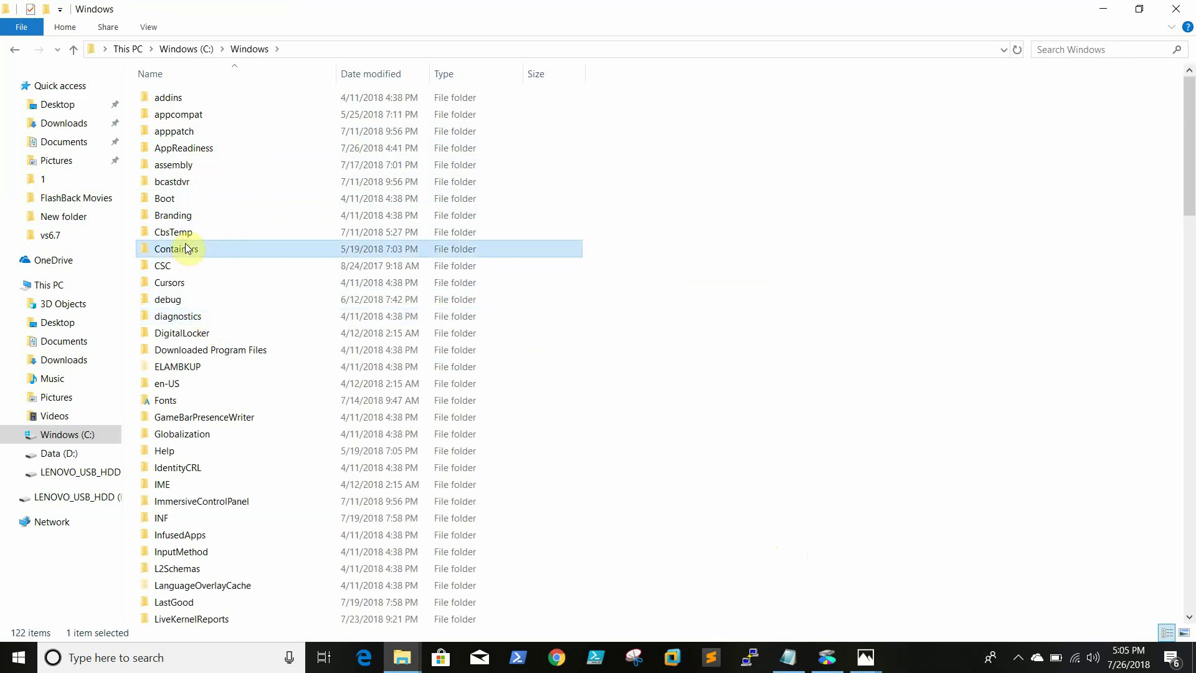
type("temp")
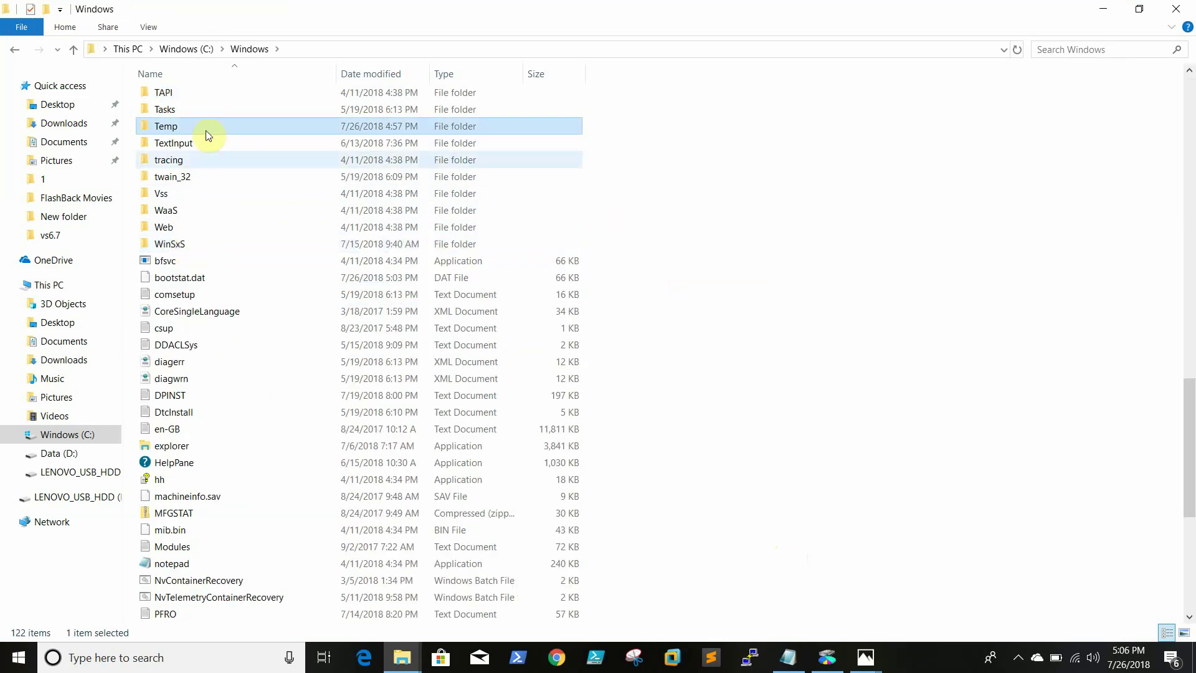
double_click(208, 127)
Permanently delete everything in the Temp folder with administrator permission, skipping all items in use, and close the window.
left_click(238, 270)
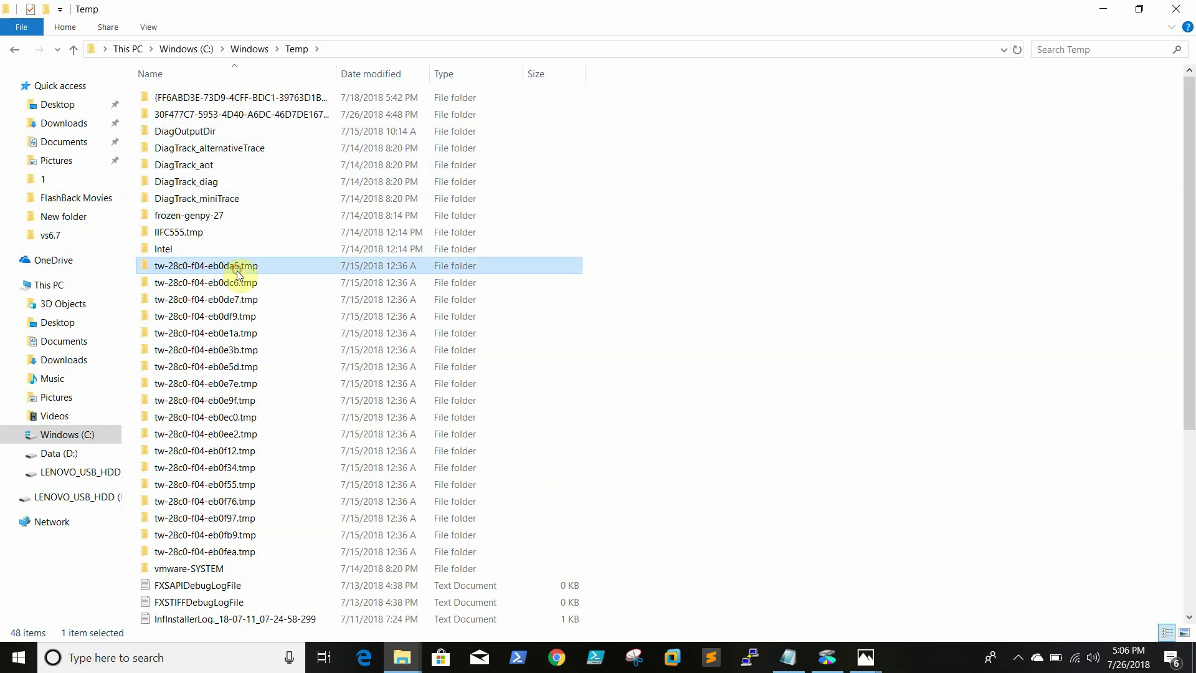
key("ctrl+a")
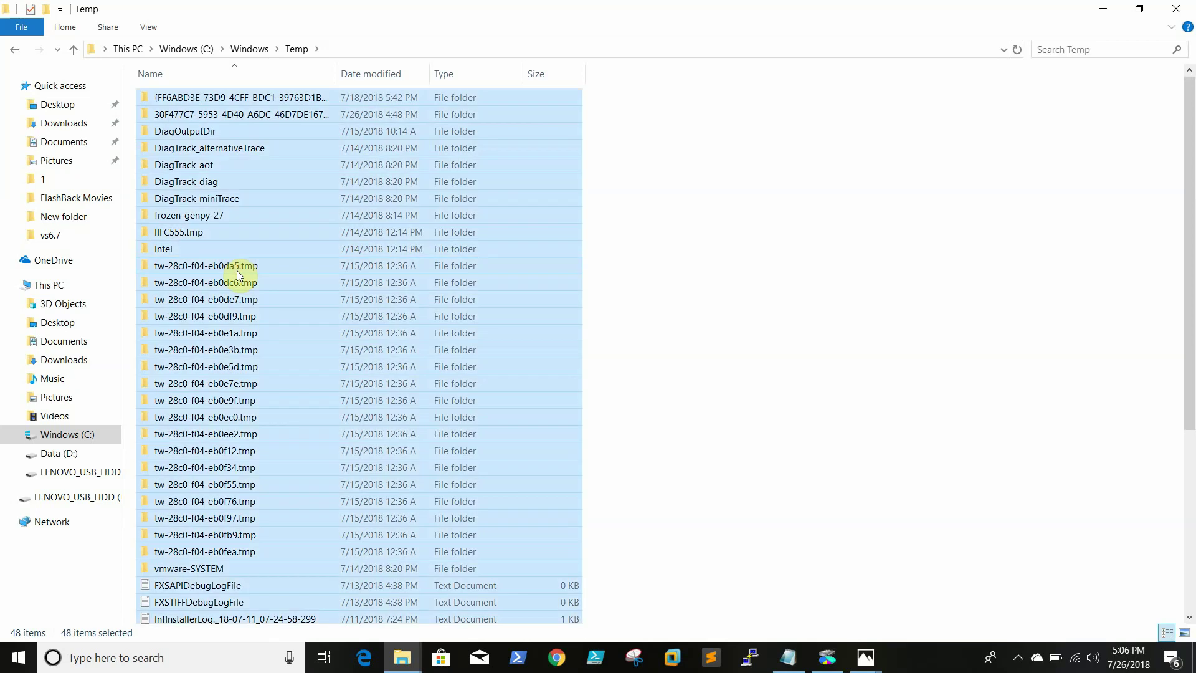
key("shift+Delete")
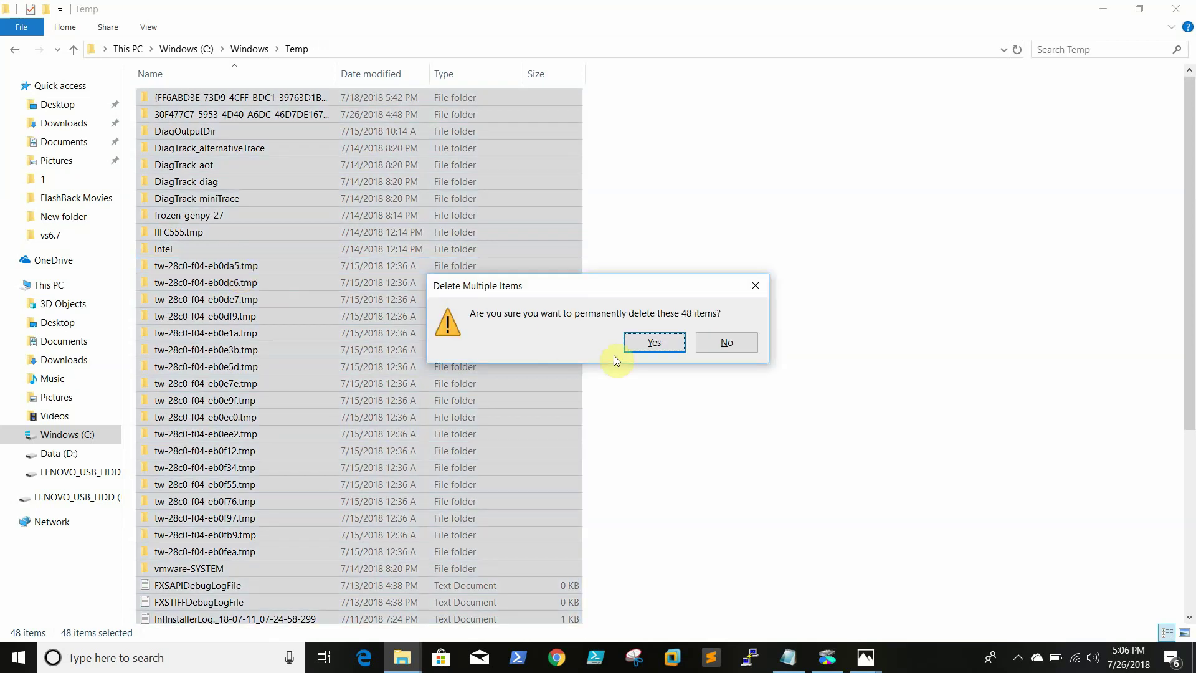
left_click(652, 343)
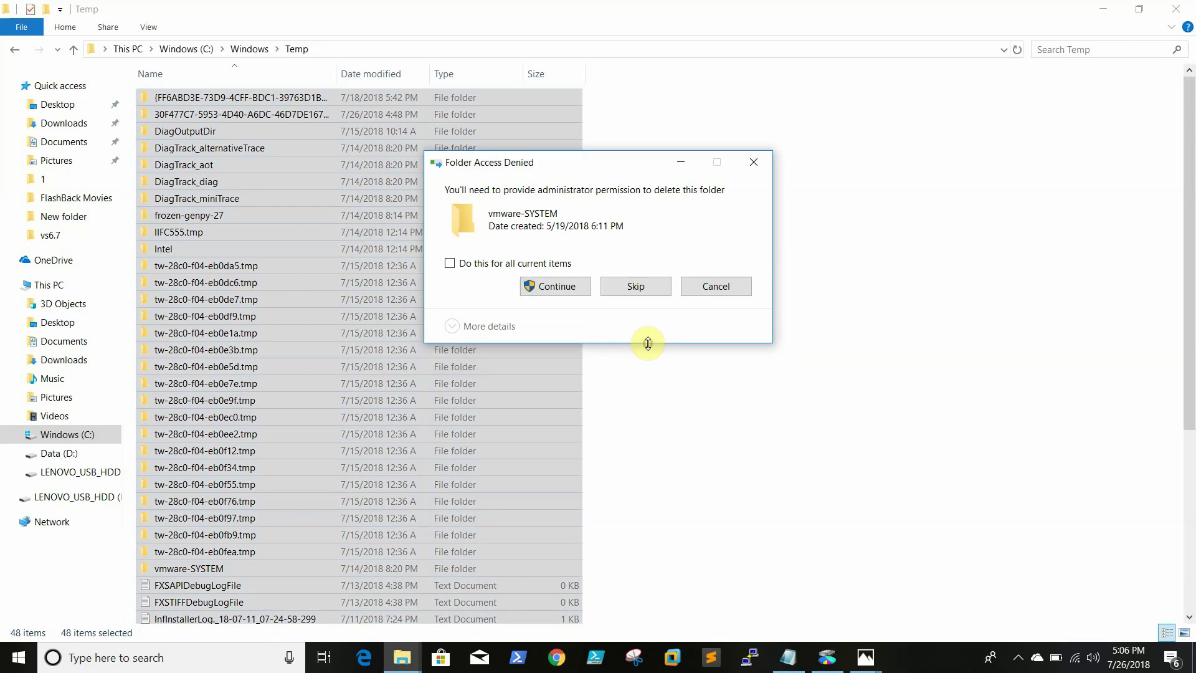
left_click(556, 286)
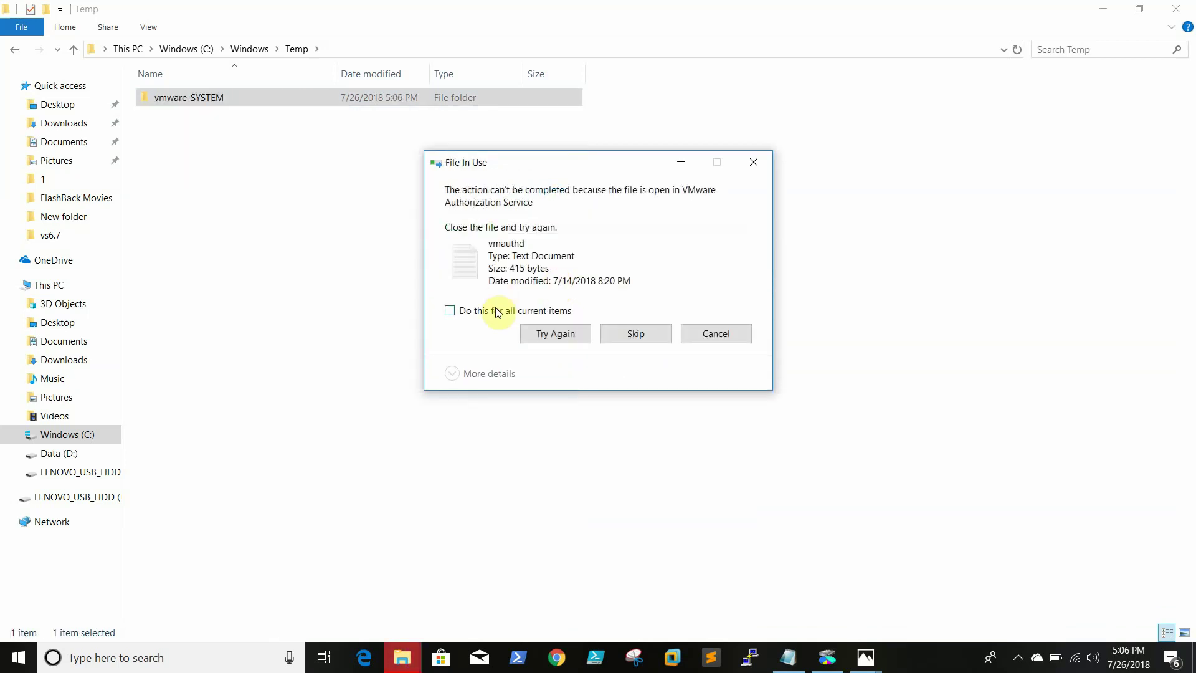
left_click(496, 311)
left_click(623, 335)
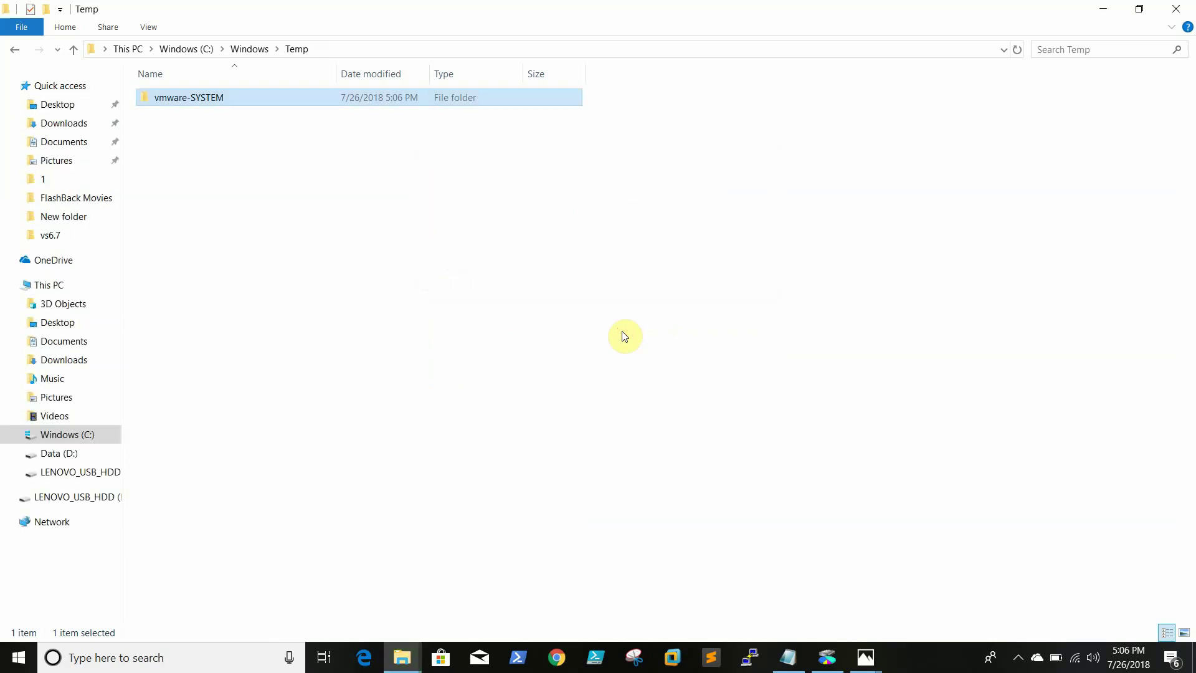
left_click(1177, 8)
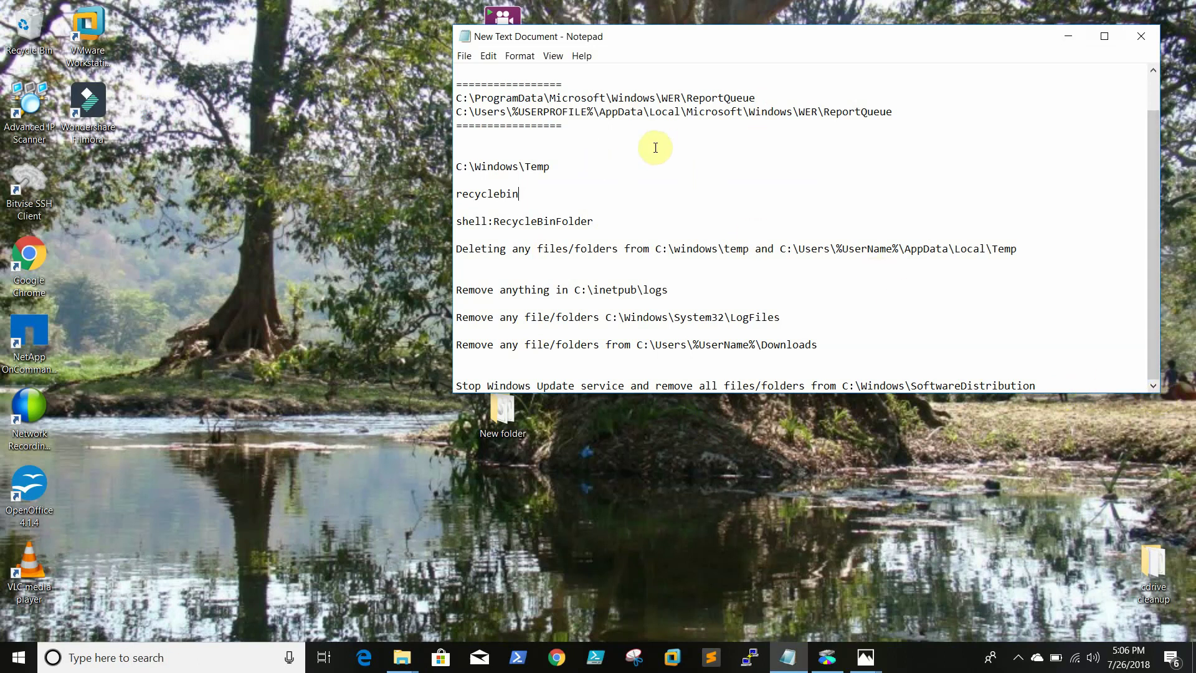
Highlight the C:\Windows\Temp entry and the user-profile WER ReportQueue path in the cleanup notes.
left_click_drag(552, 166, 454, 168)
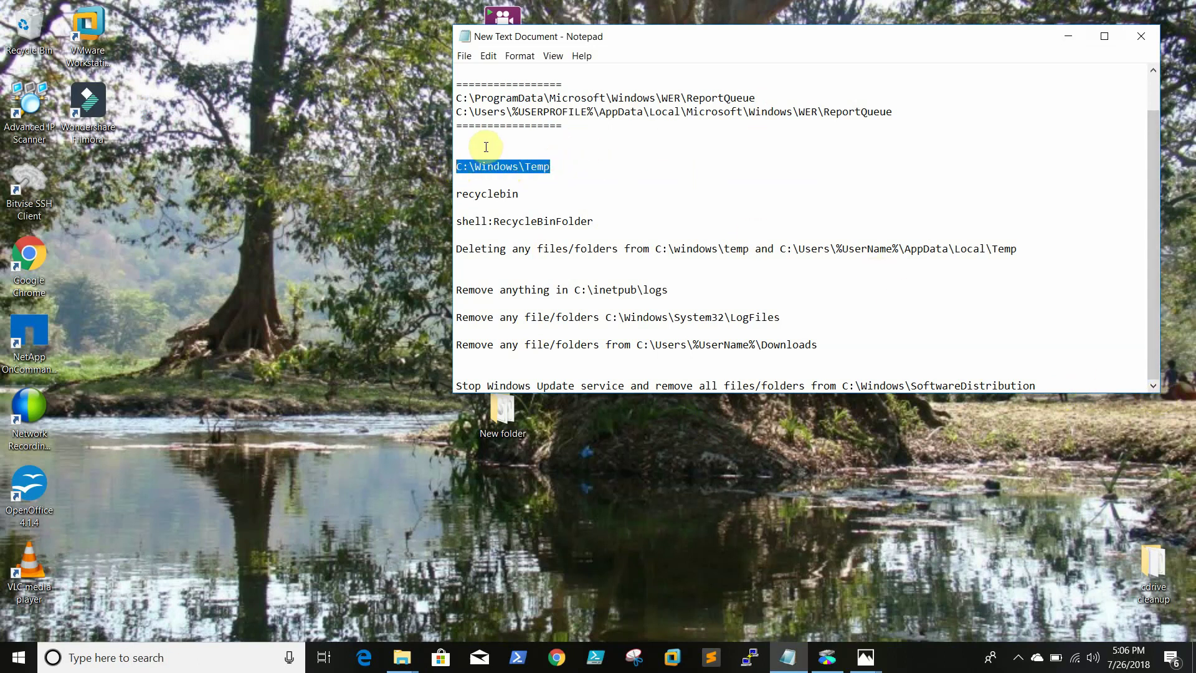
left_click(738, 178)
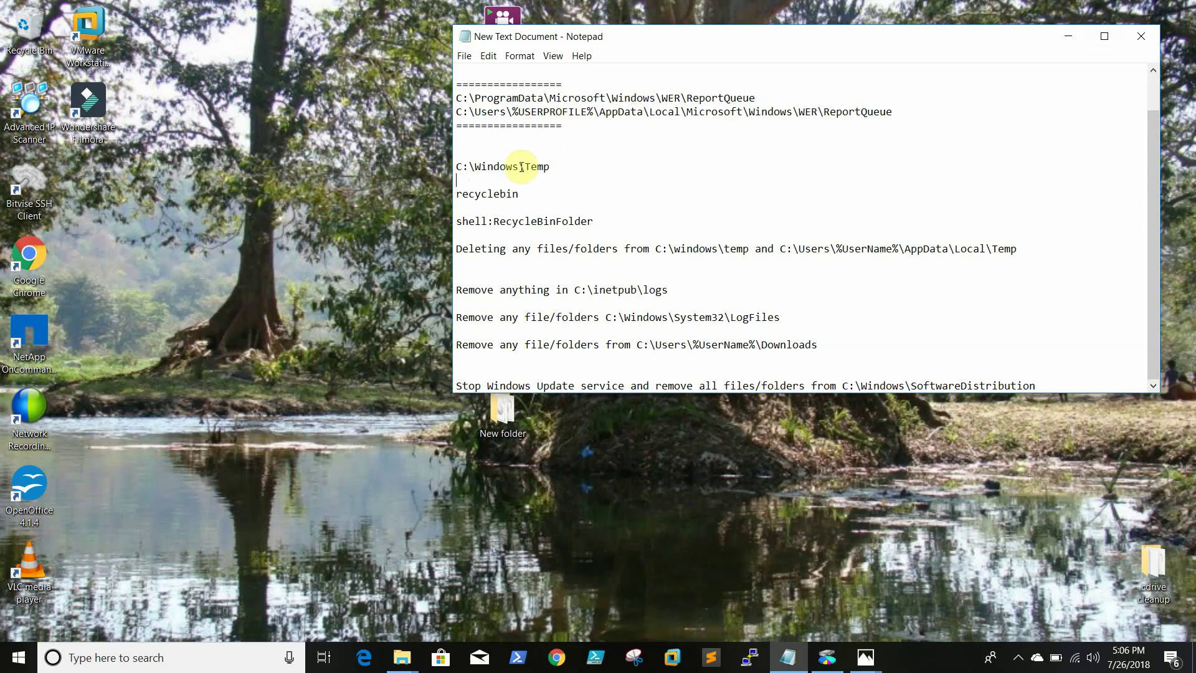
left_click_drag(894, 112, 454, 115)
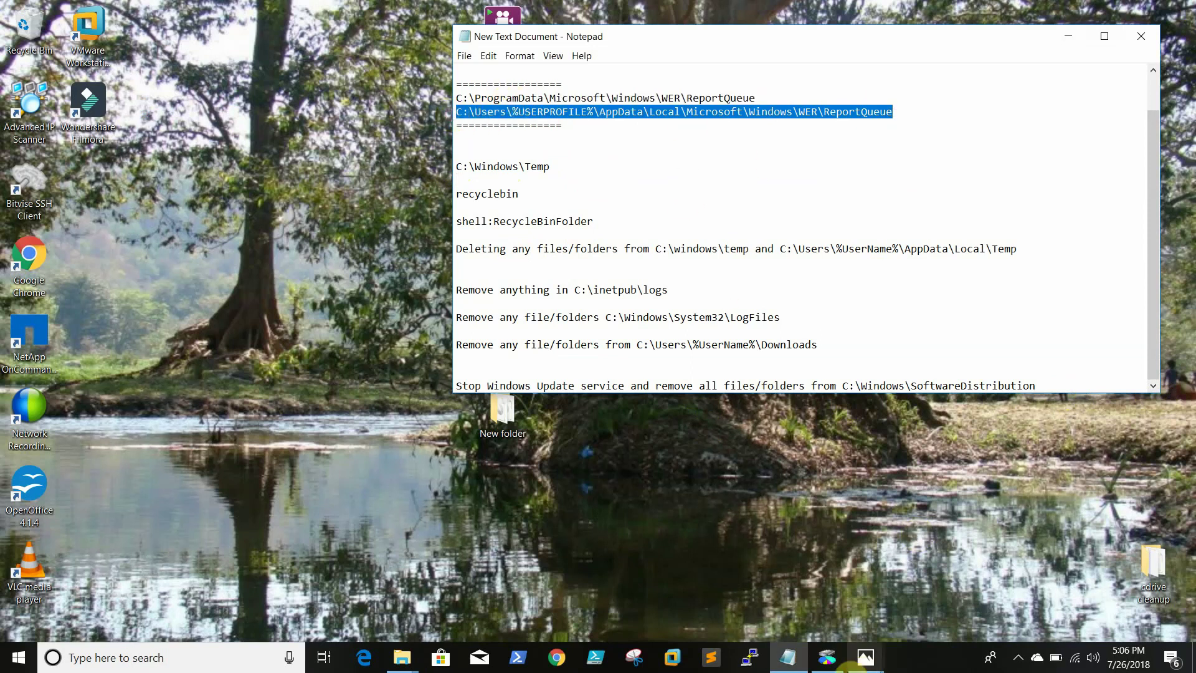
Switch to wer.JPG in Photos, examine the ReportQueue folder's space usage in the TreeSize screenshot, and close the picture.
left_click(872, 663)
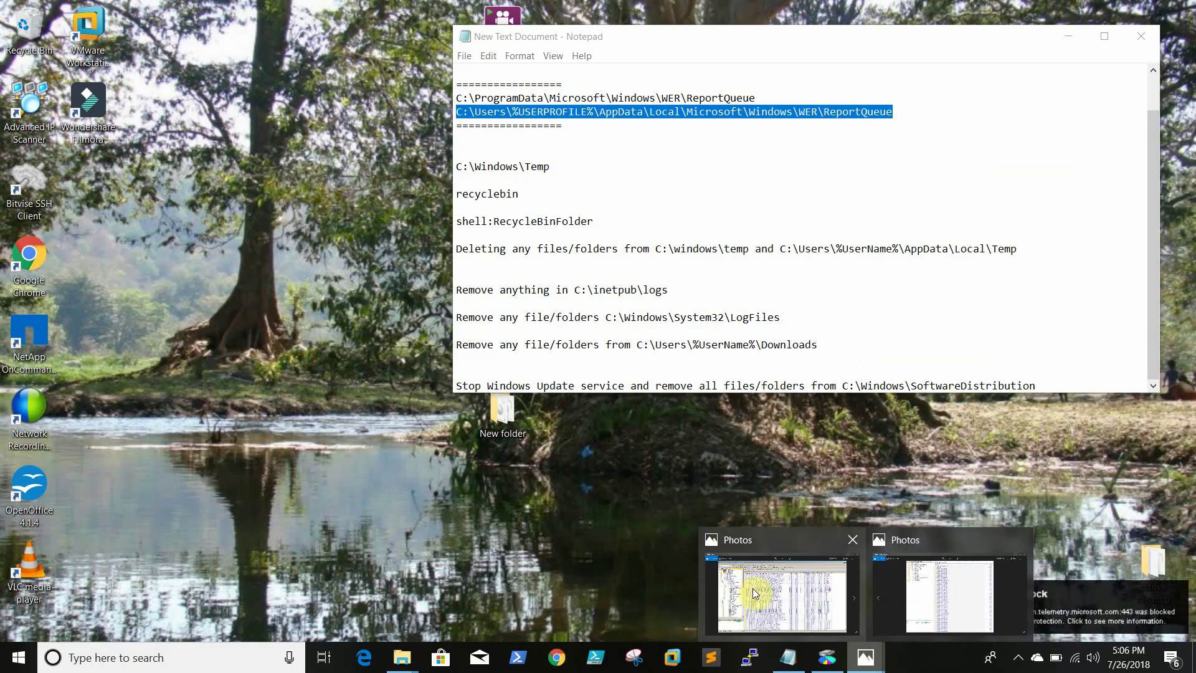
mouse_move(754, 591)
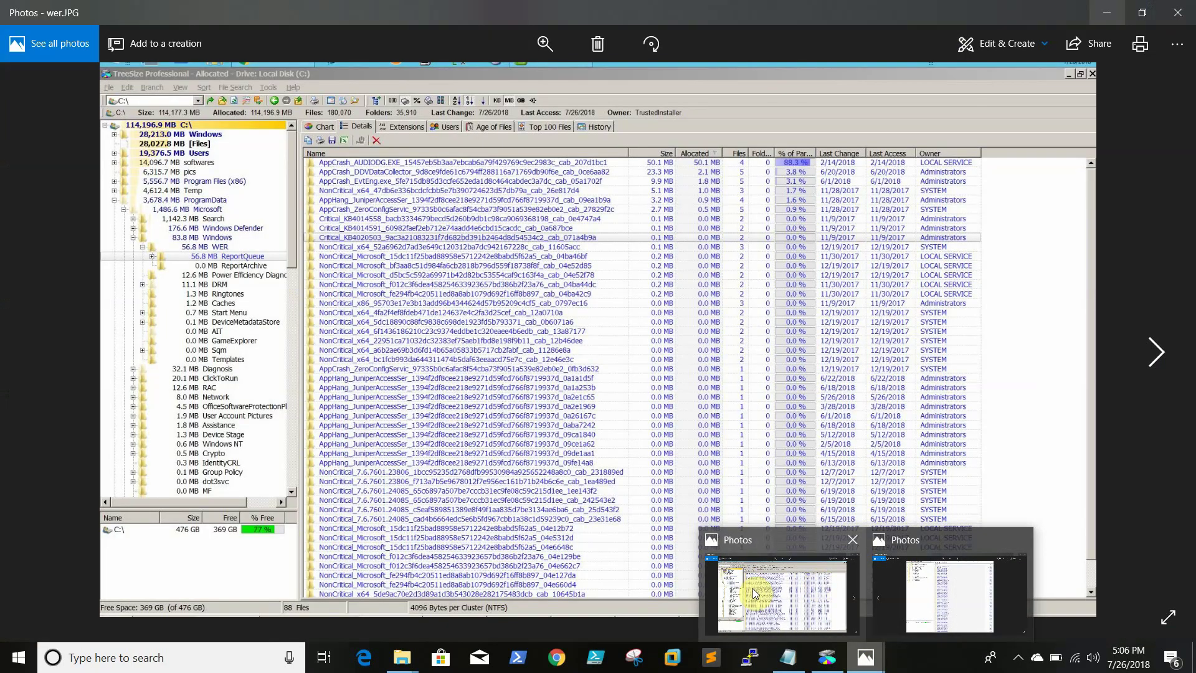
left_click(754, 591)
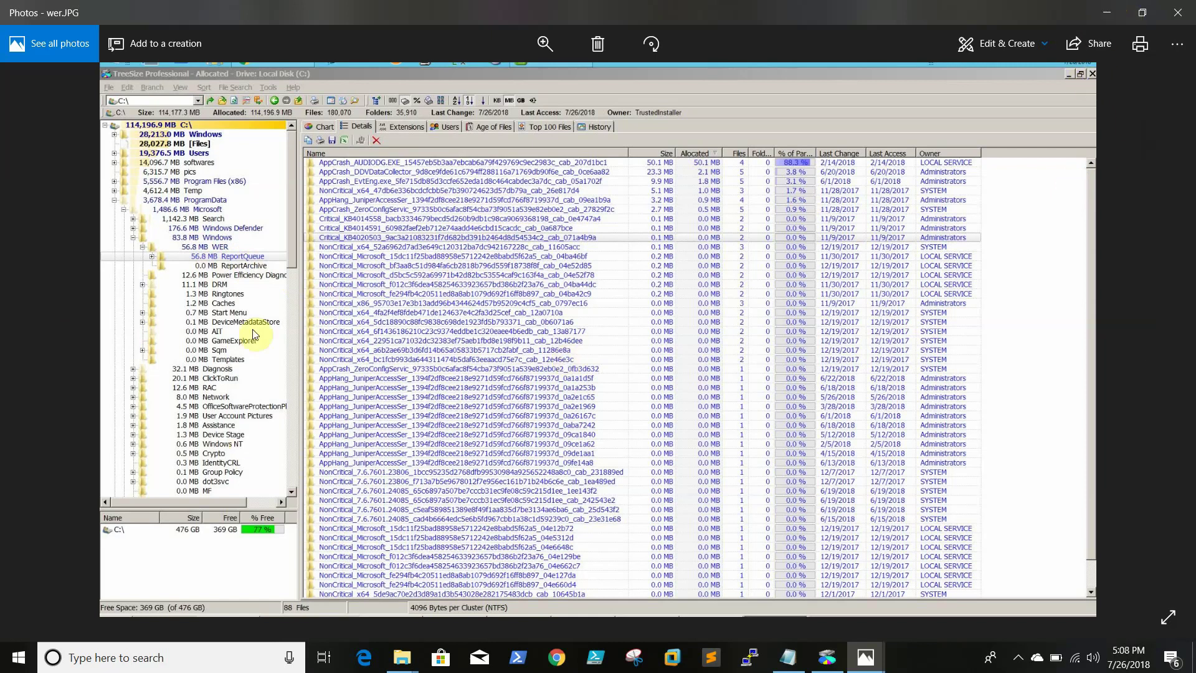
left_click(1173, 11)
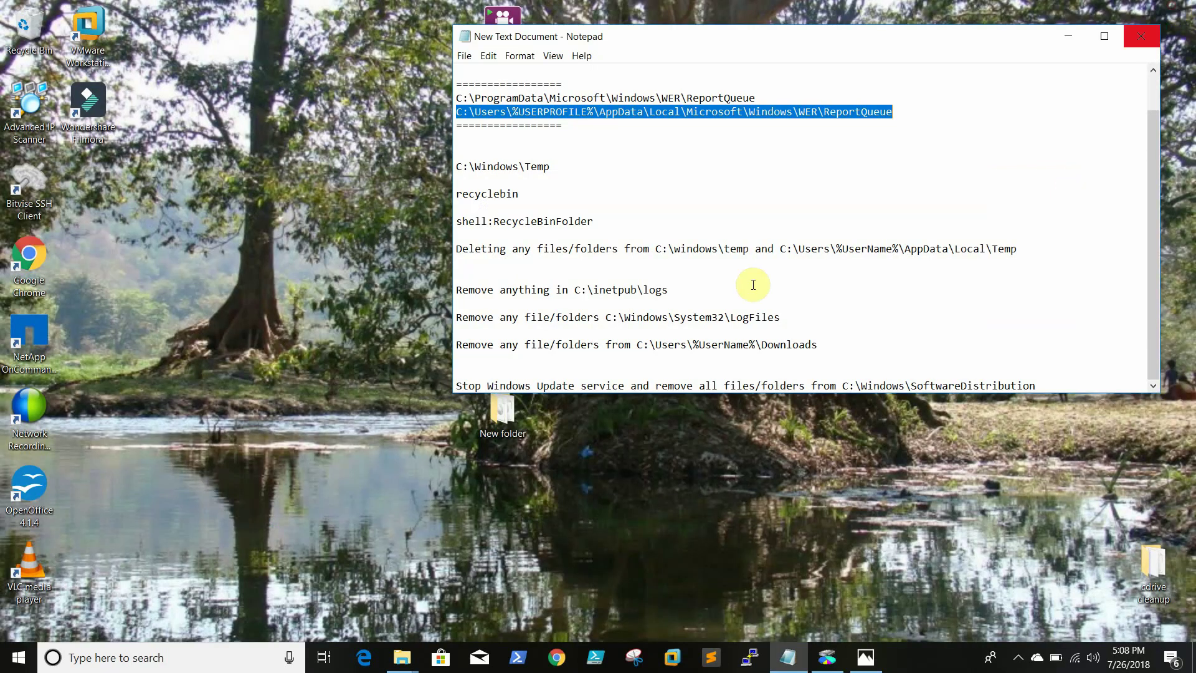
Highlight the C:\inetpub\logs path in the cleanup notes.
left_click(706, 207)
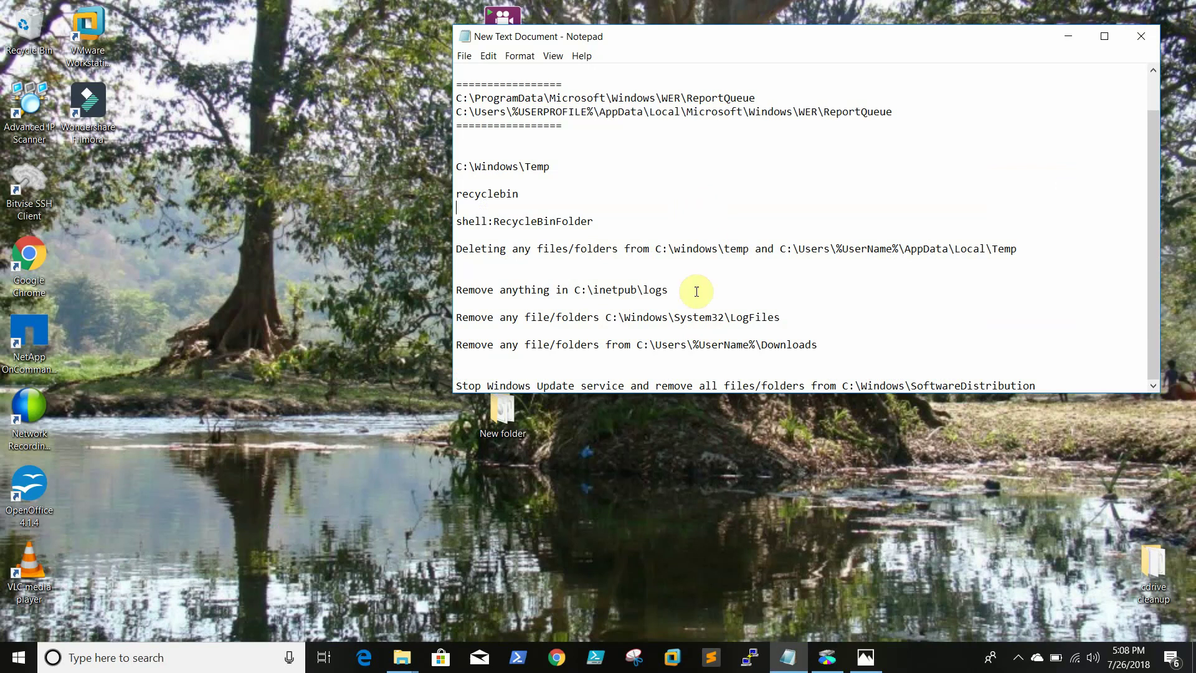
left_click_drag(671, 289, 578, 295)
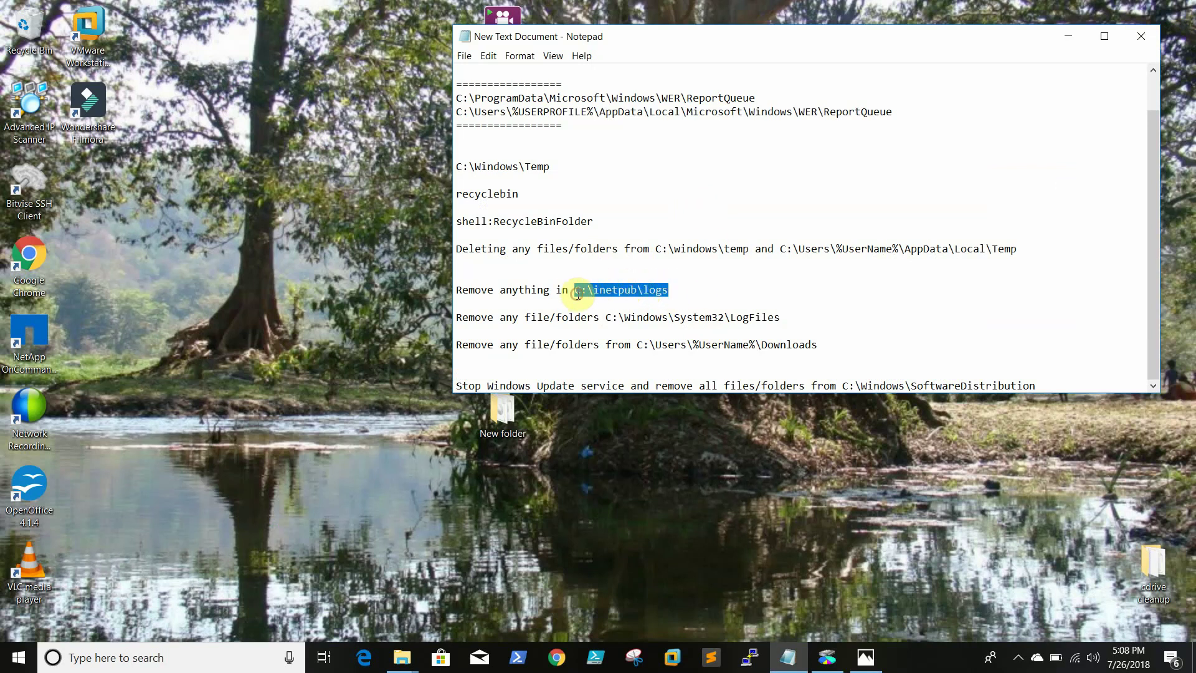
left_click(672, 290)
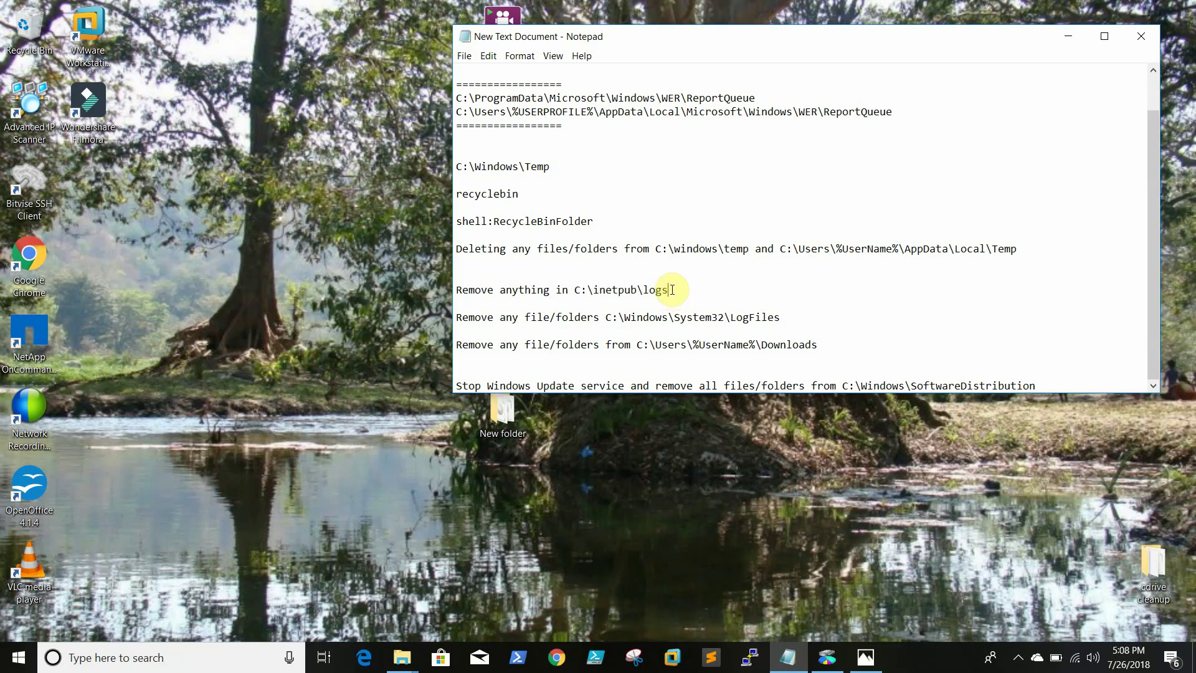
left_click_drag(672, 290, 576, 285)
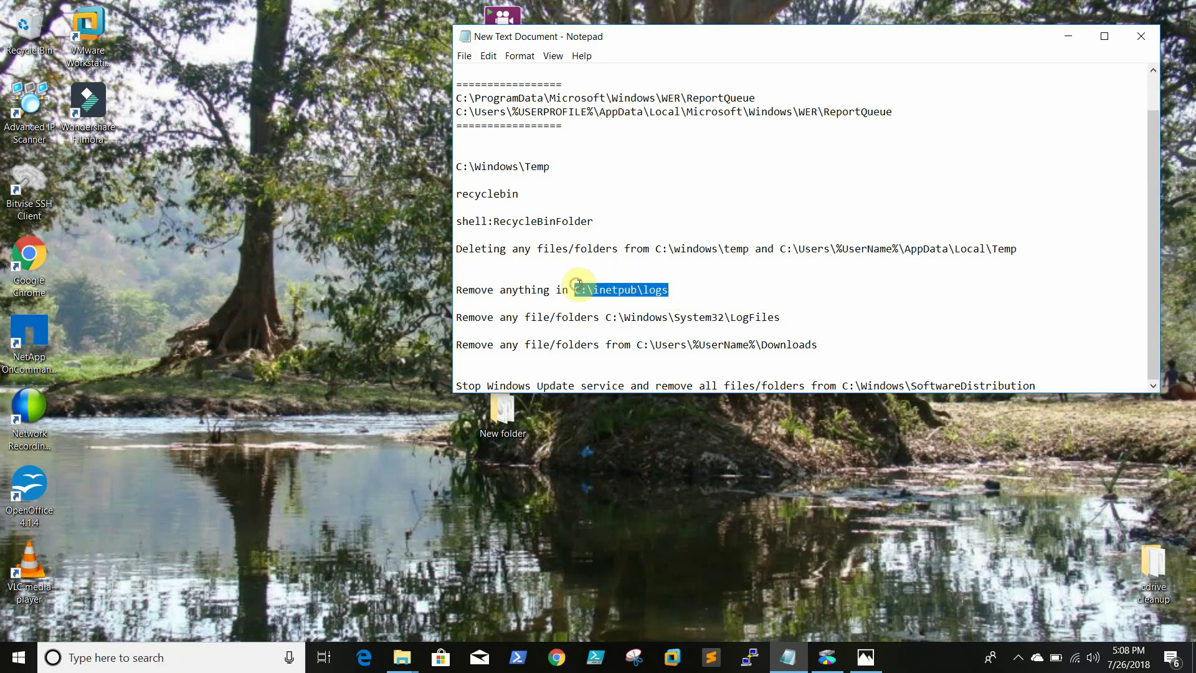
left_click(677, 292)
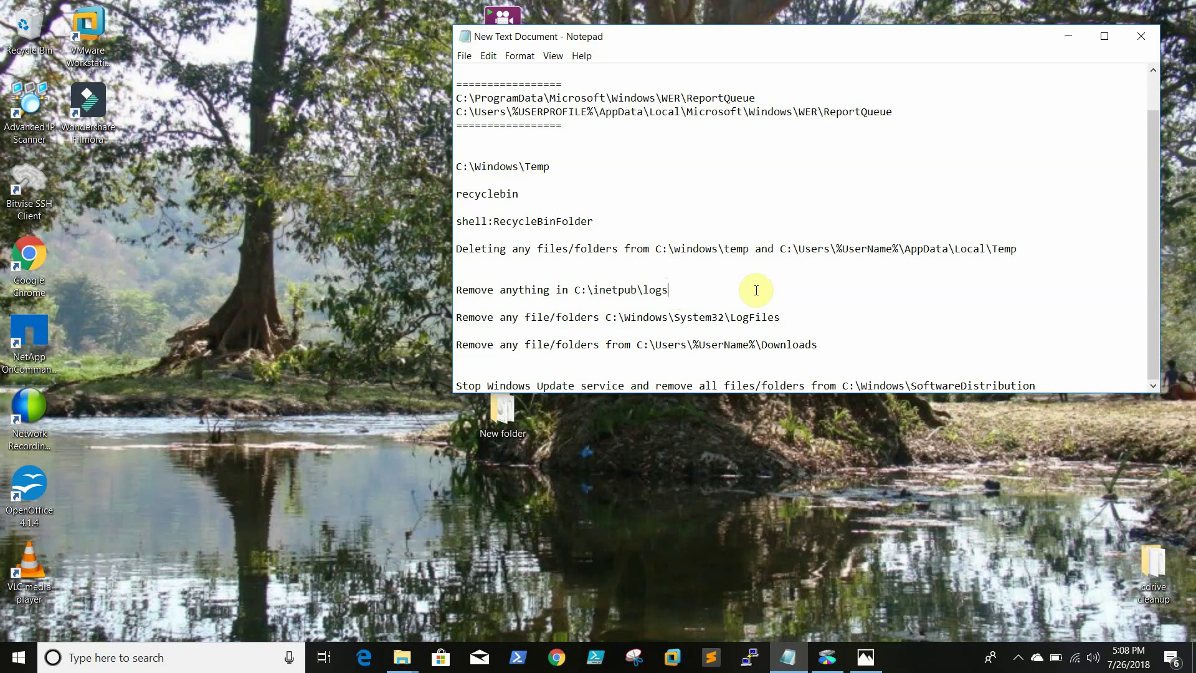
Copy the C:\Windows\System32\LogFiles path from the cleanup notes and open that folder through Run.
left_click(780, 318)
left_click_drag(780, 318, 605, 315)
key("ctrl+c")
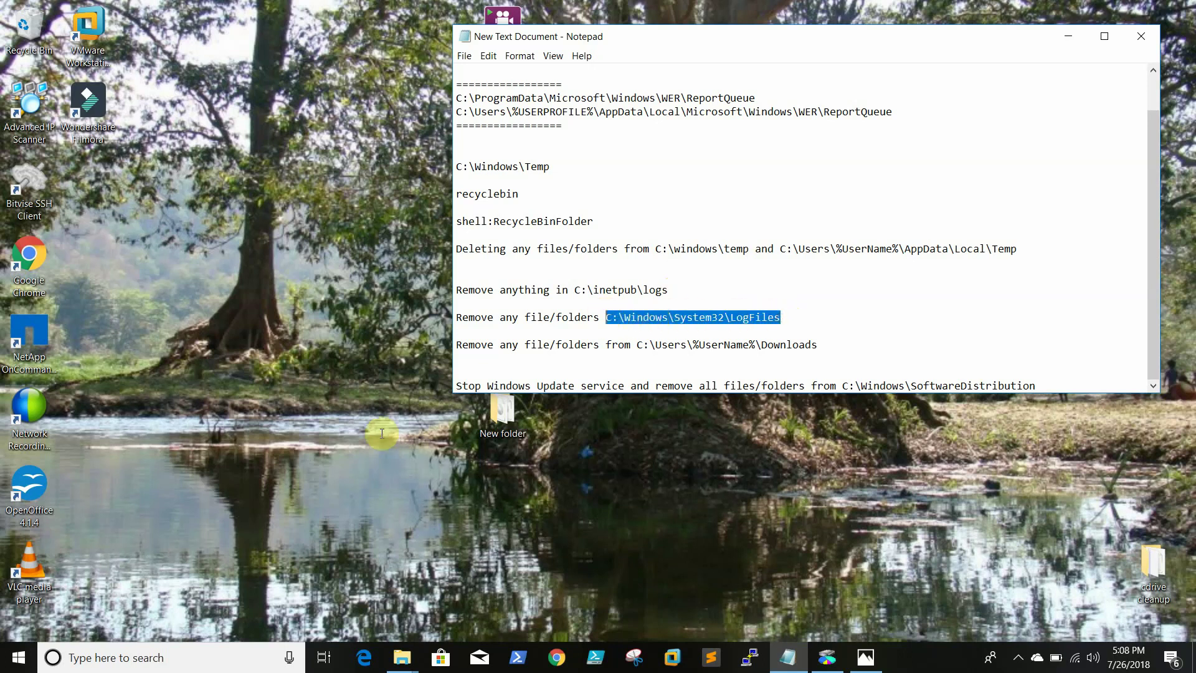
right_click(18, 658)
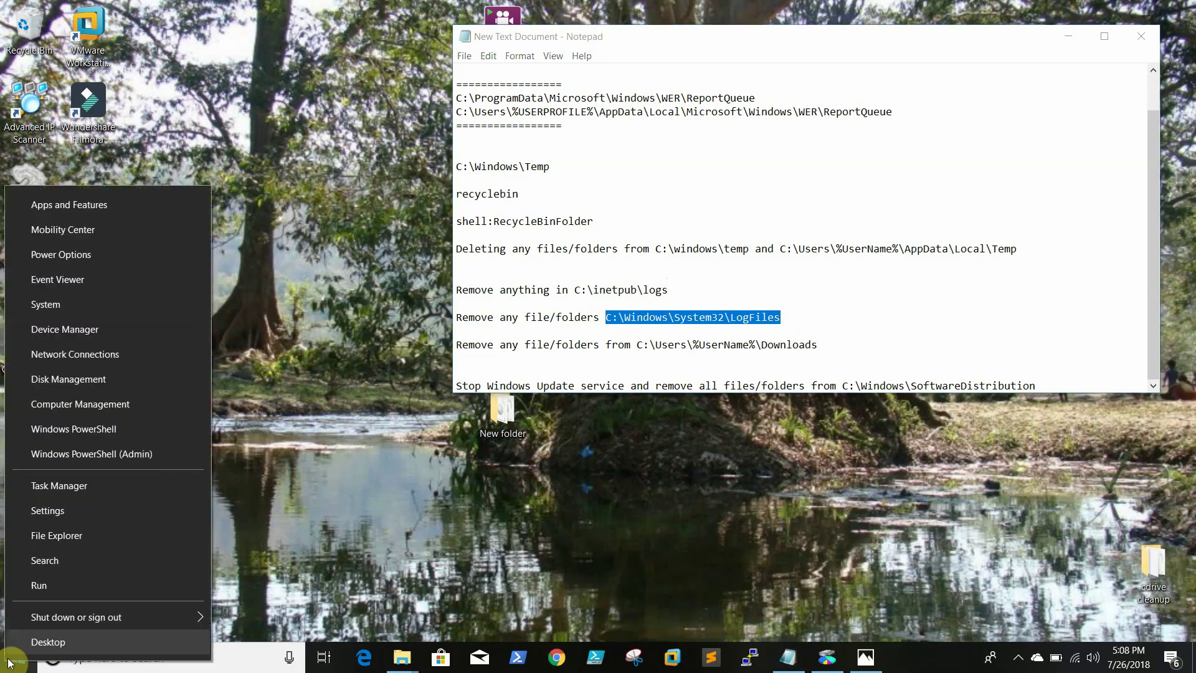
left_click(88, 594)
key("ctrl+v")
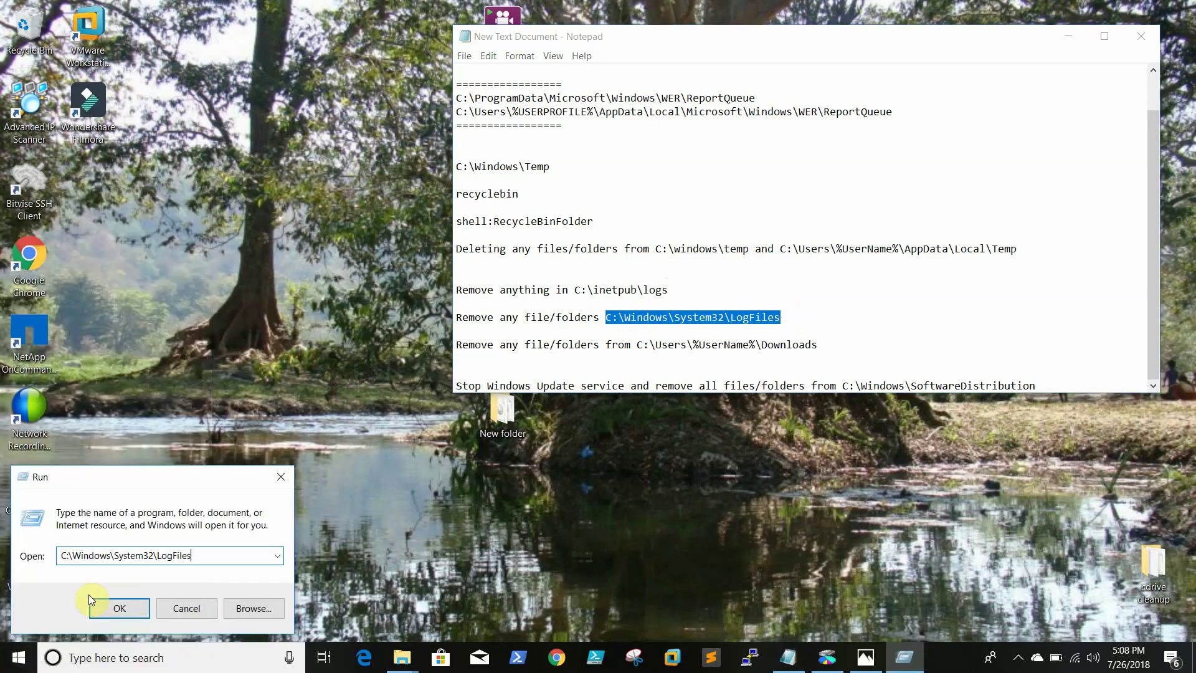
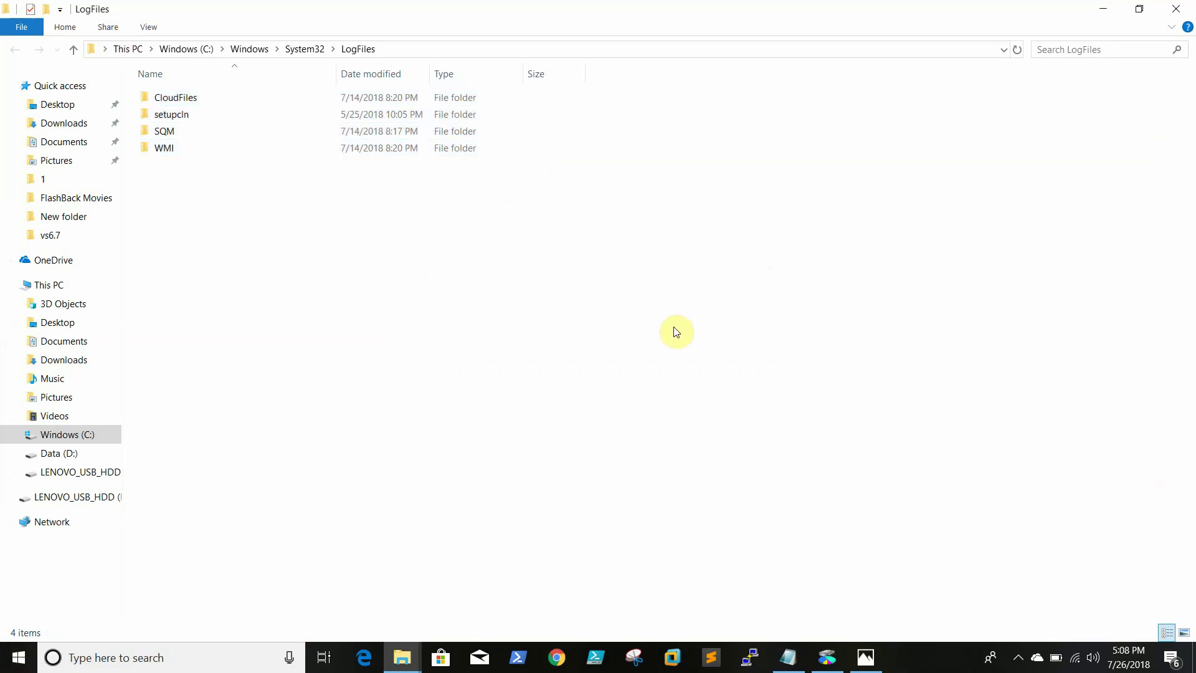
Permanently delete everything in the LogFiles folder with administrator permission, skipping all items that are access-denied or not found.
left_click_drag(494, 280, 118, 73)
key("shift+Delete")
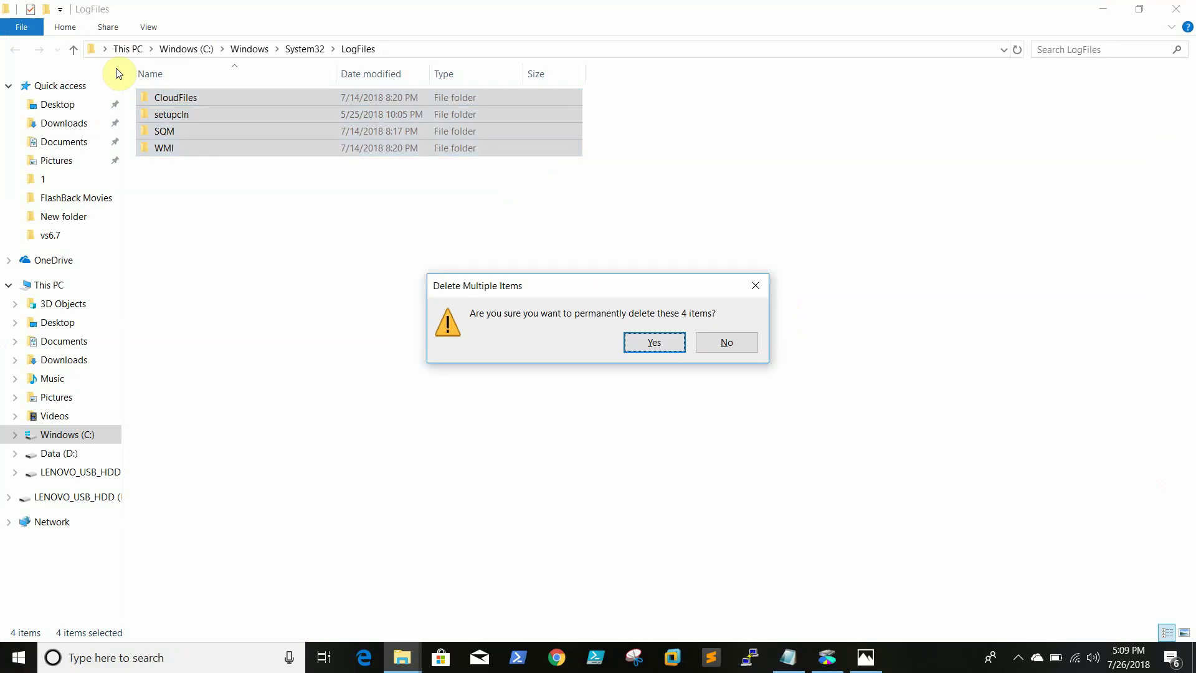
left_click(659, 345)
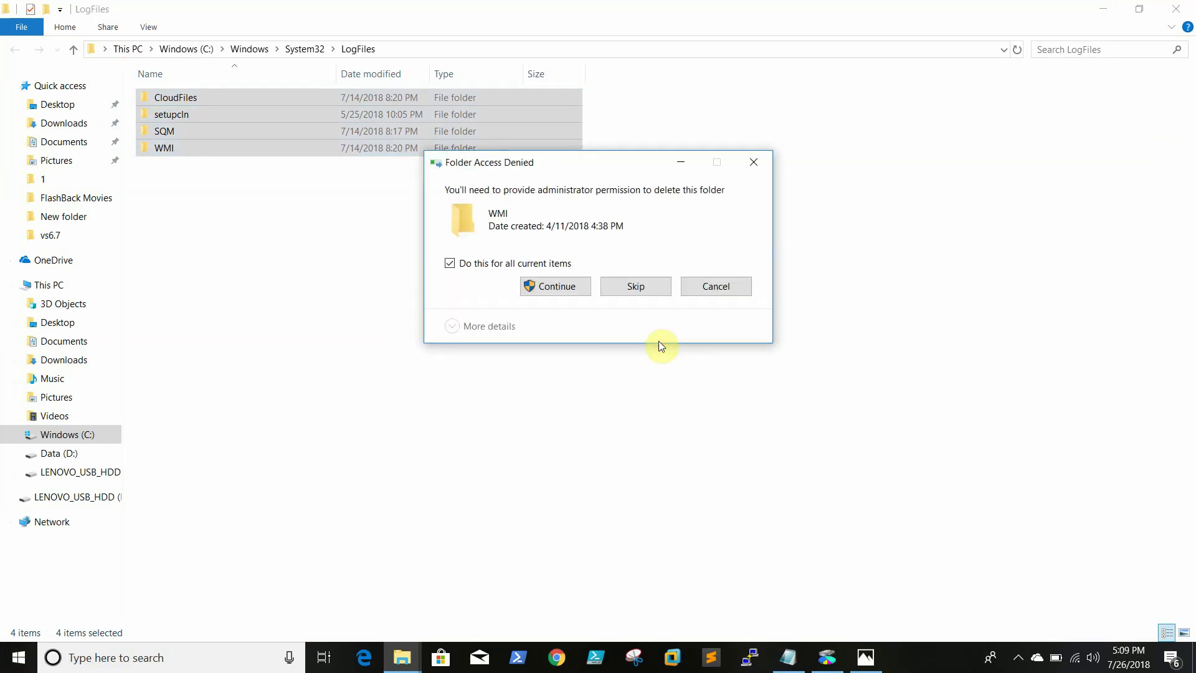
left_click(541, 285)
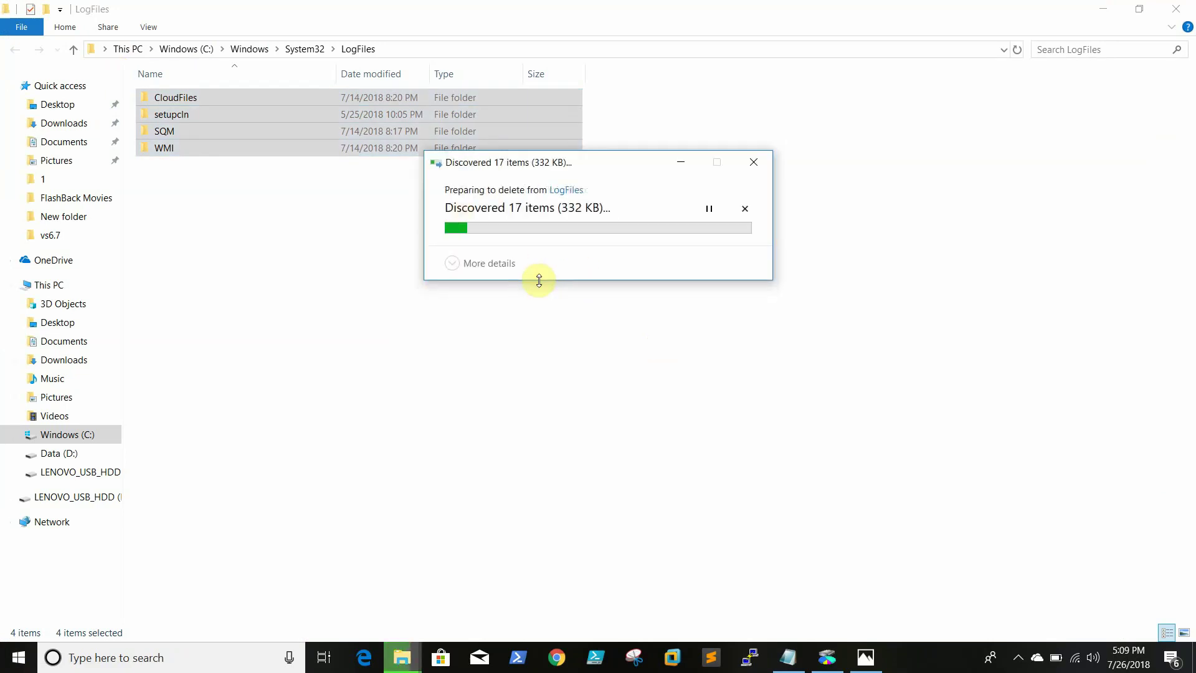
left_click(621, 283)
left_click(620, 282)
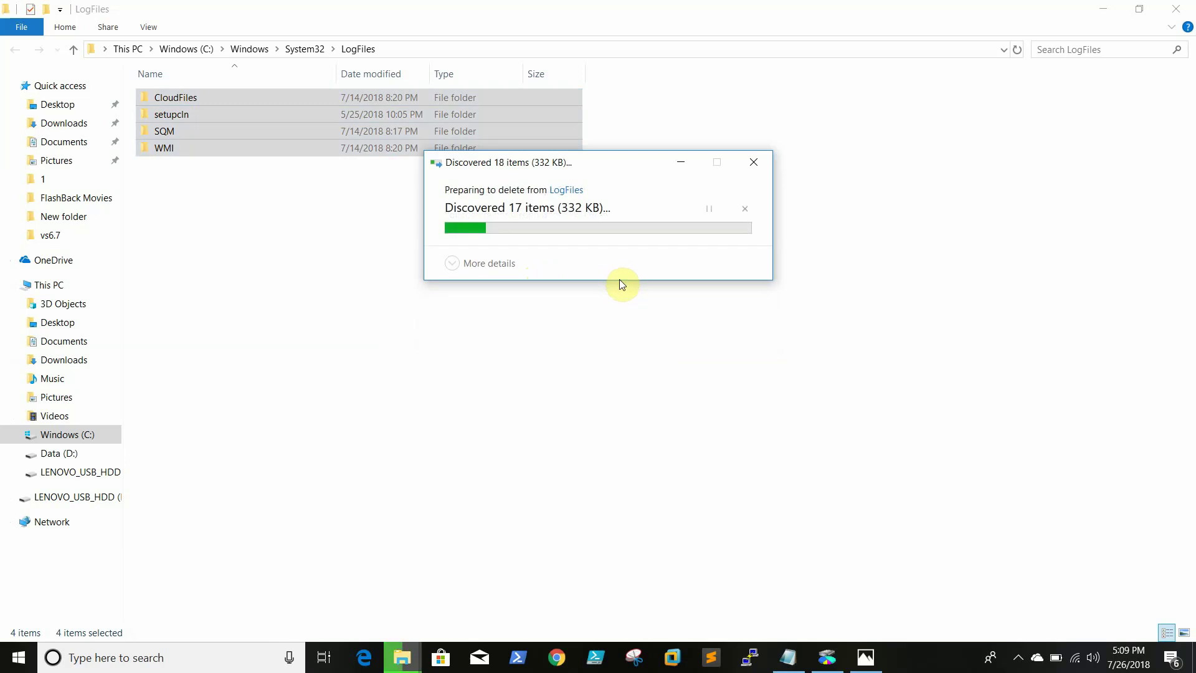
left_click(514, 303)
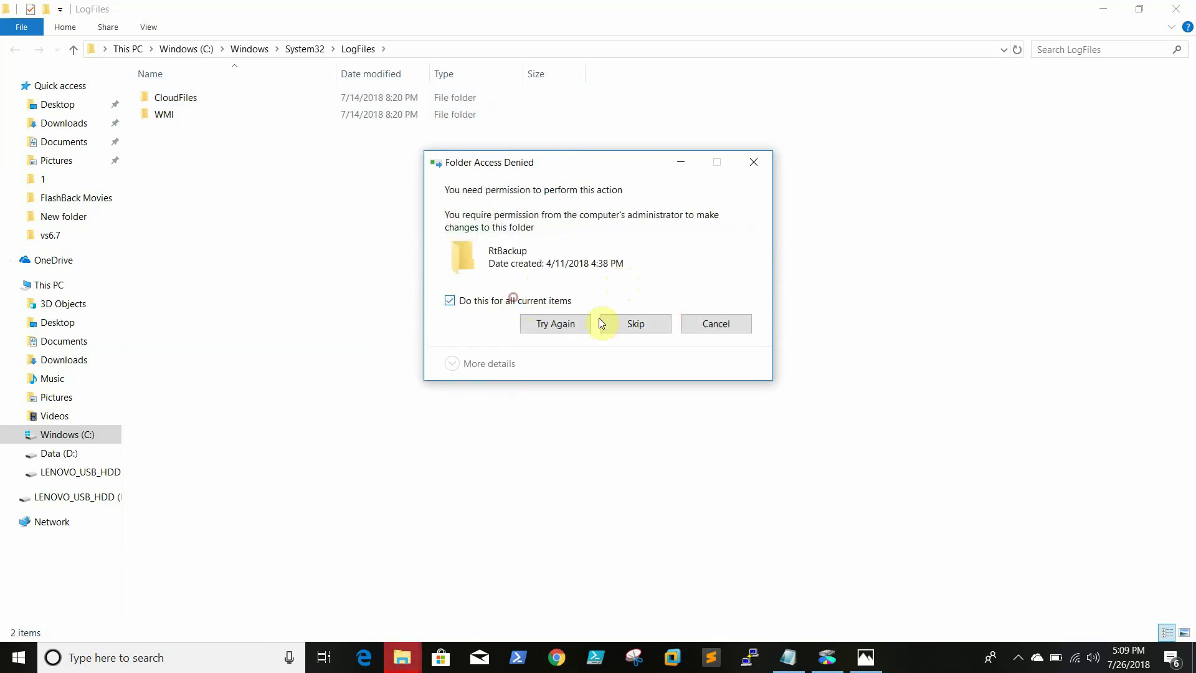
left_click(634, 323)
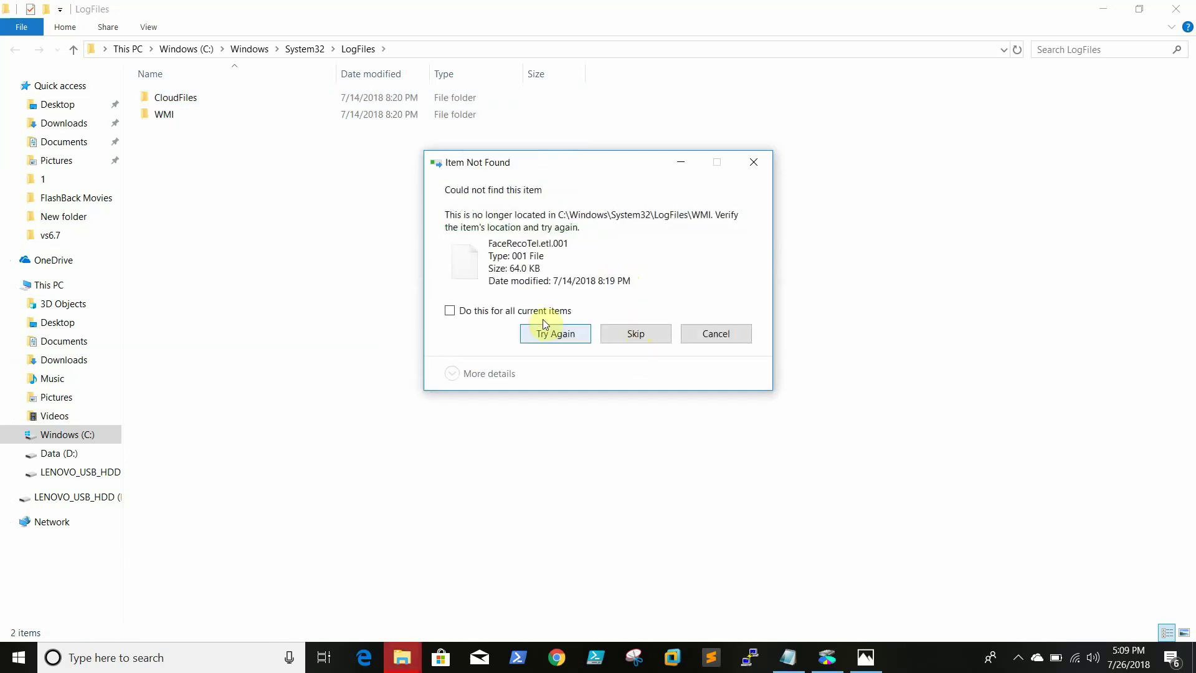
left_click(519, 310)
left_click(639, 335)
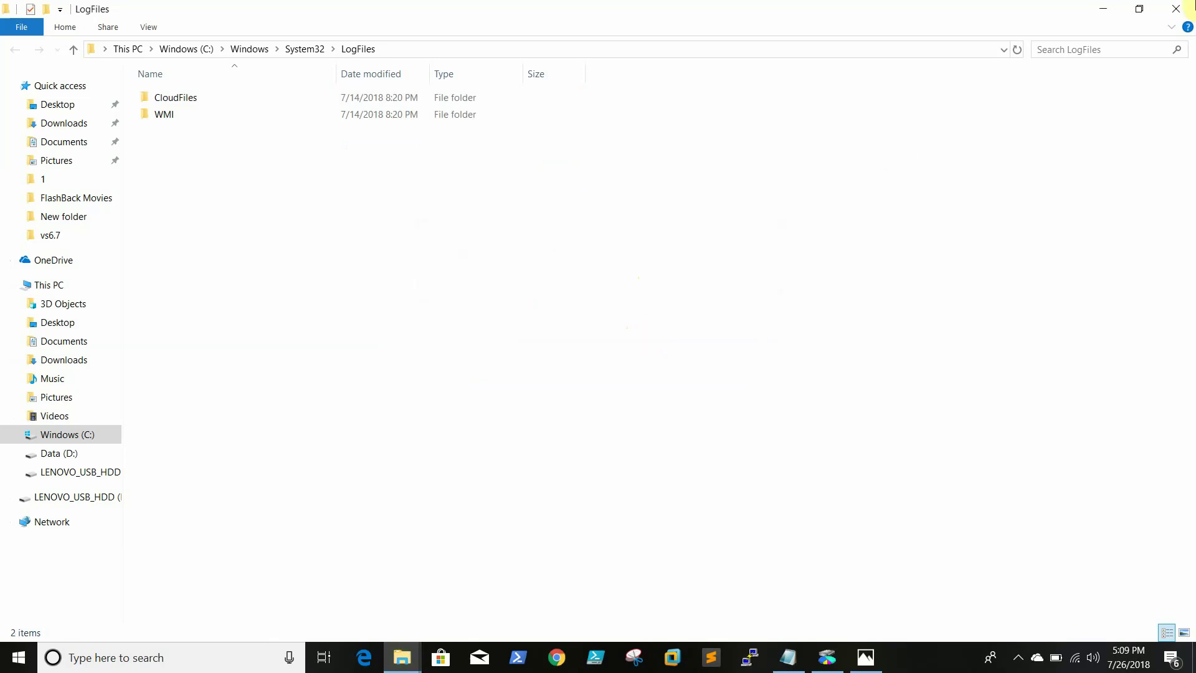
Close the LogFiles window, cancel the repeated deletion request at its permission prompt, and clear the highlight in the notes.
left_click(1176, 8)
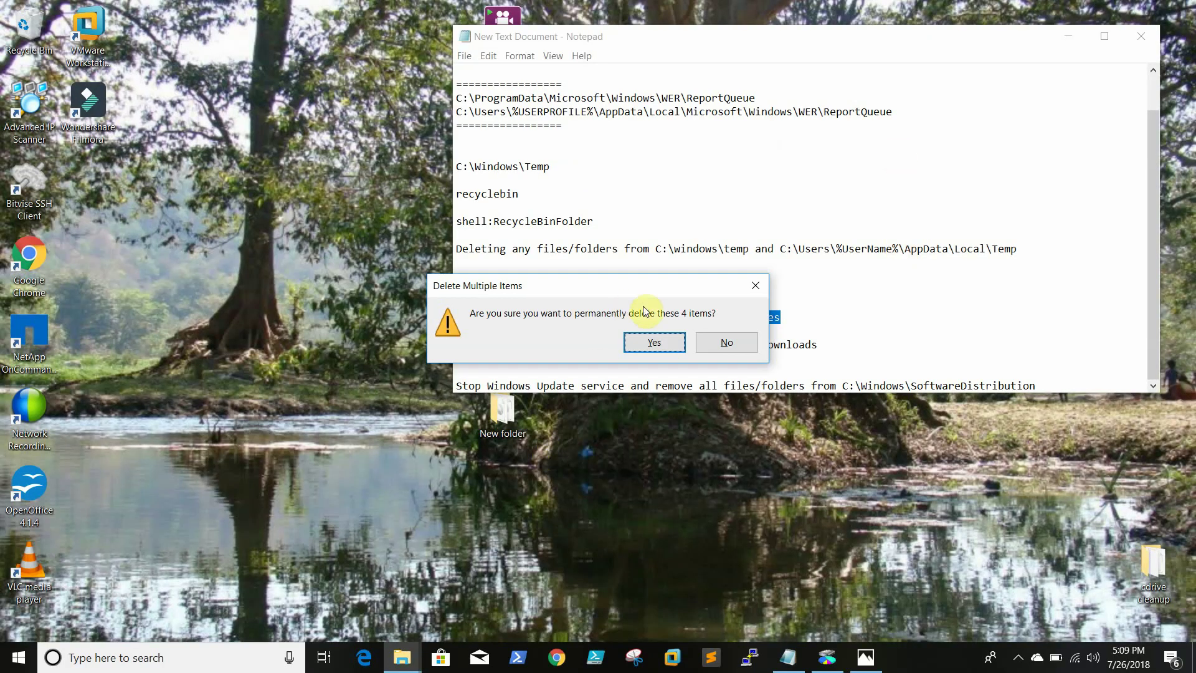
left_click(654, 342)
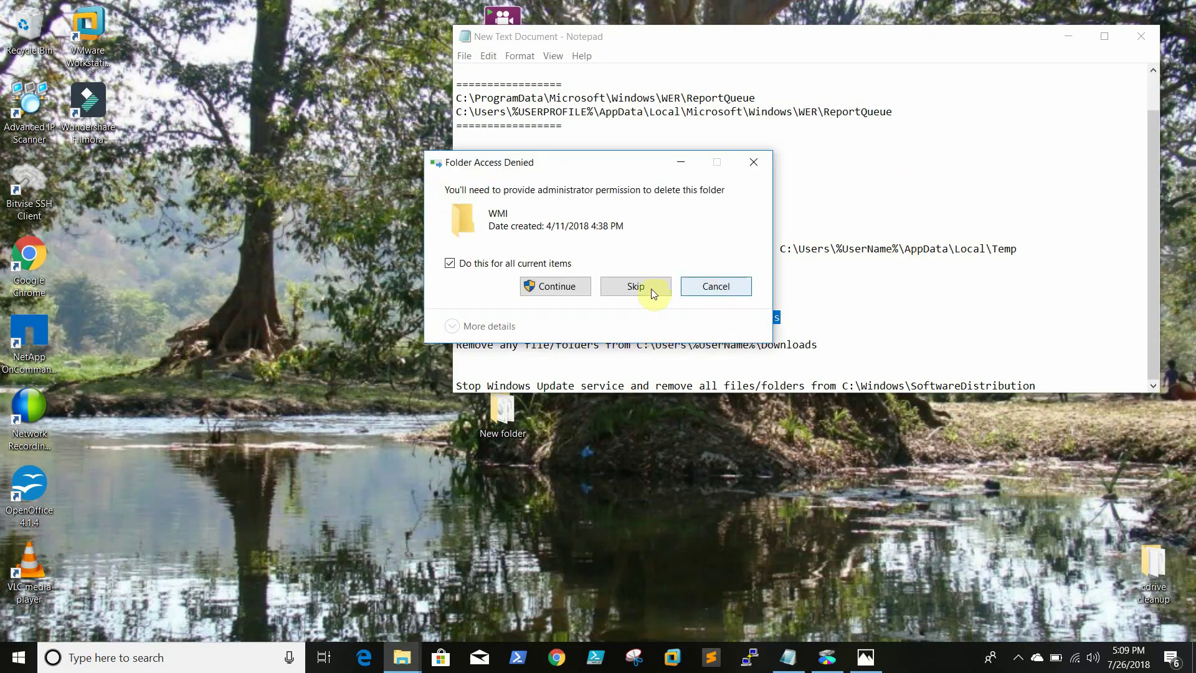
left_click(697, 287)
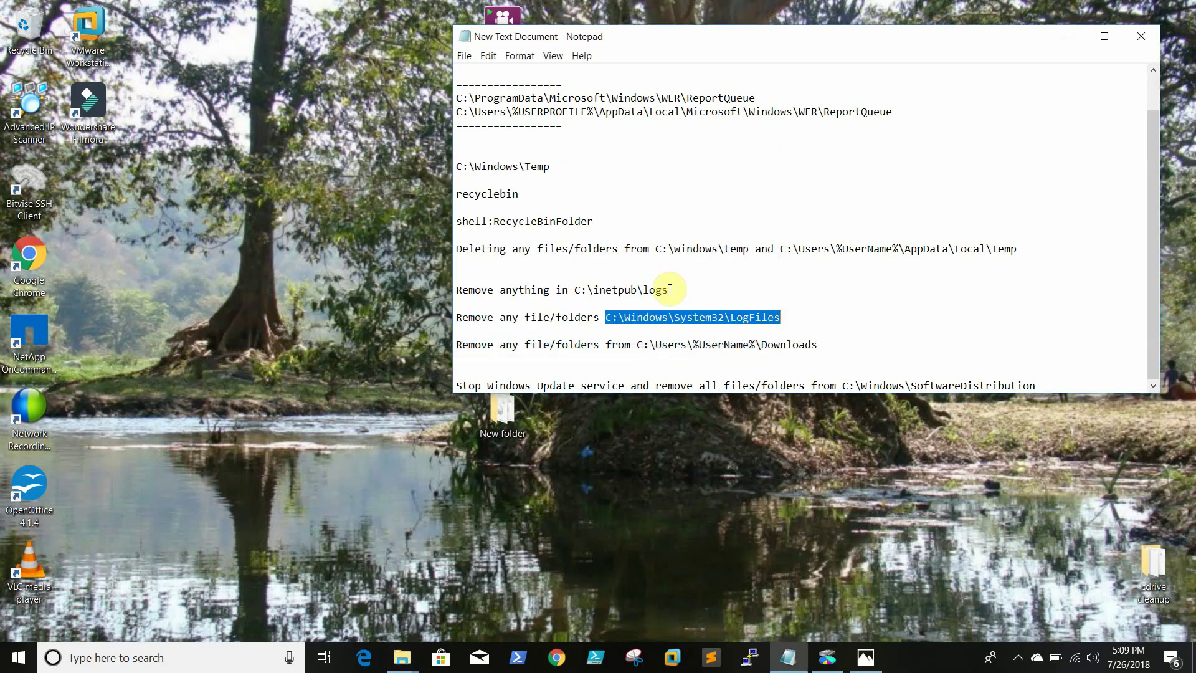
left_click(834, 320)
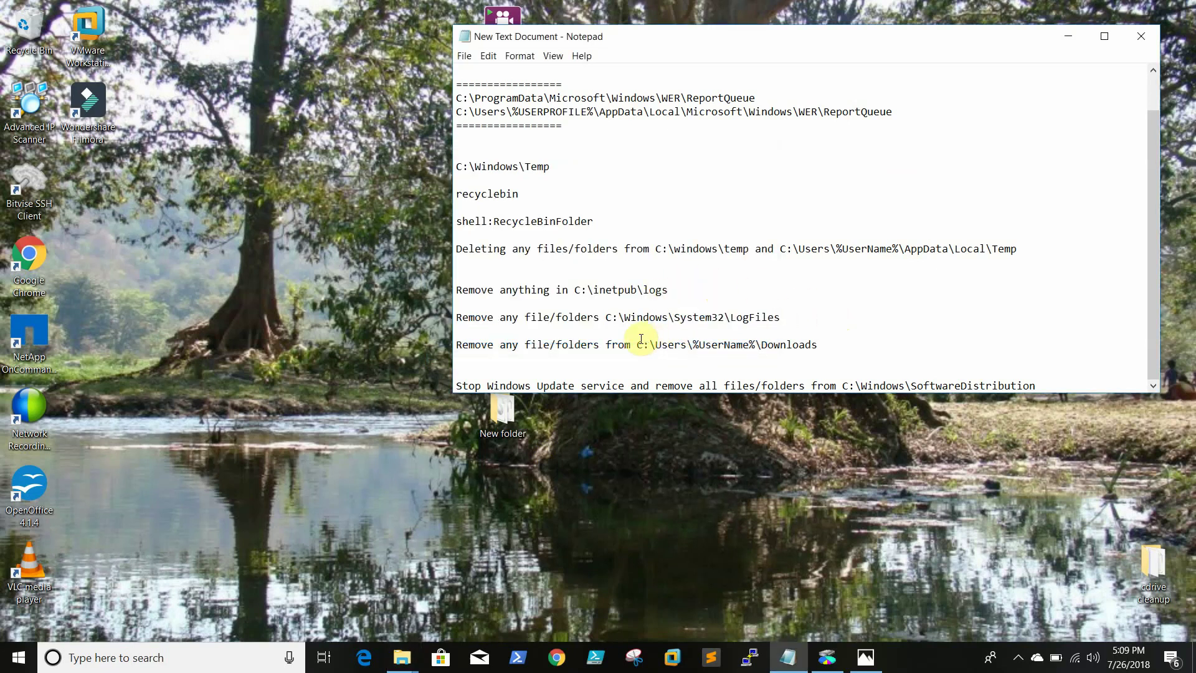
Copy the C:\Users\%UserName%\Downloads path from the cleanup notes and open that folder through Run.
left_click_drag(636, 343, 823, 347)
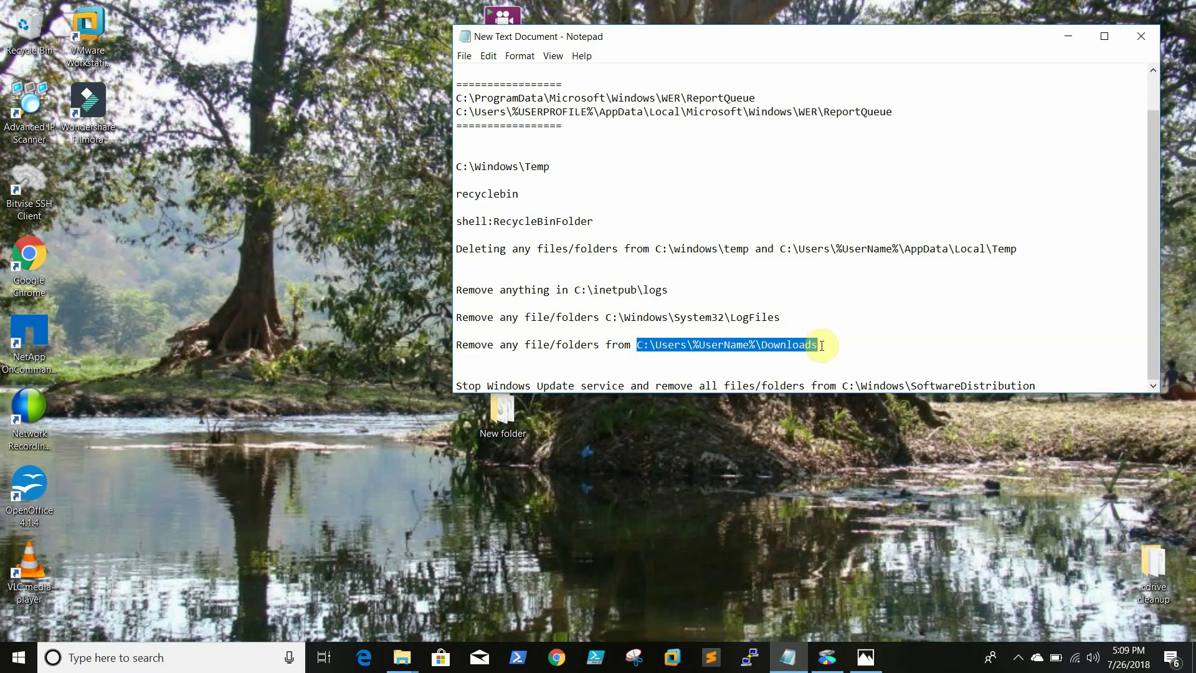
left_click_drag(821, 345, 638, 340)
key("ctrl+c")
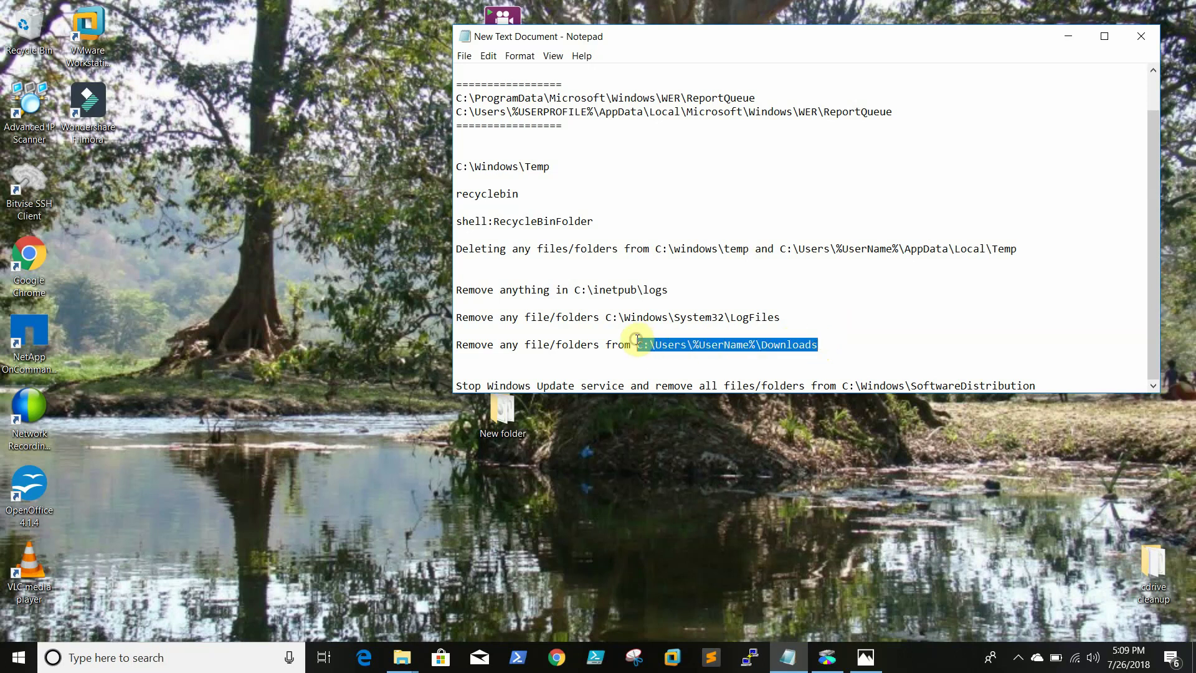
right_click(18, 657)
left_click(99, 576)
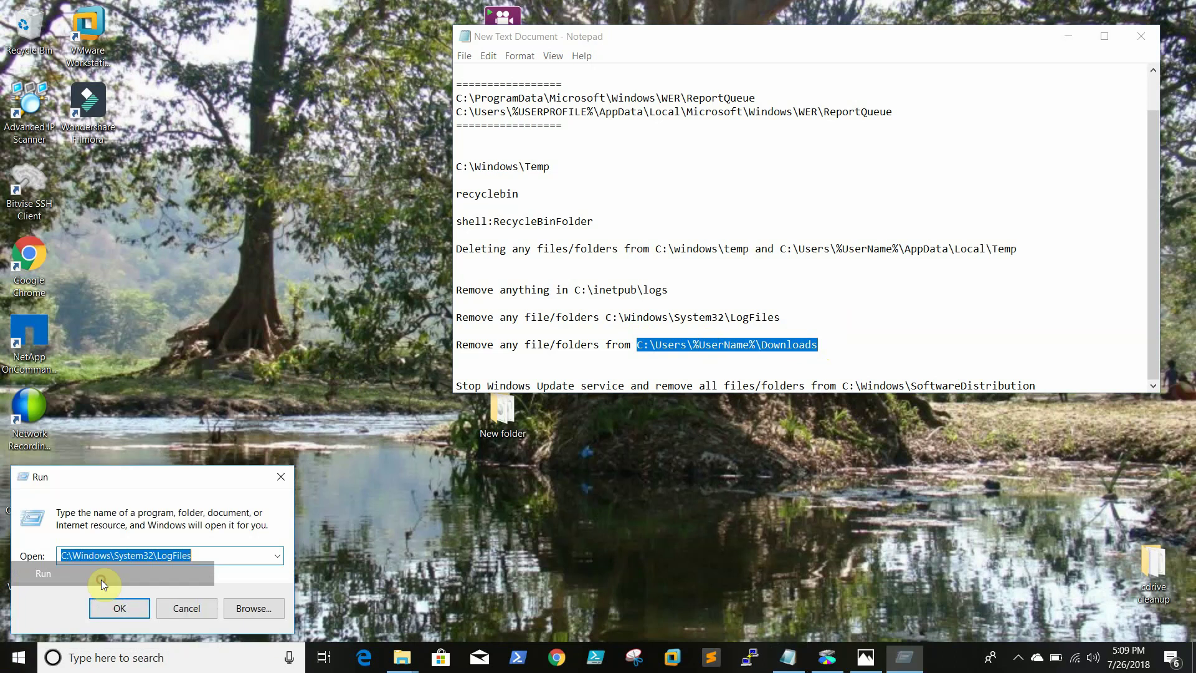
key("ctrl+v")
key("Return")
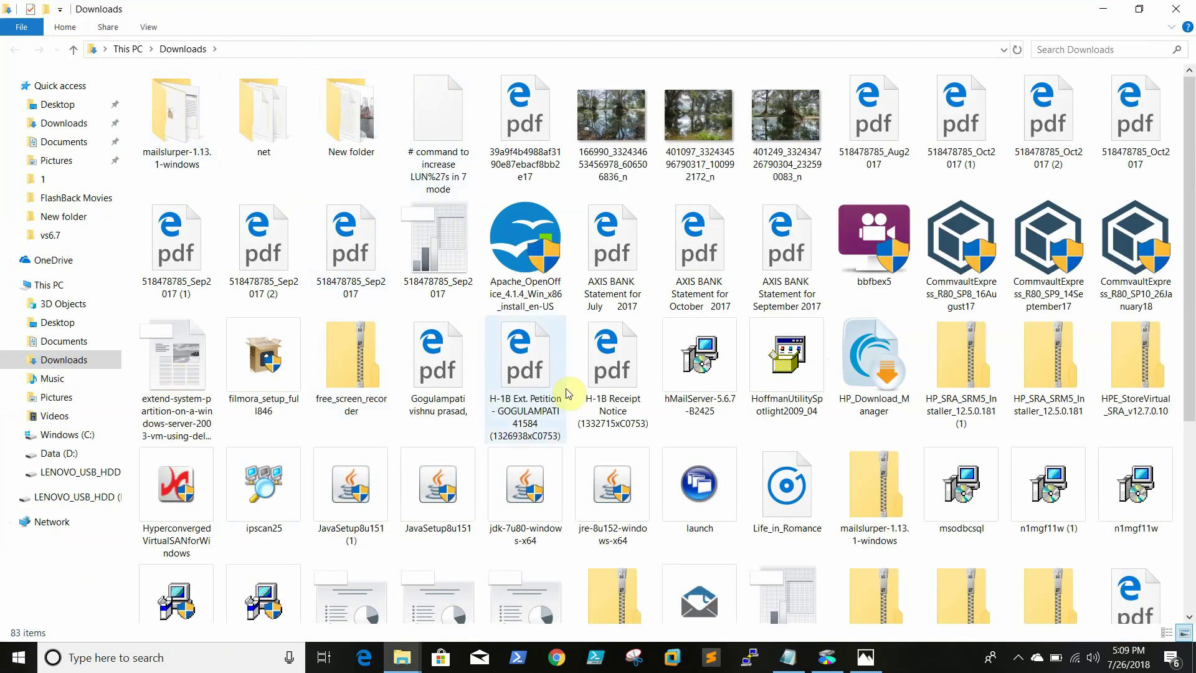
Look through the files in the Downloads folder for removable items and close the window.
scroll(567, 392, "down", 3)
scroll(568, 394, "up", 2)
scroll(568, 393, "up", 1)
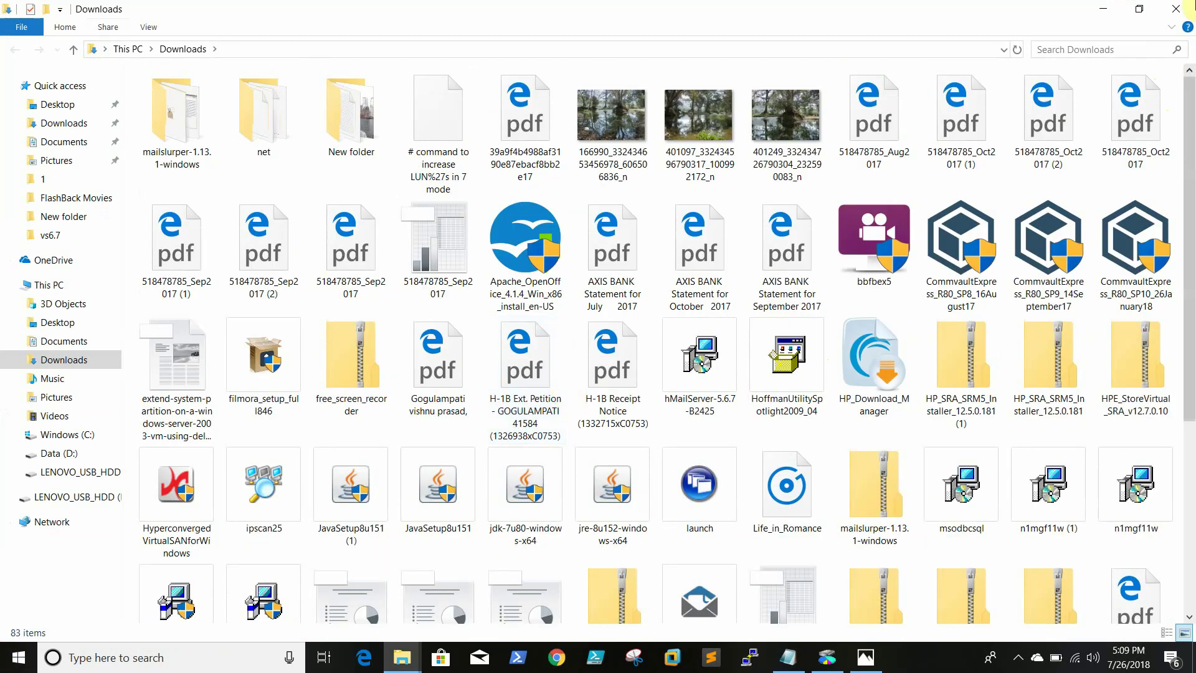
left_click(1177, 8)
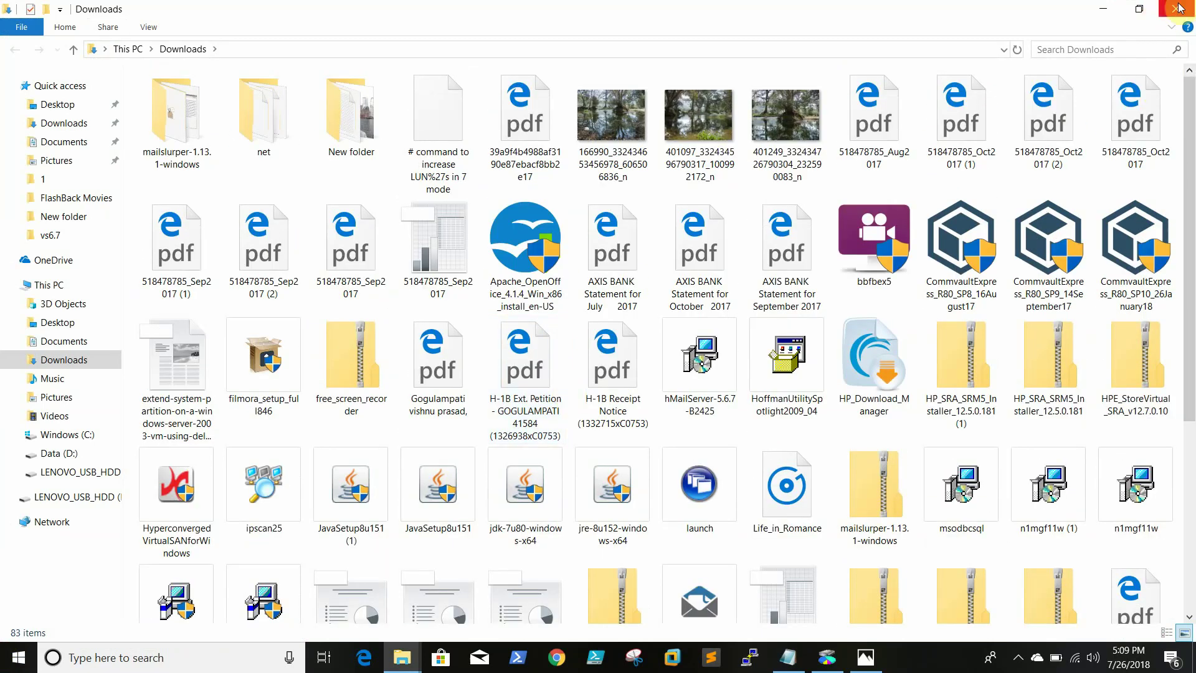
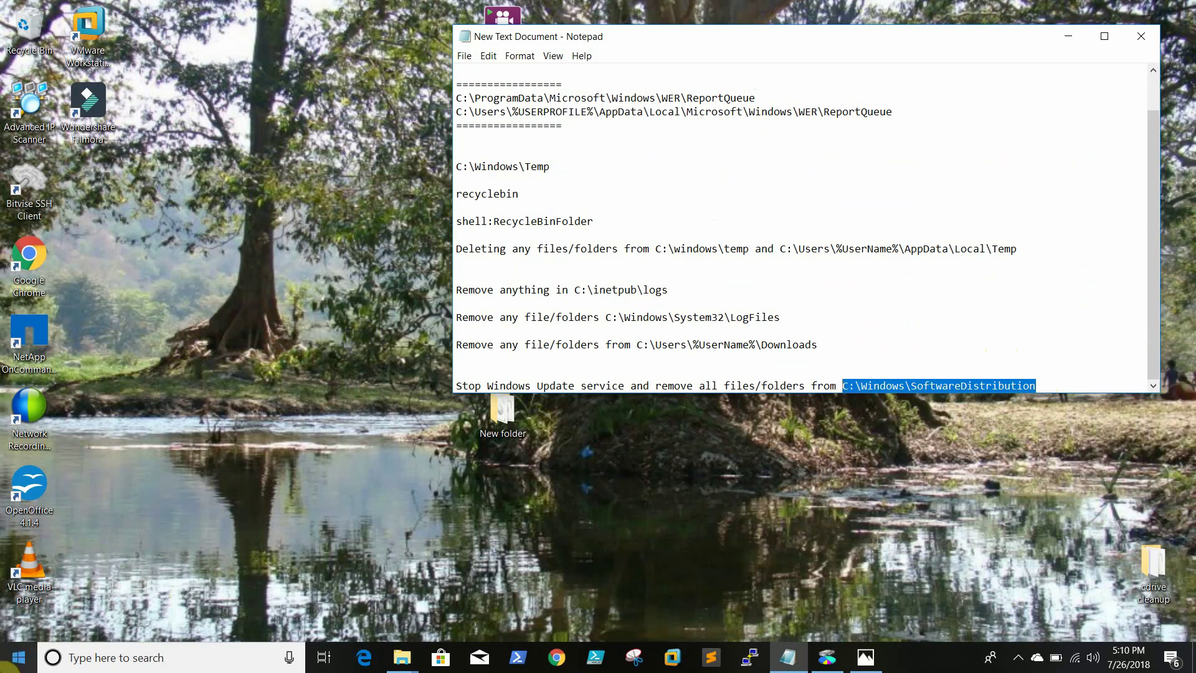
Open C:\Windows\SoftwareDistribution through Run and go into its Download subfolder.
right_click(18, 657)
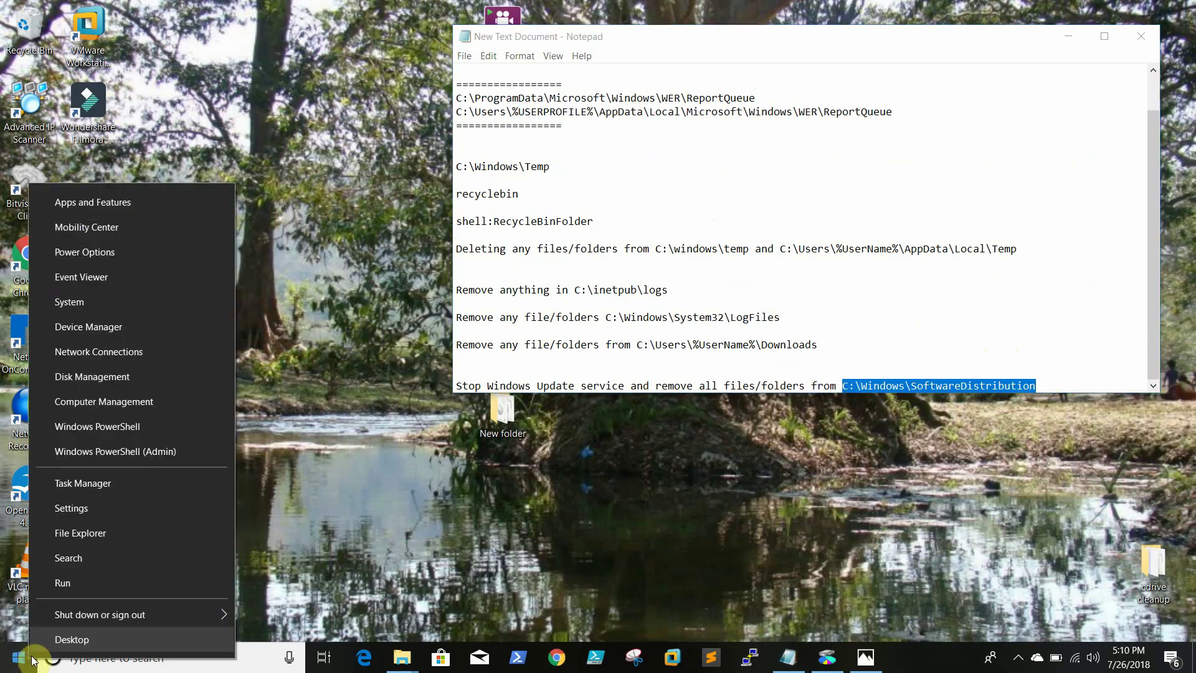
left_click(141, 586)
type("C:\\Windows\\SoftwareDistribution")
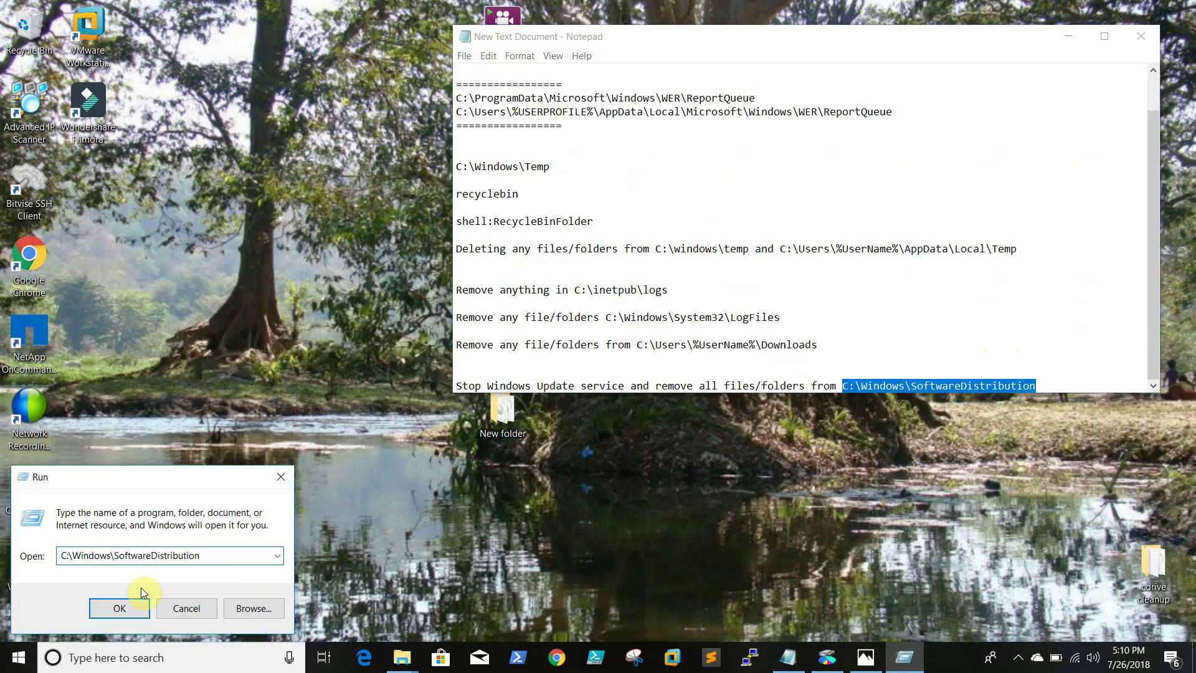
key("Return")
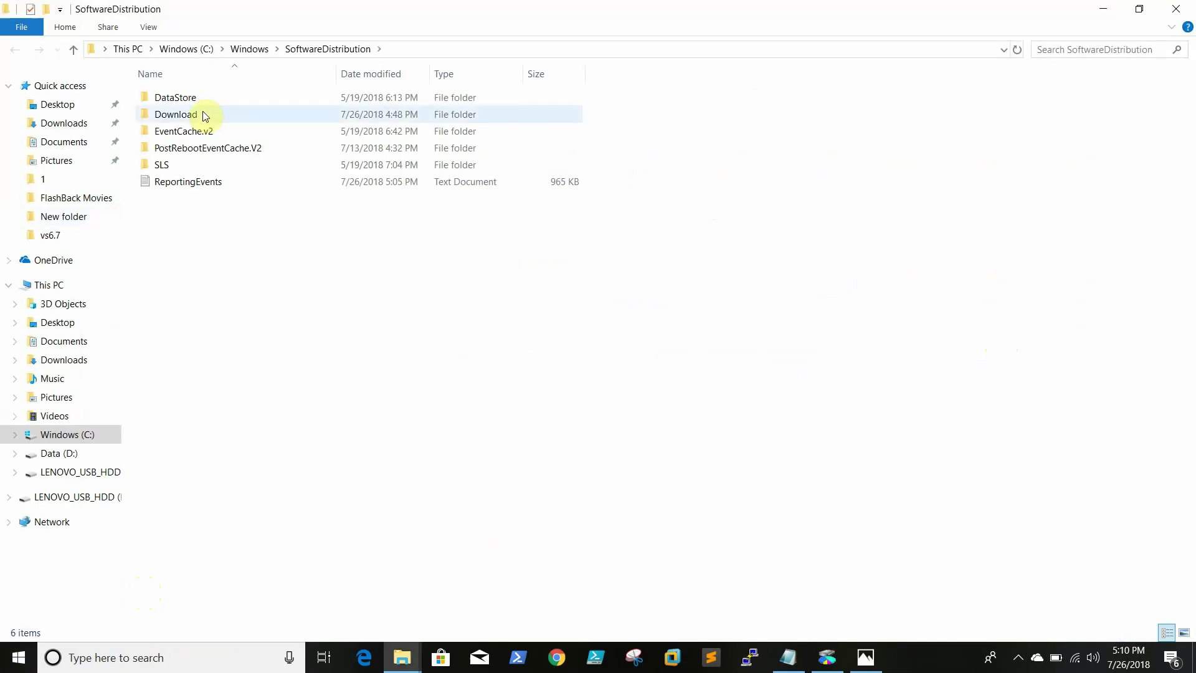
double_click(204, 116)
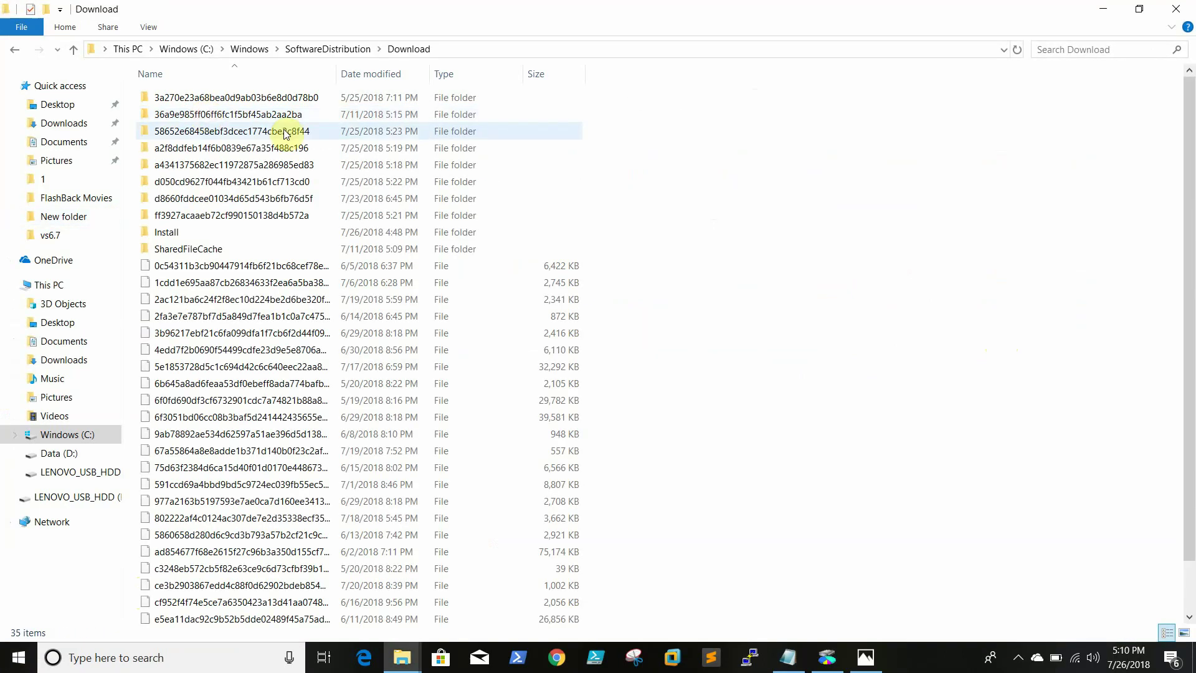
Try to permanently delete everything in the Download folder, skipping all items that need administrator permission, and refresh the listing.
left_click(265, 197)
key("ctrl+a")
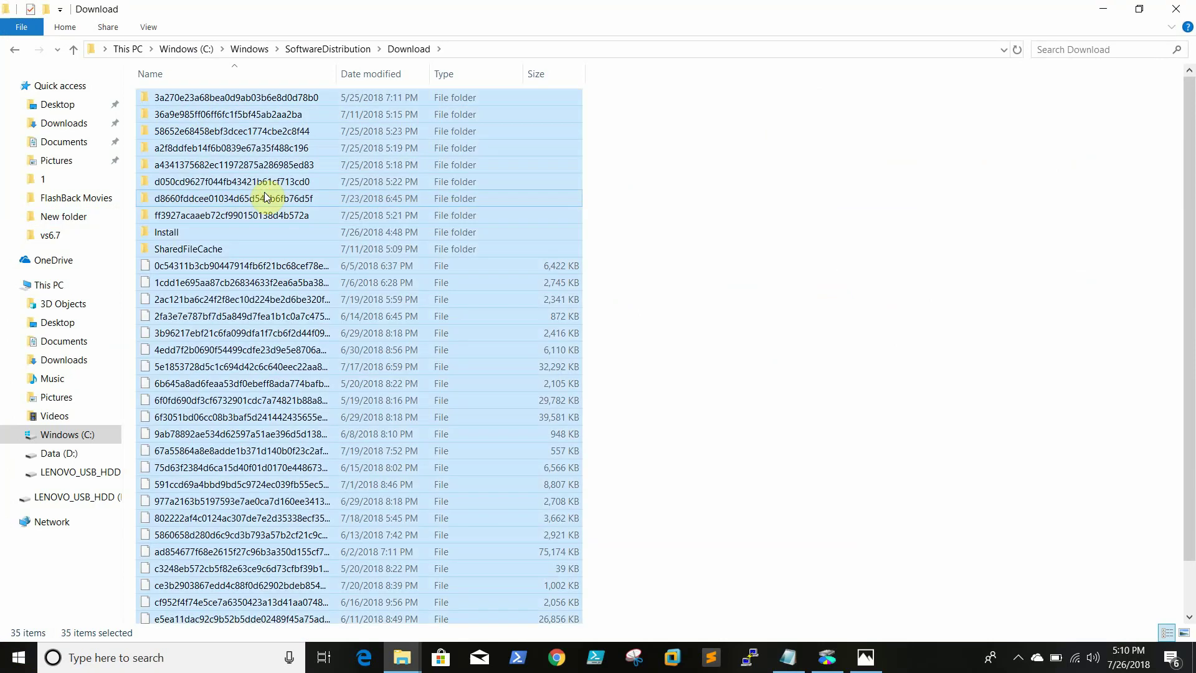
key("shift+Delete")
key("Return")
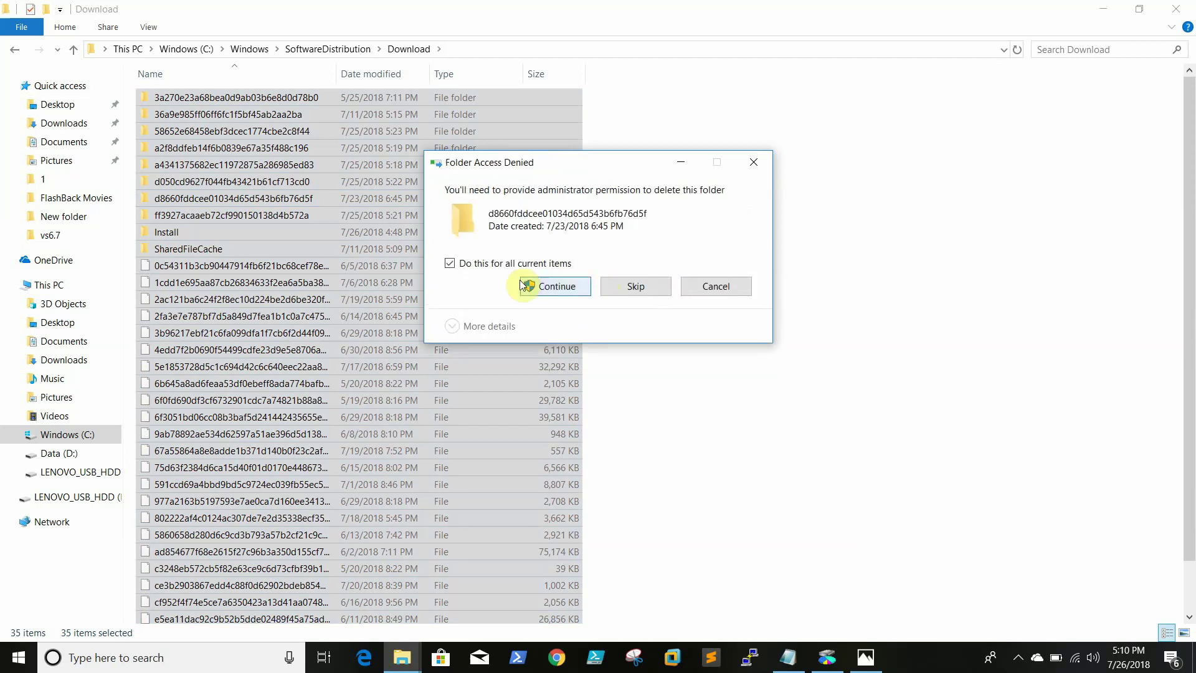
left_click(640, 290)
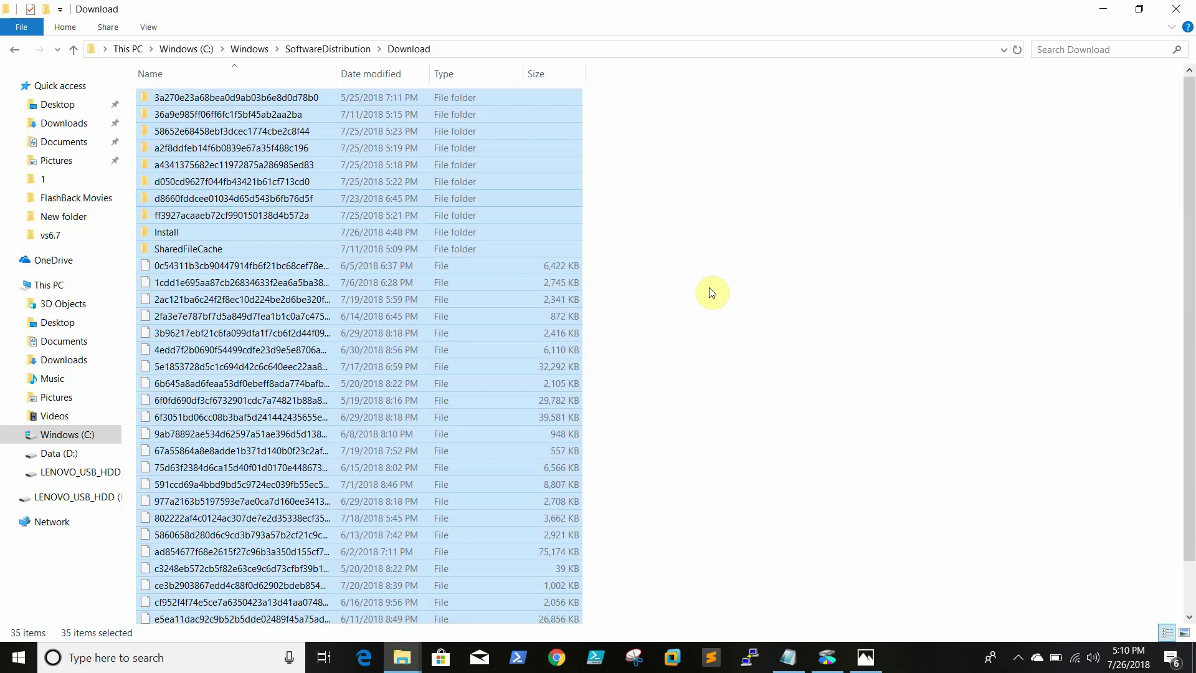
right_click(781, 311)
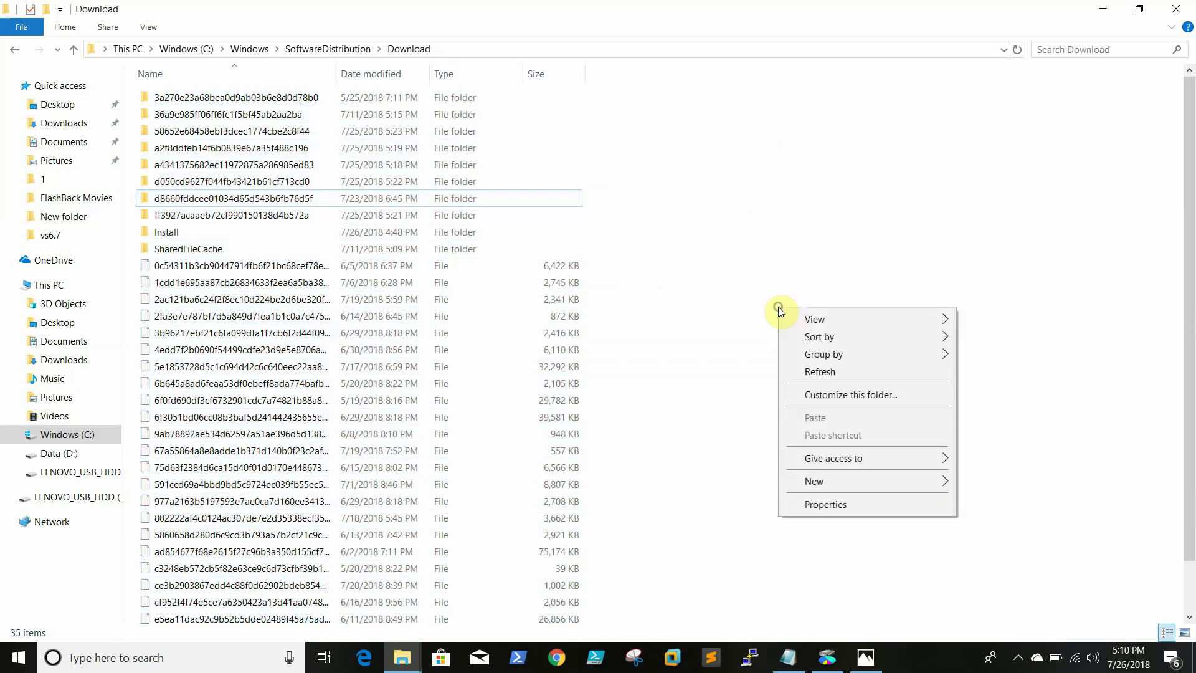
left_click(826, 375)
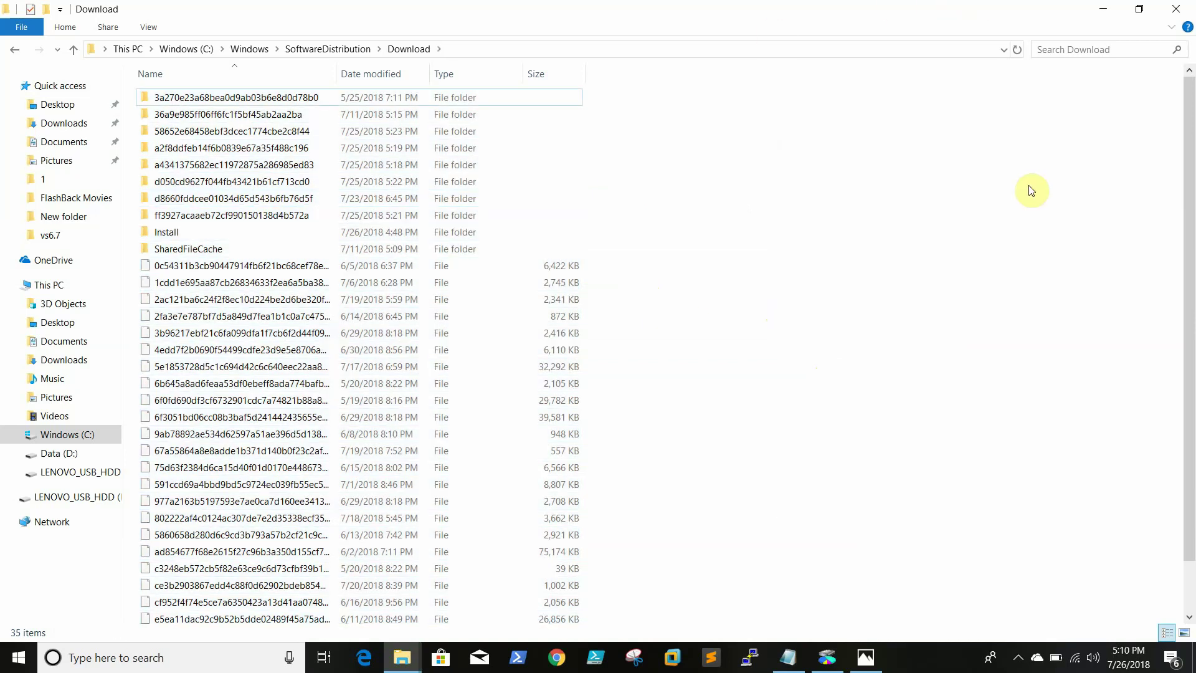
left_click(392, 301)
left_click(501, 315)
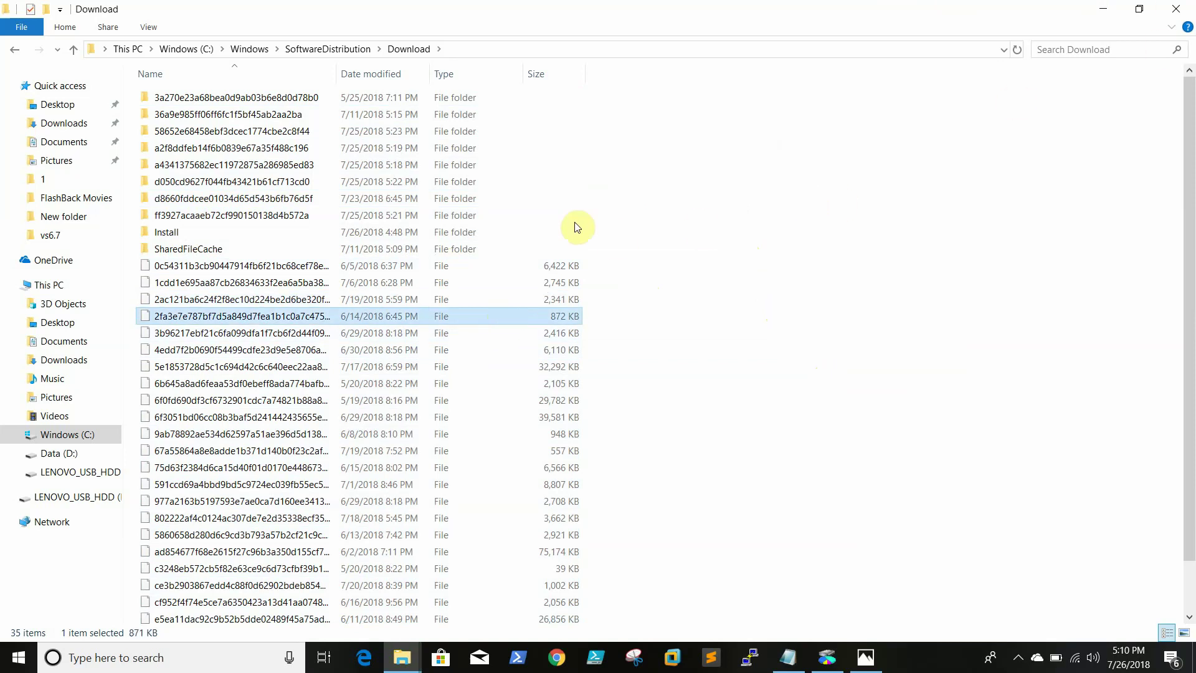
left_click(400, 215)
key("ctrl+a")
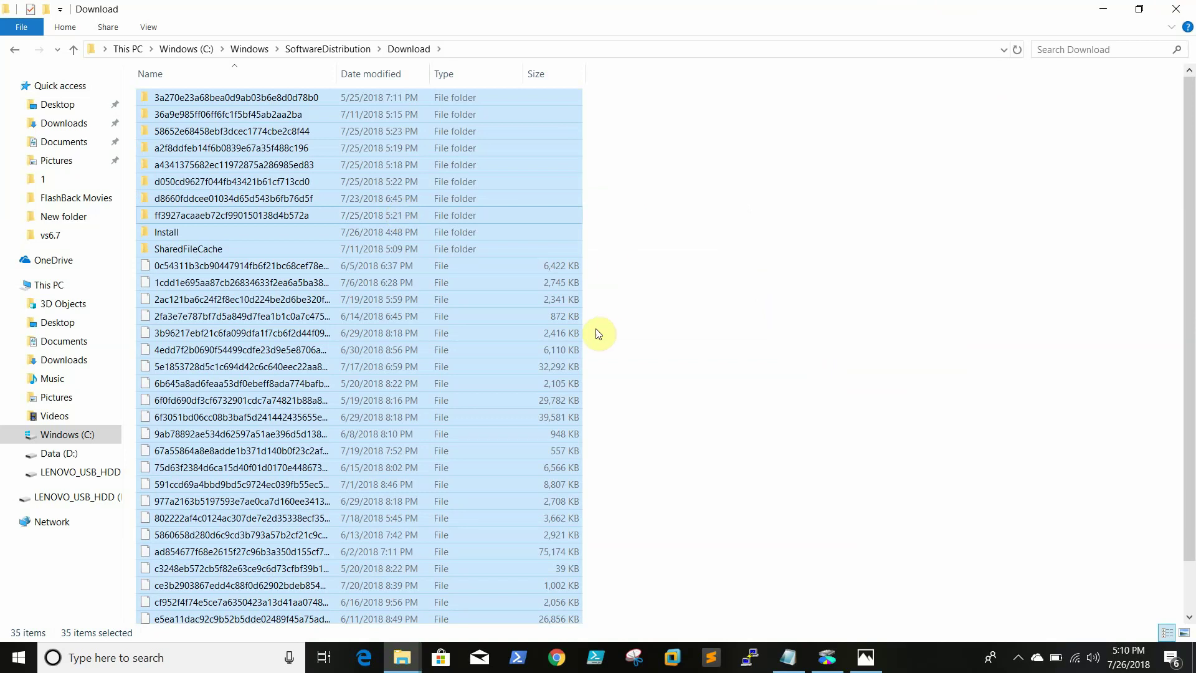
right_click(420, 298)
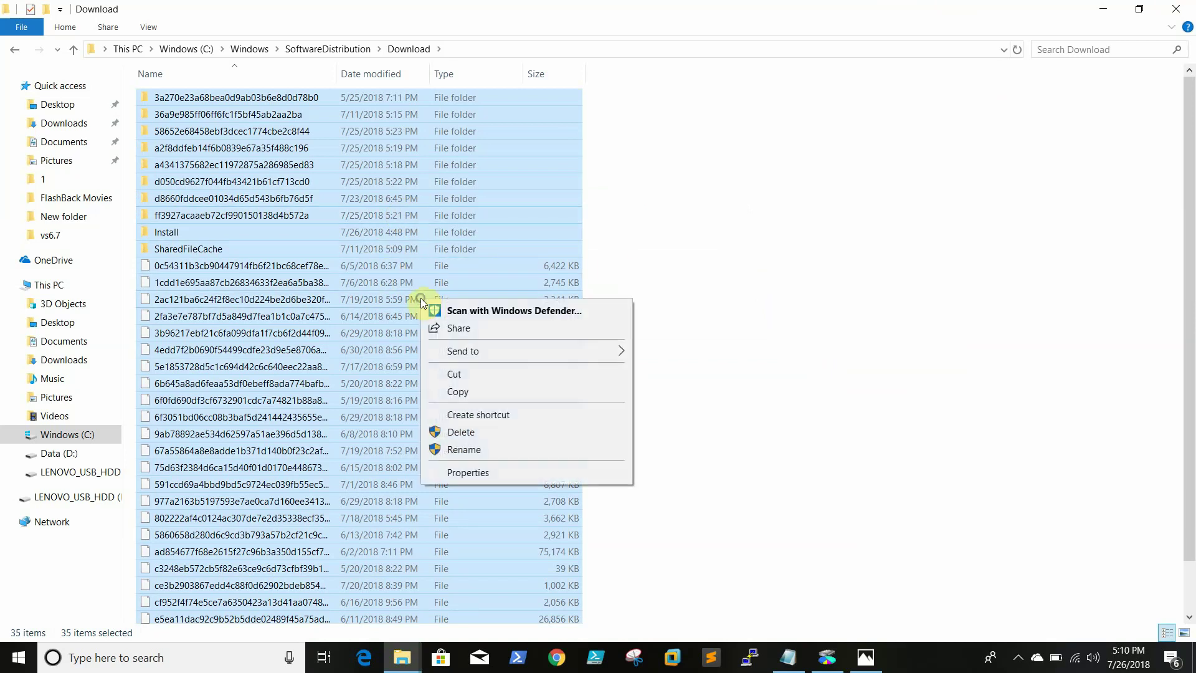
left_click(308, 314)
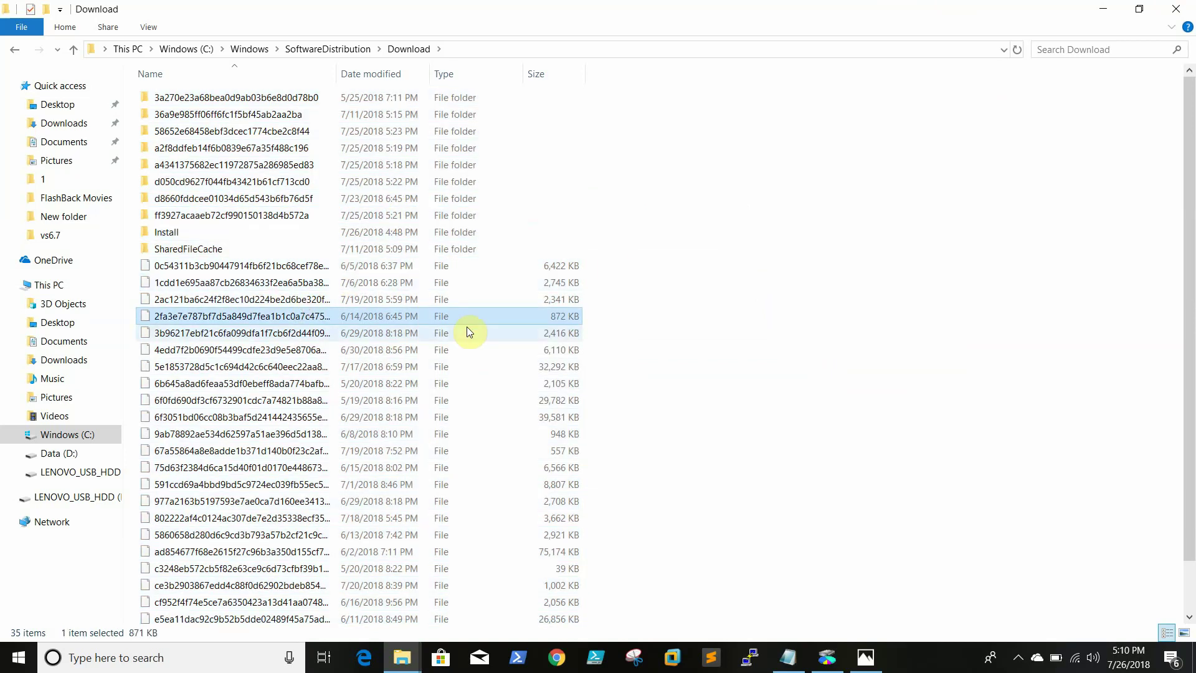
Delete everything in the SoftwareDistribution Download folder, granting administrator permission for all current items, and close the window.
key("ctrl+a")
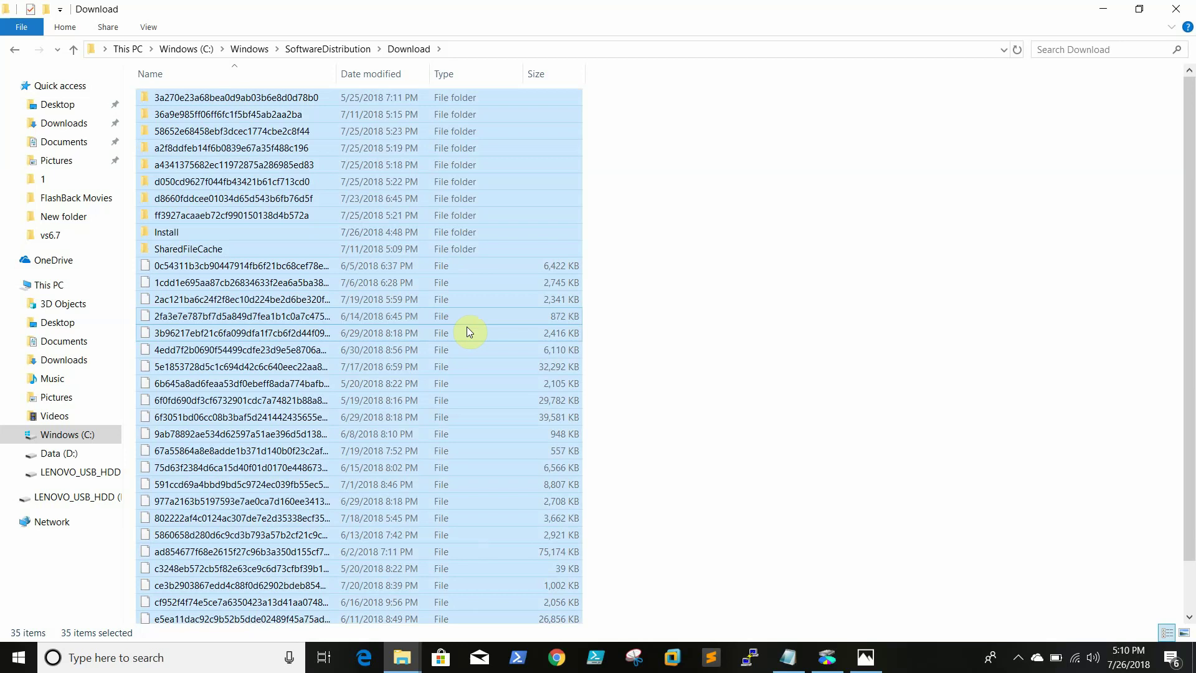
right_click(446, 328)
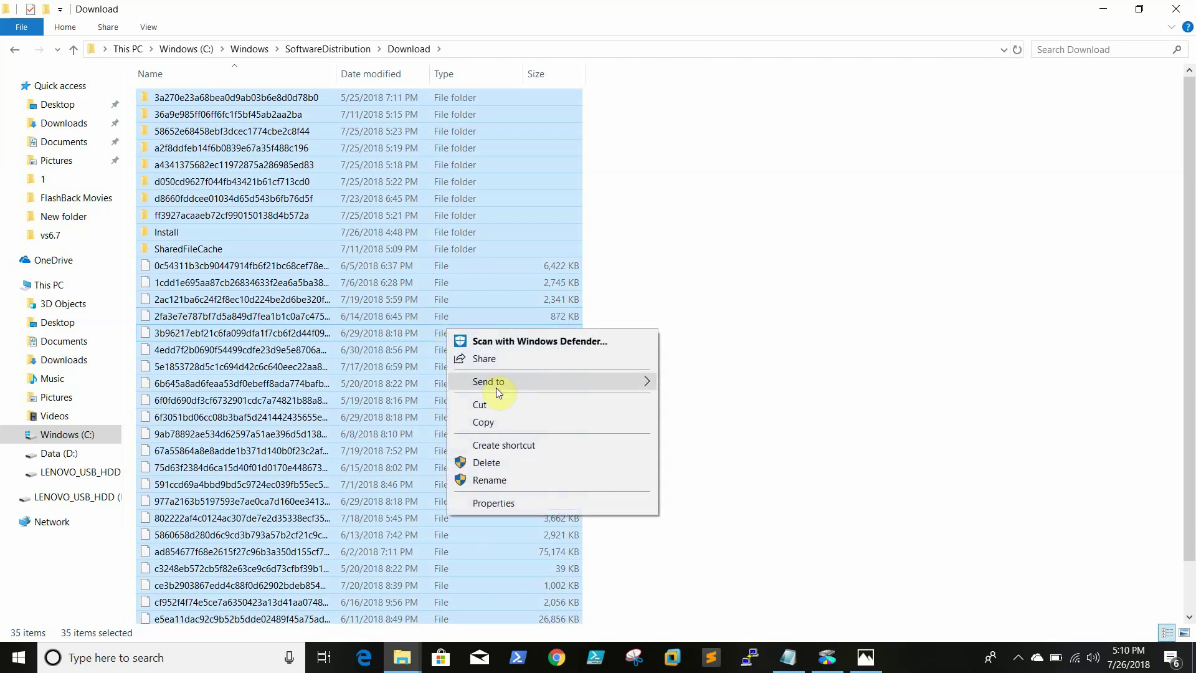
left_click(516, 464)
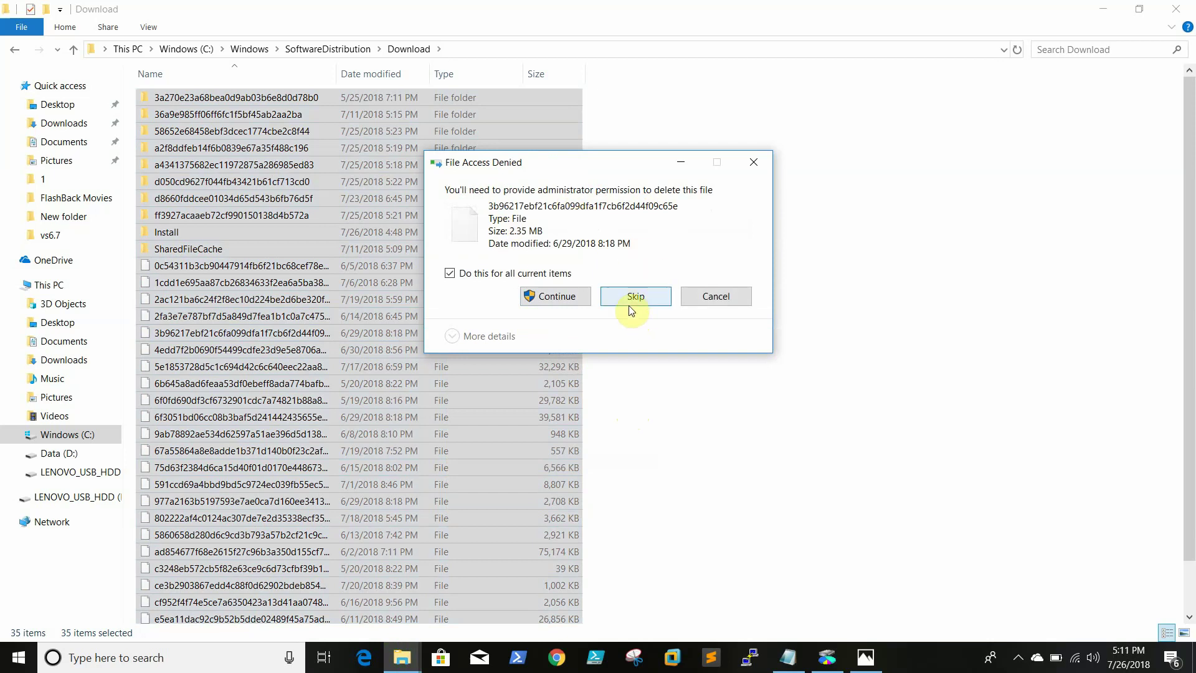
left_click(556, 291)
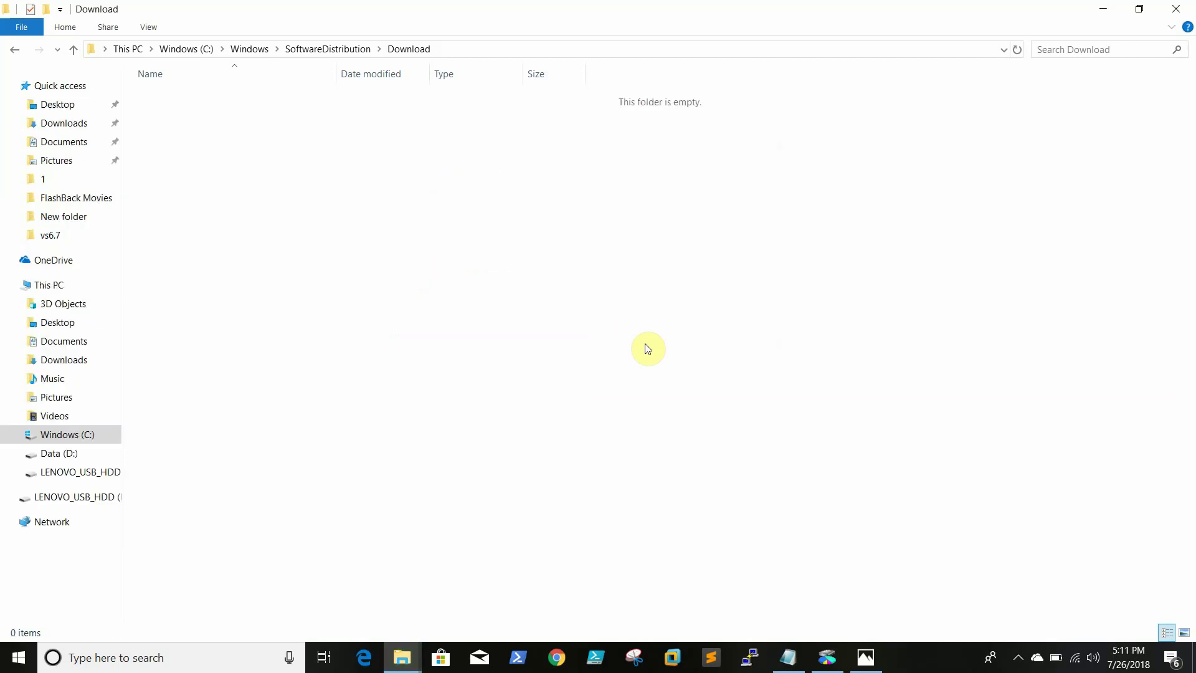
left_click(1178, 10)
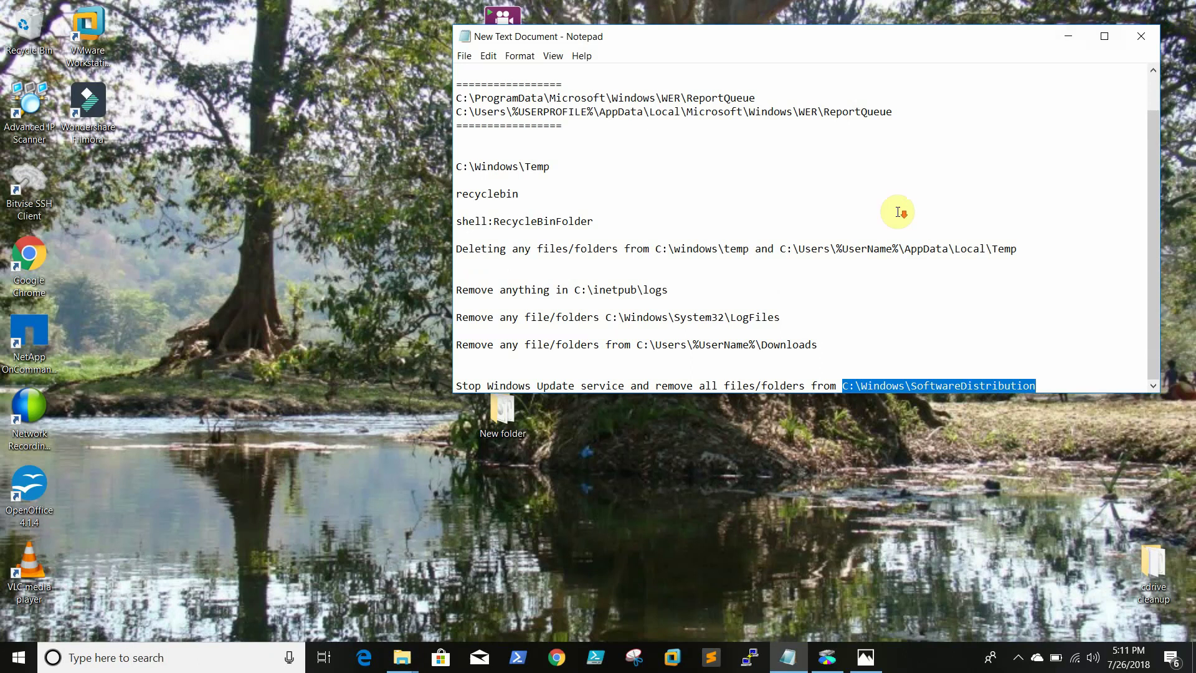
Empty the Recycle Bin from the desktop, confirming permanent deletion of its items.
scroll(901, 212, "up", 1)
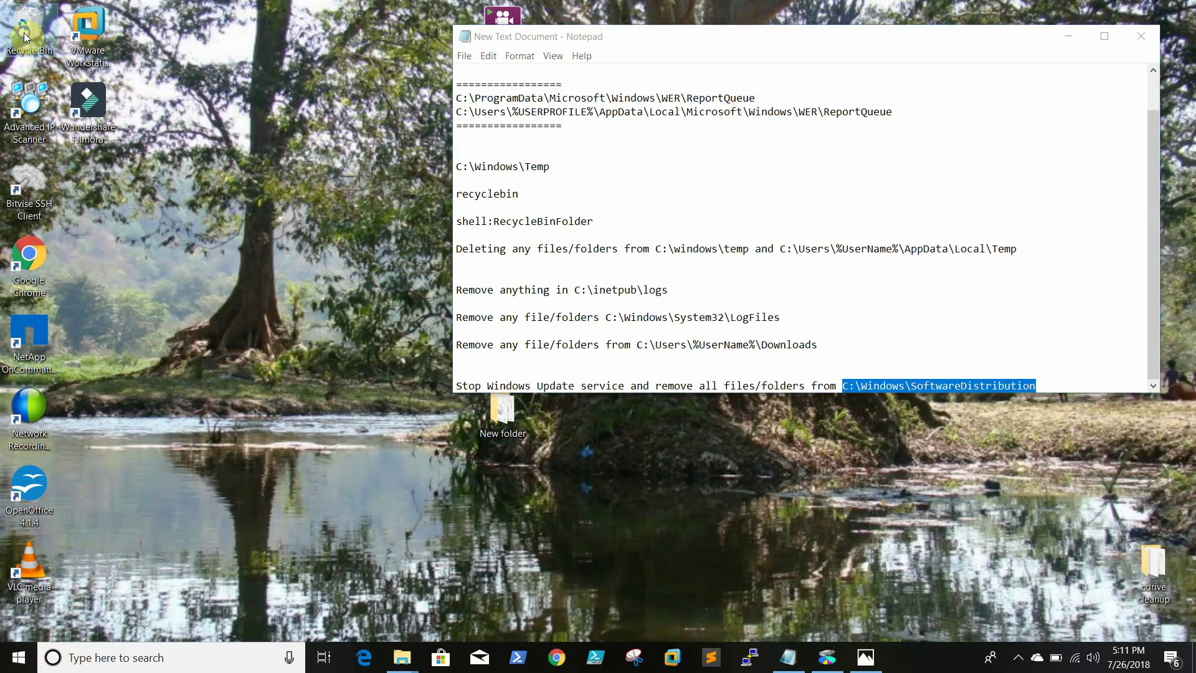
right_click(24, 36)
left_click(140, 63)
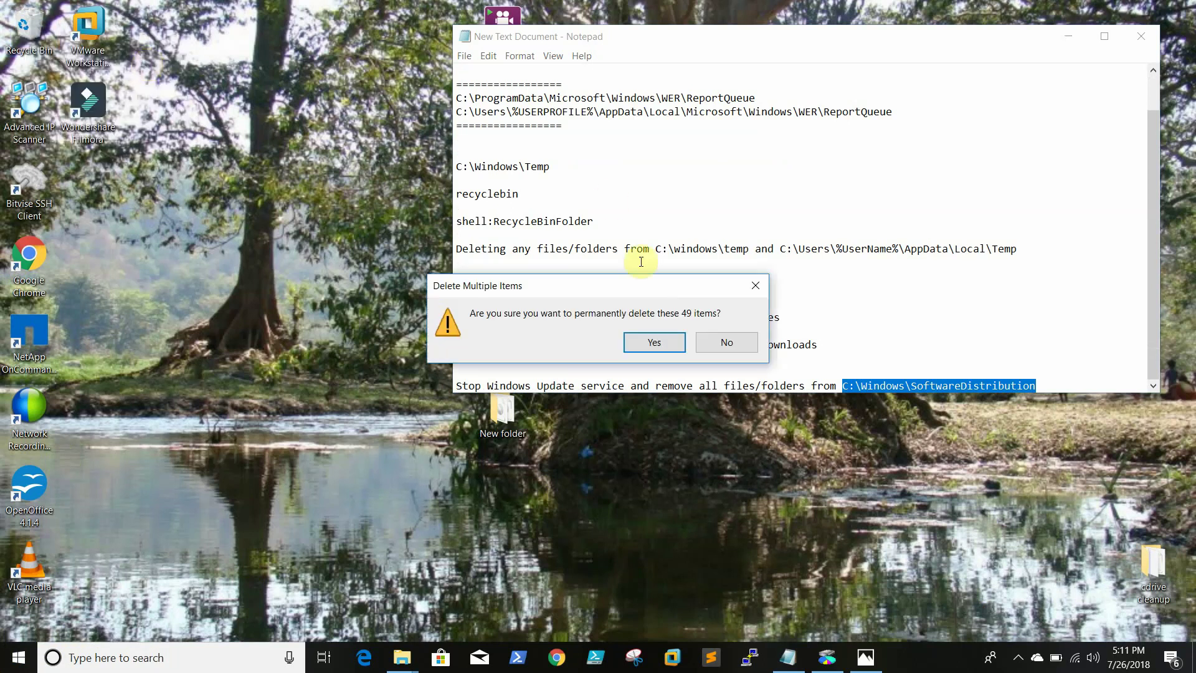
left_click(674, 342)
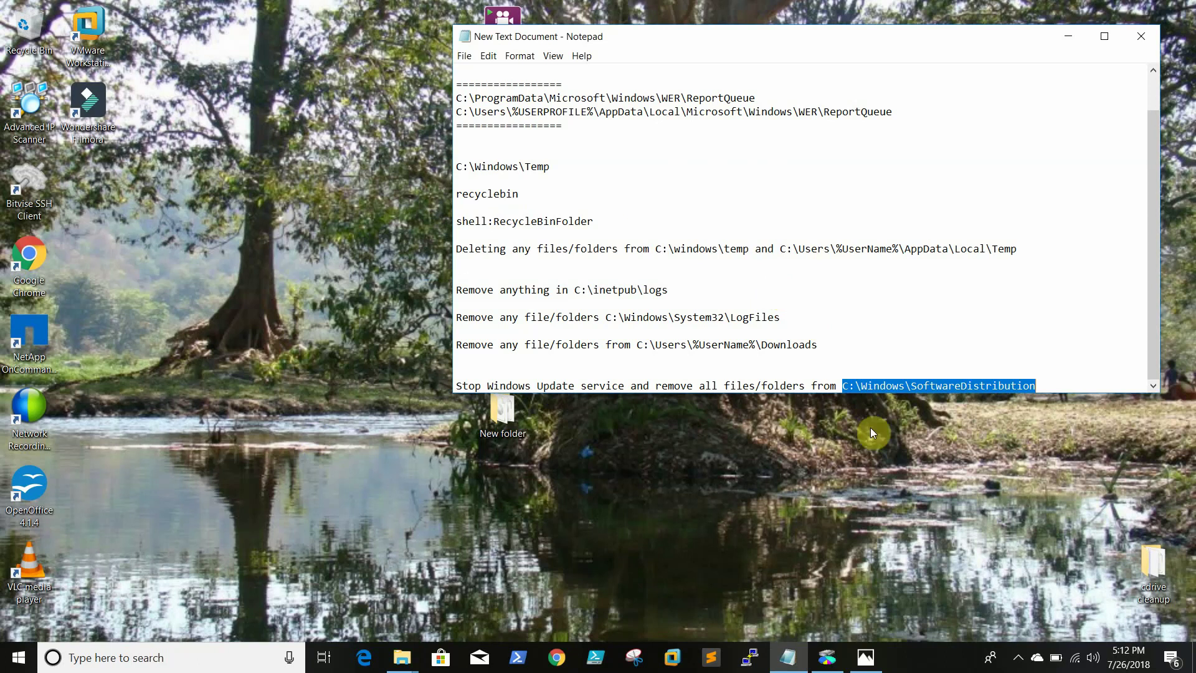
Minimize the cleanup notes, switch to TreeSize Professional and scan the C:\ drive.
left_click(1066, 40)
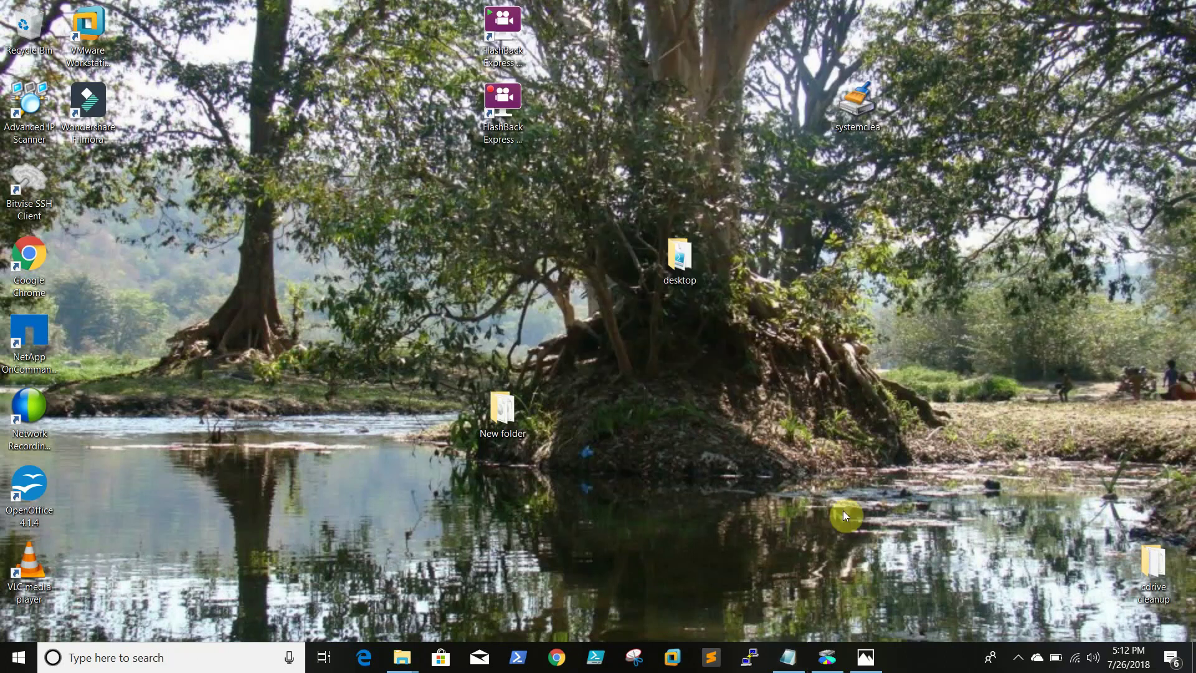
left_click(827, 657)
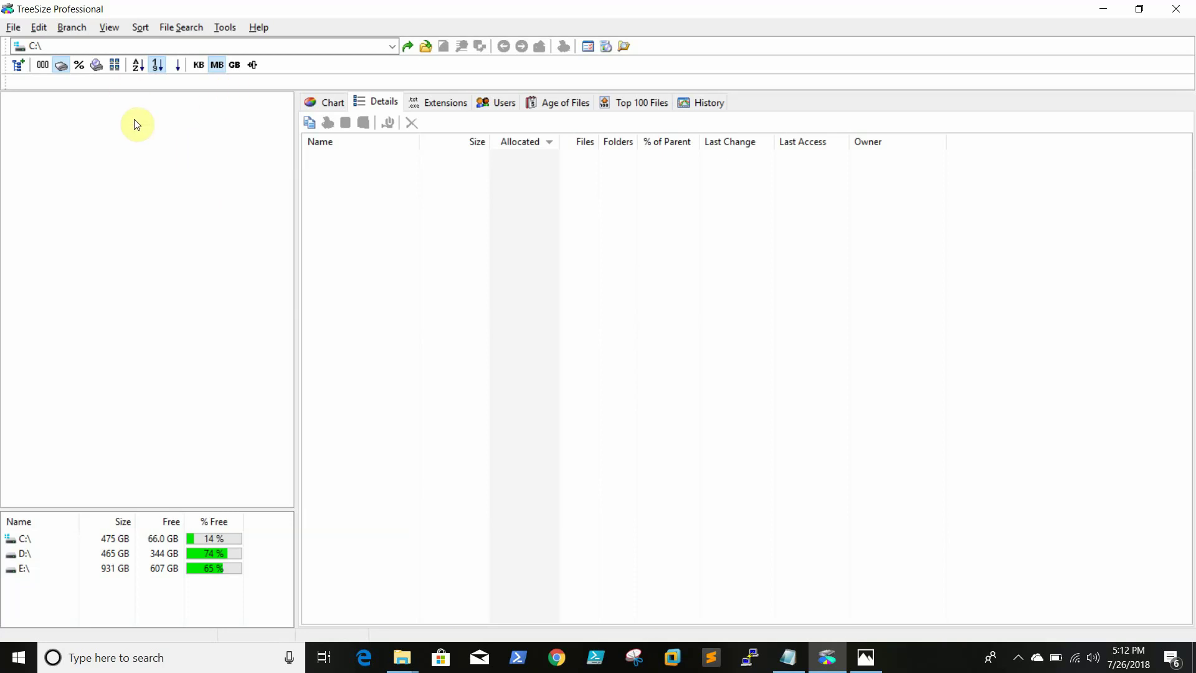
left_click(409, 46)
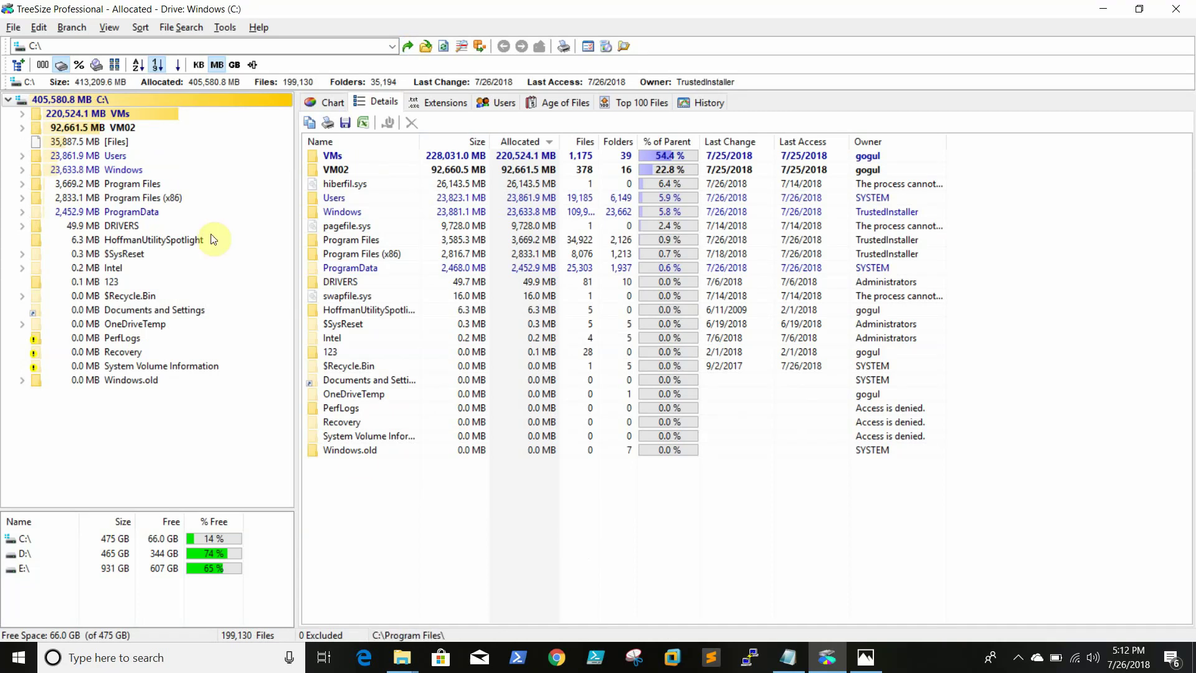
Review the space used by the VMs, VM02 and ProgramData folders on the C: drive, then collapse ProgramData.
left_click(112, 112)
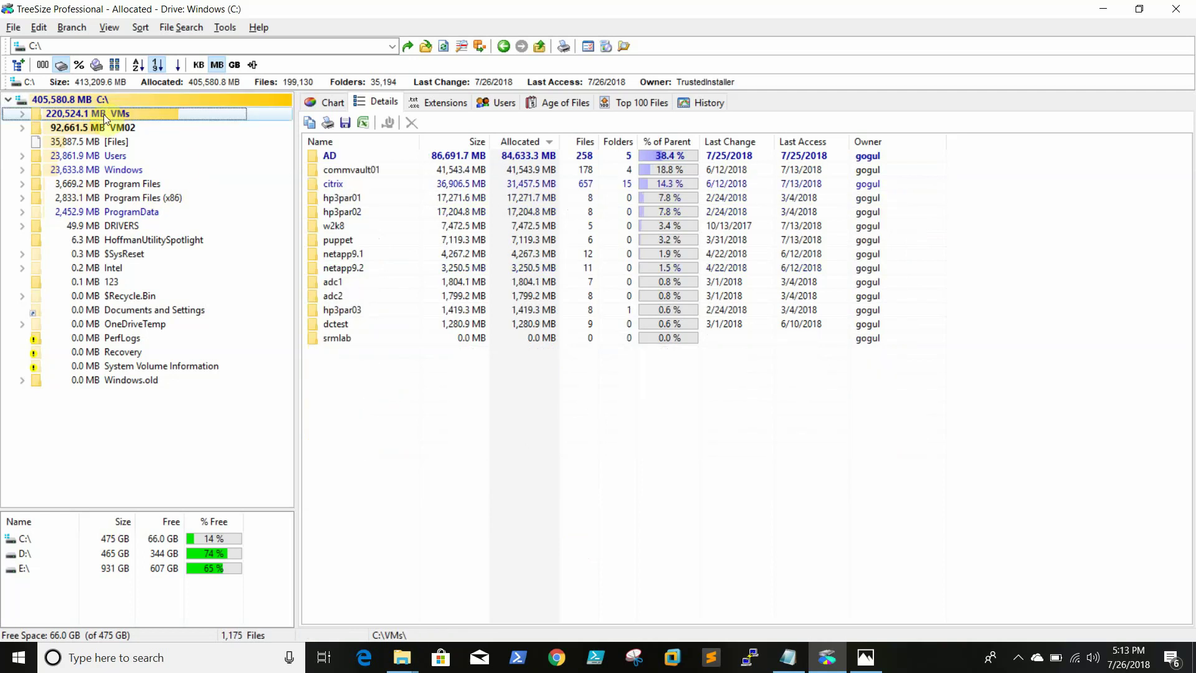
mouse_move(95, 129)
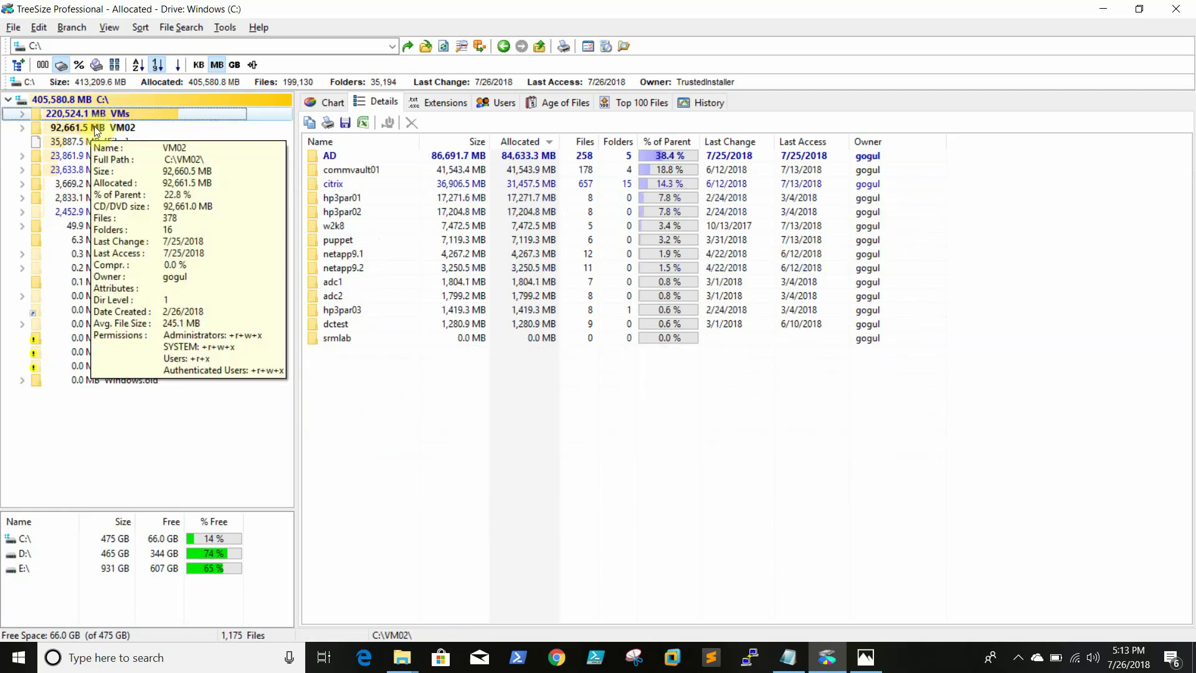
mouse_move(156, 156)
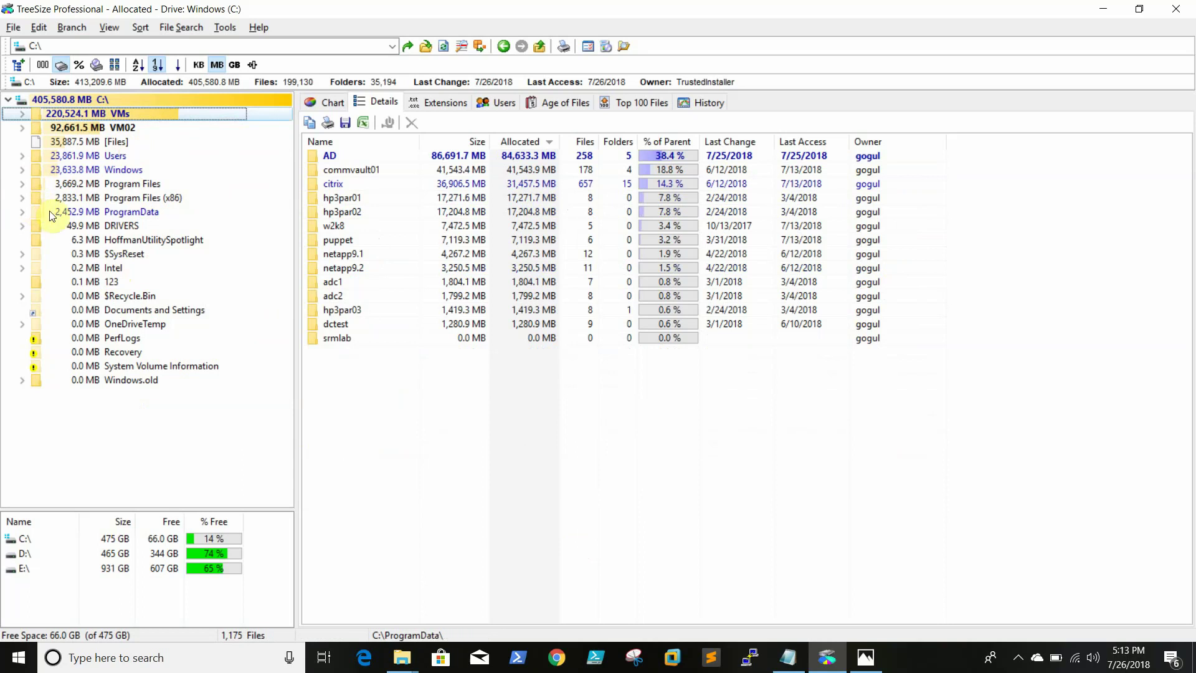
left_click(24, 213)
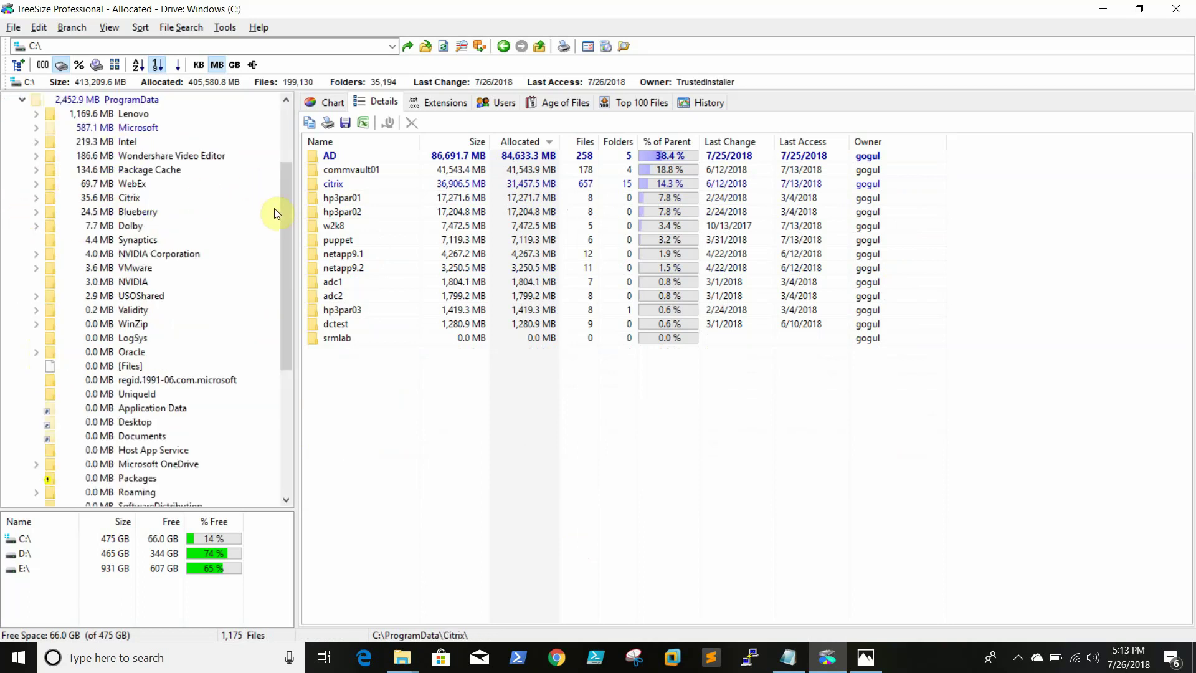
left_click_drag(282, 218, 289, 155)
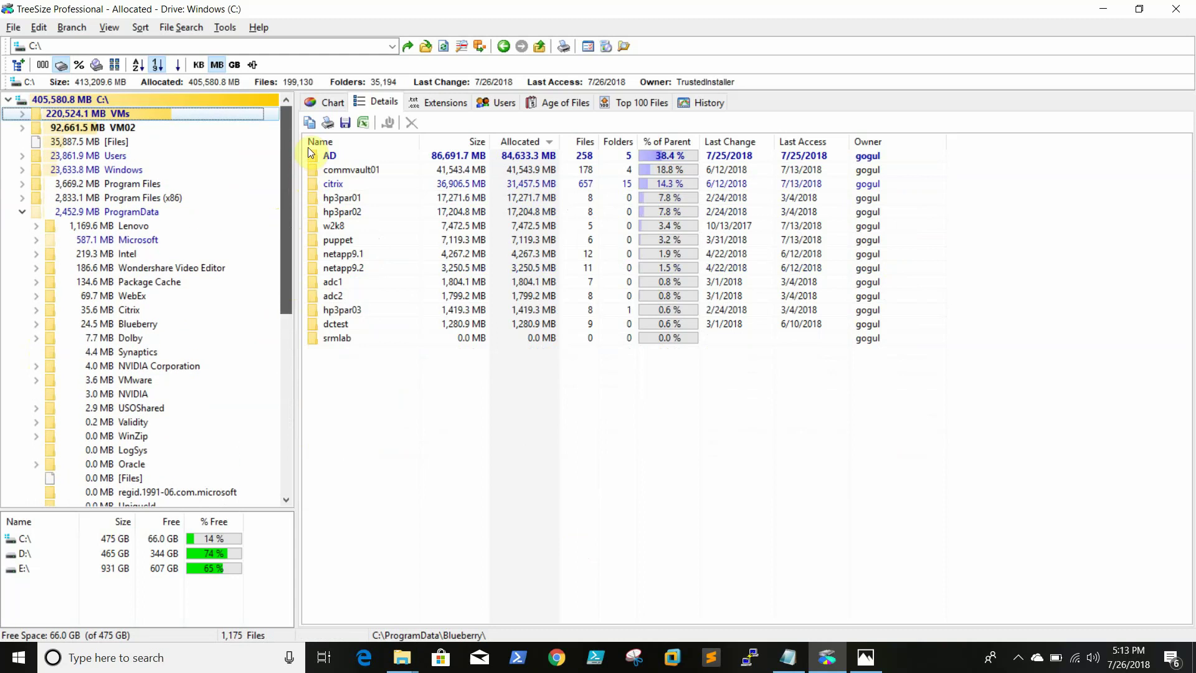
left_click(22, 212)
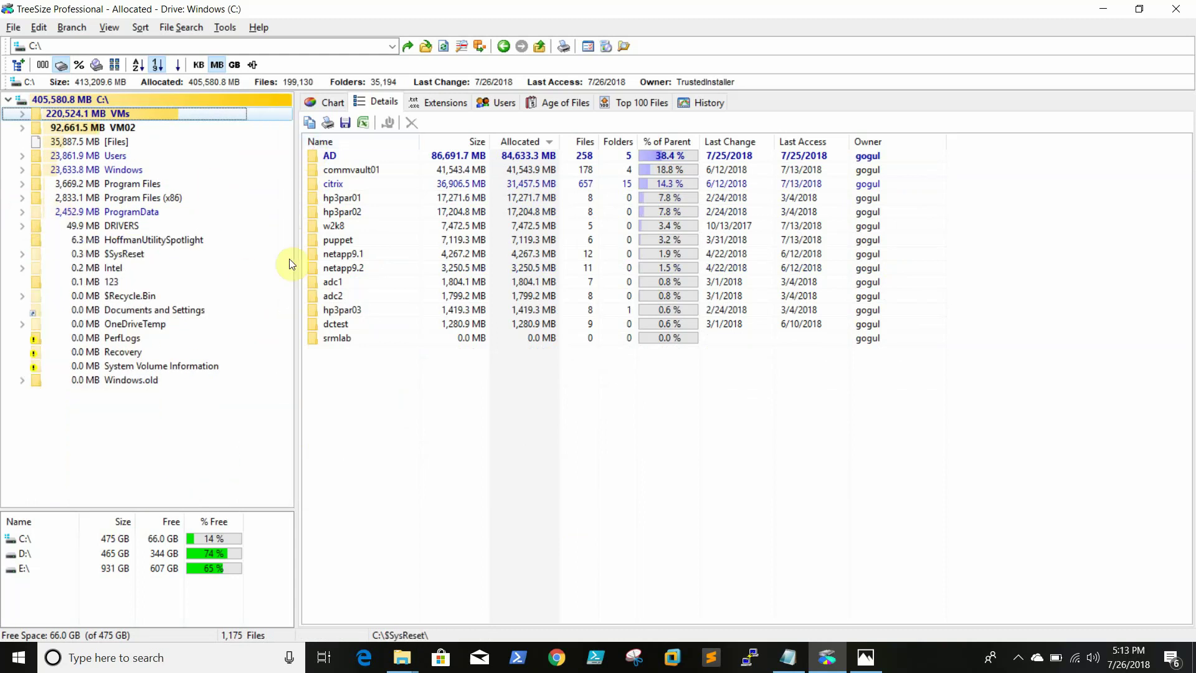
Check the contents of the $Recycle.Bin folder, including its first subfolder, and collapse it again.
left_click(138, 295)
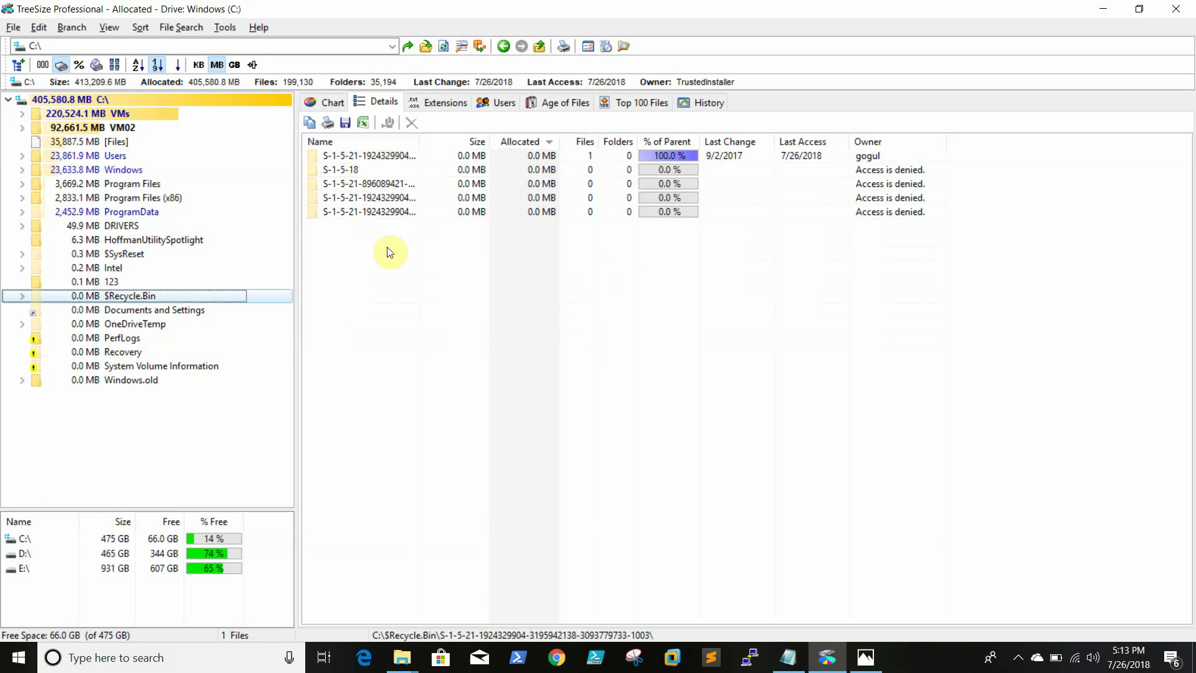
double_click(375, 159)
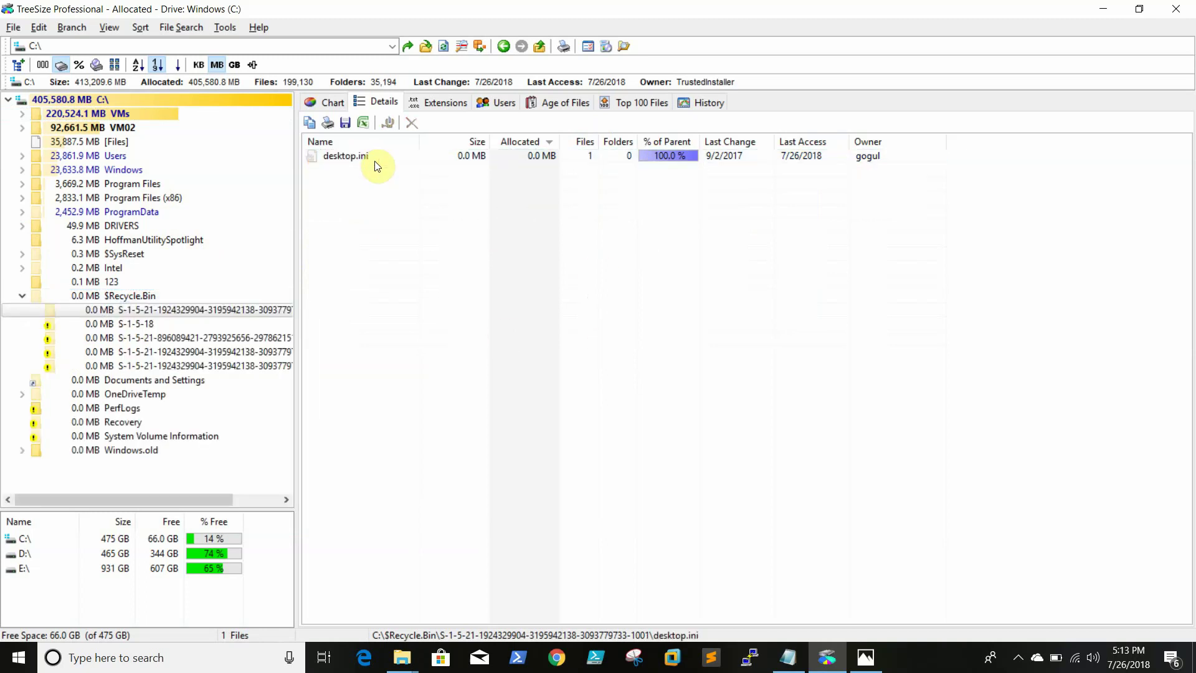
left_click(347, 157)
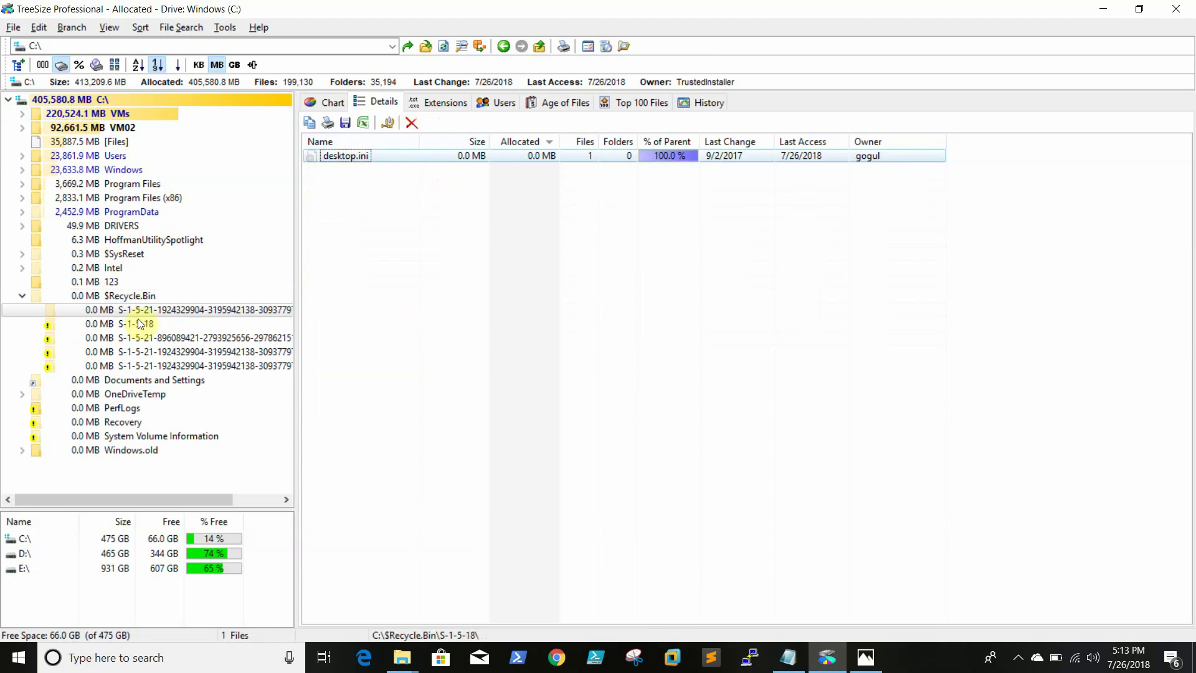
left_click(22, 296)
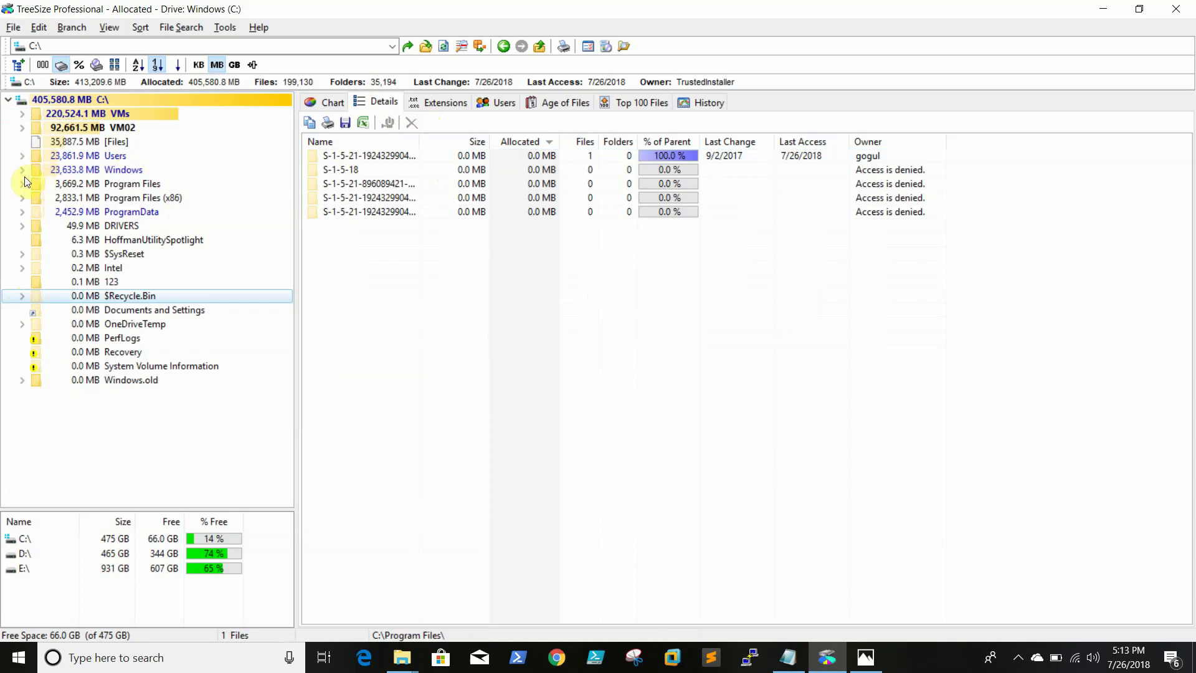
Expand Users and the largest user profile in the folder tree and list its Downloads folder by size.
mouse_move(21, 162)
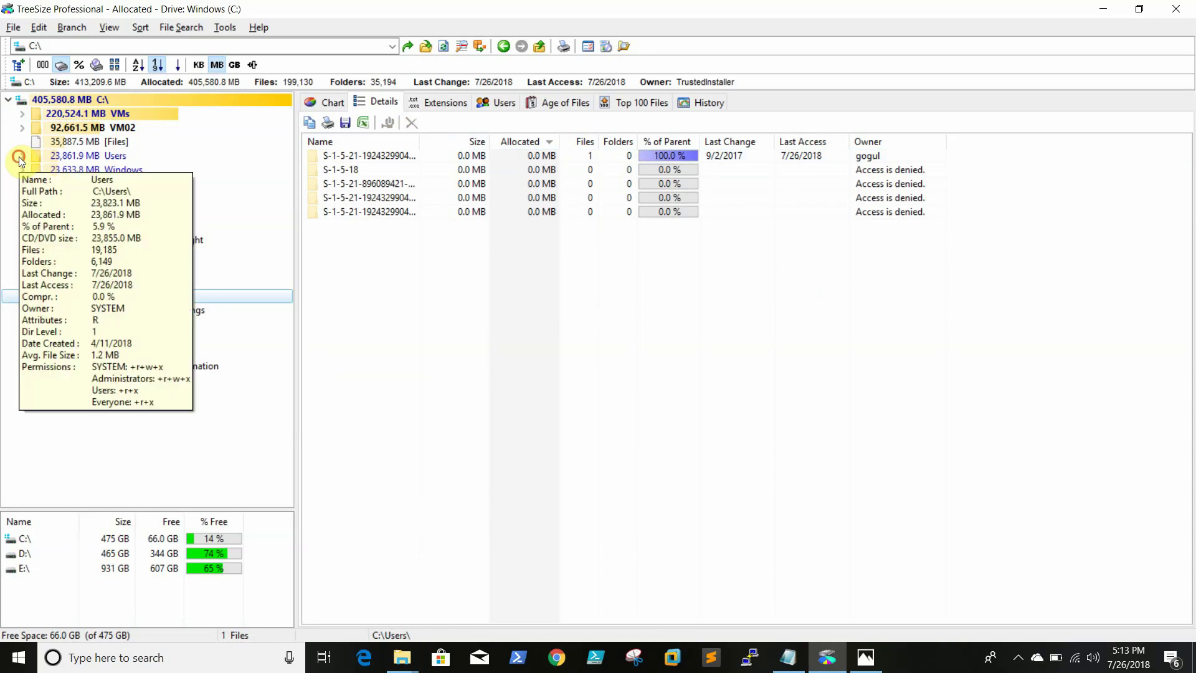
left_click(21, 157)
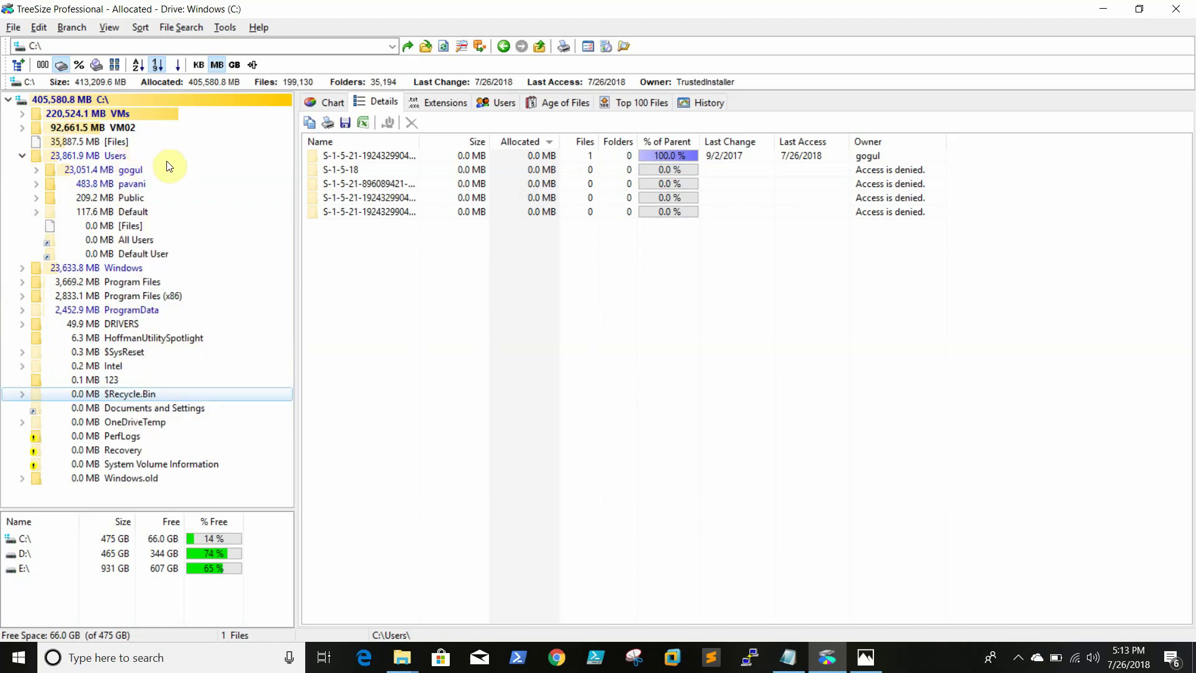
mouse_move(80, 174)
left_click(36, 169)
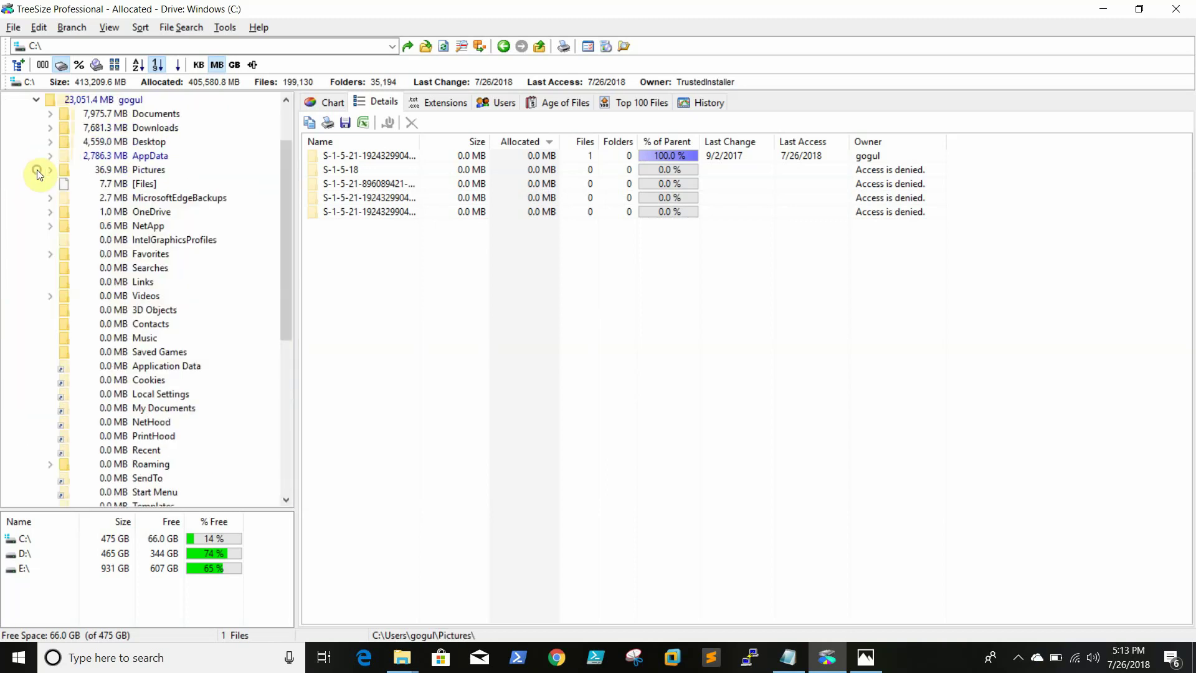
left_click(159, 132)
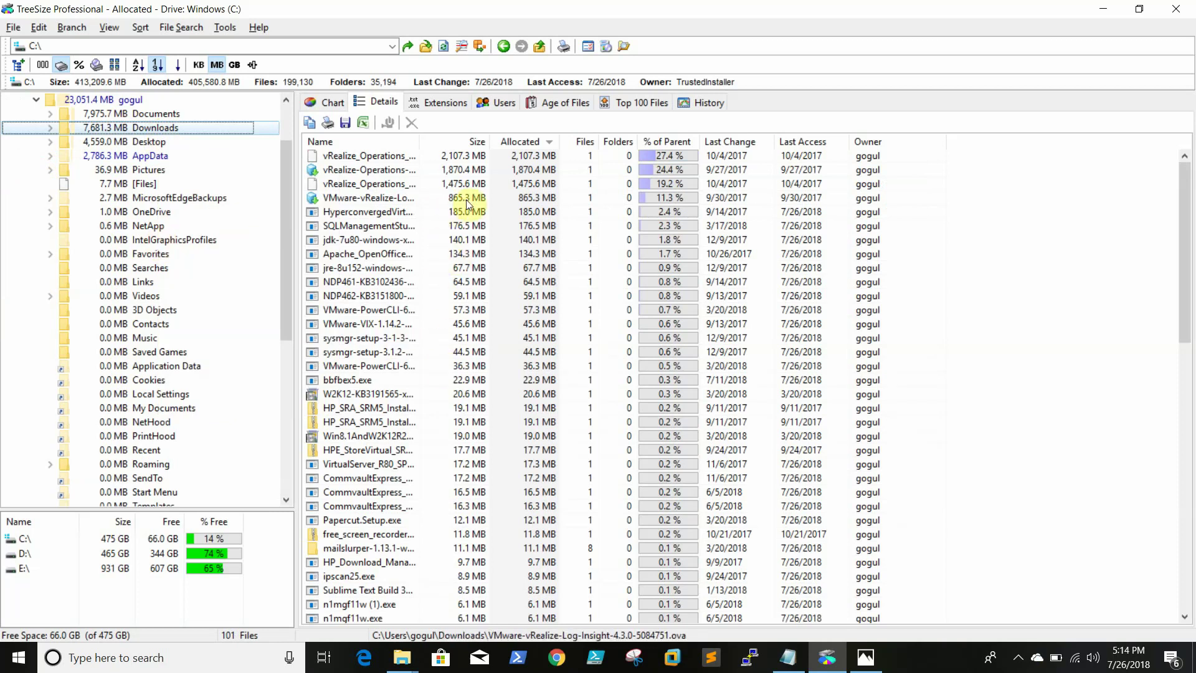
mouse_move(160, 115)
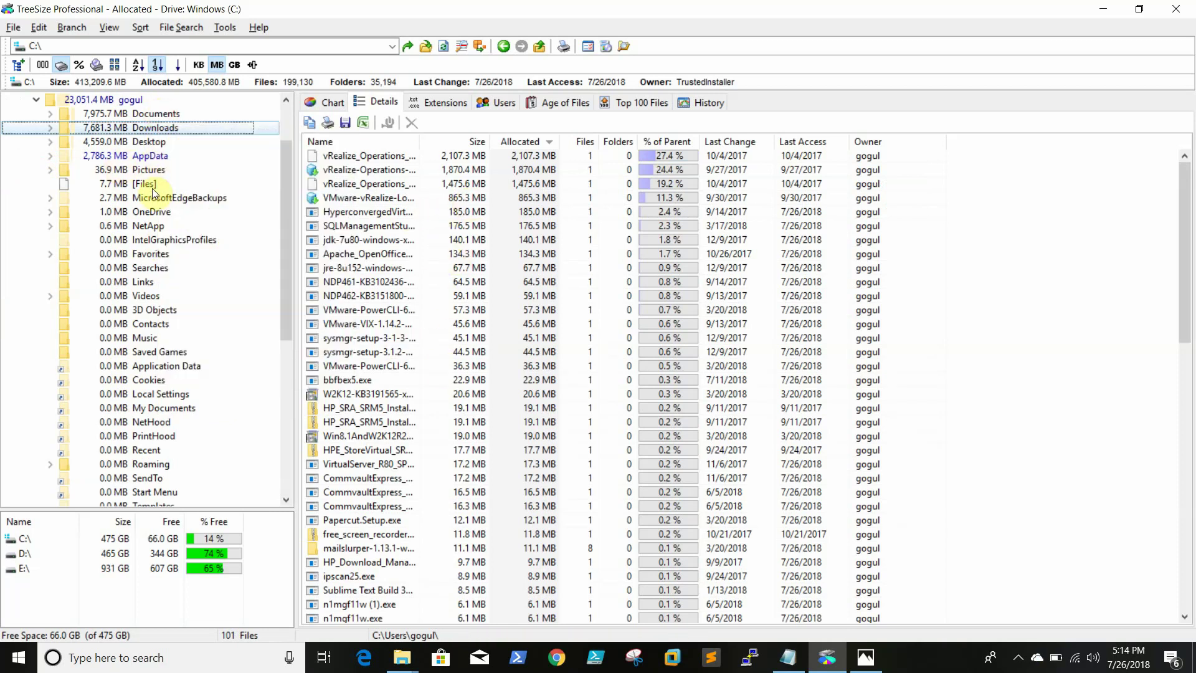
Drill down through the profile's AppData\Local\Google\Chrome folders to list the contents of User Data.
left_click(148, 160)
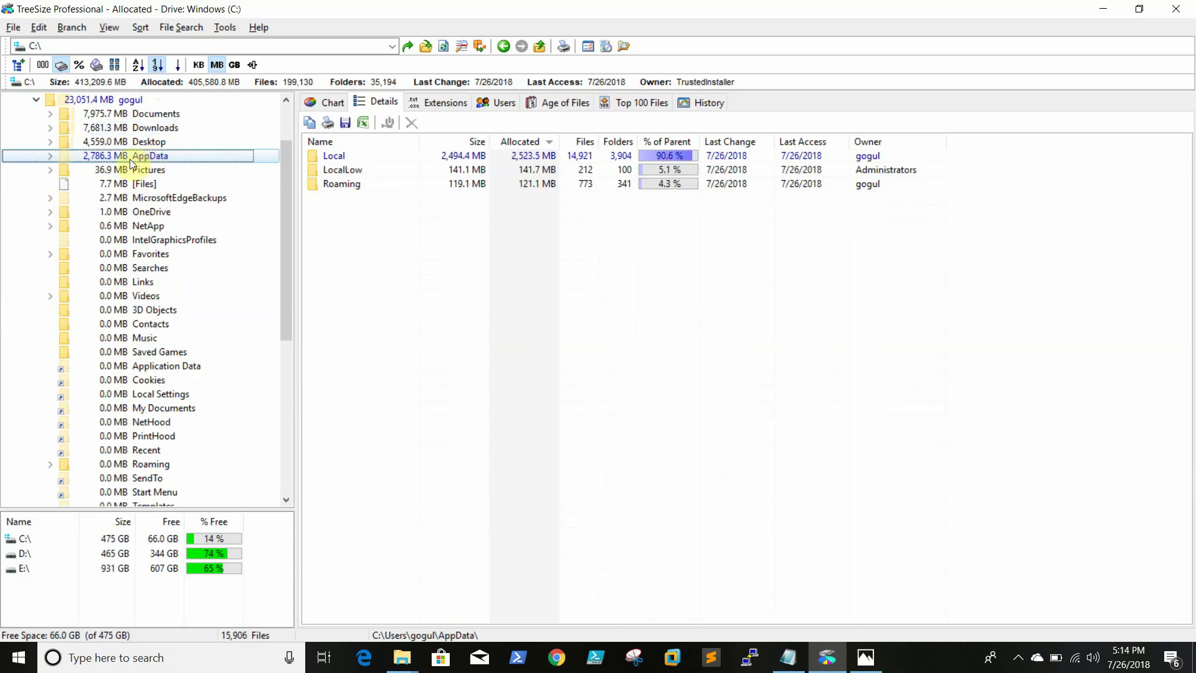
left_click(49, 159)
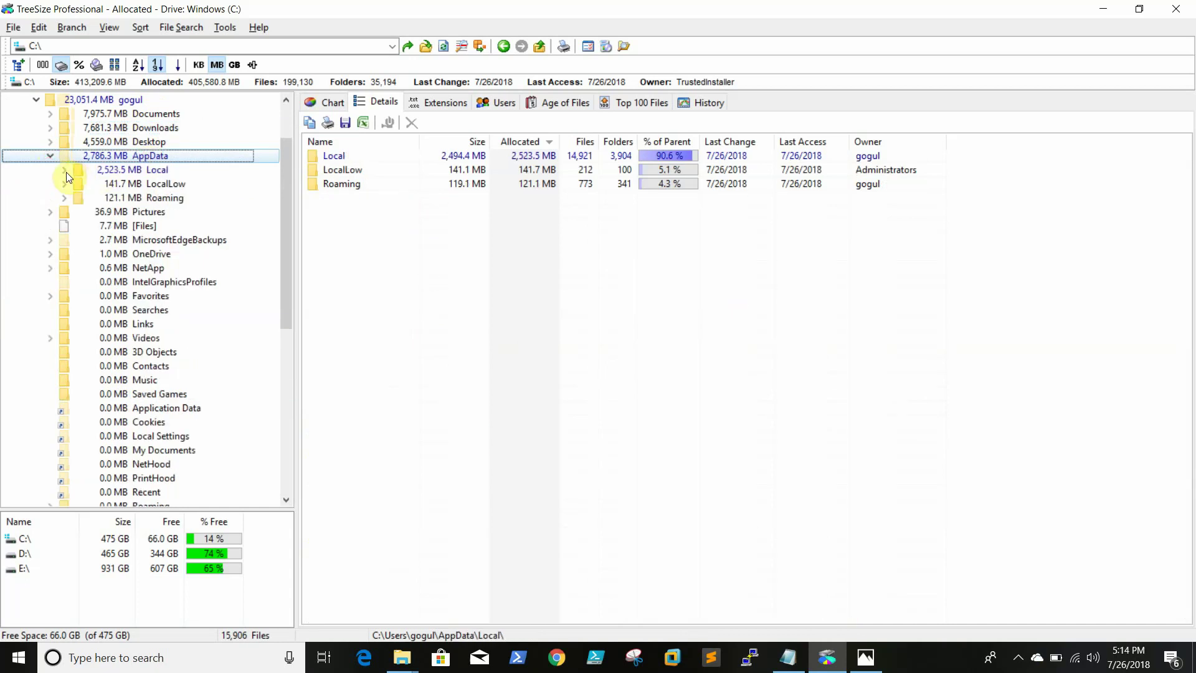
left_click(65, 171)
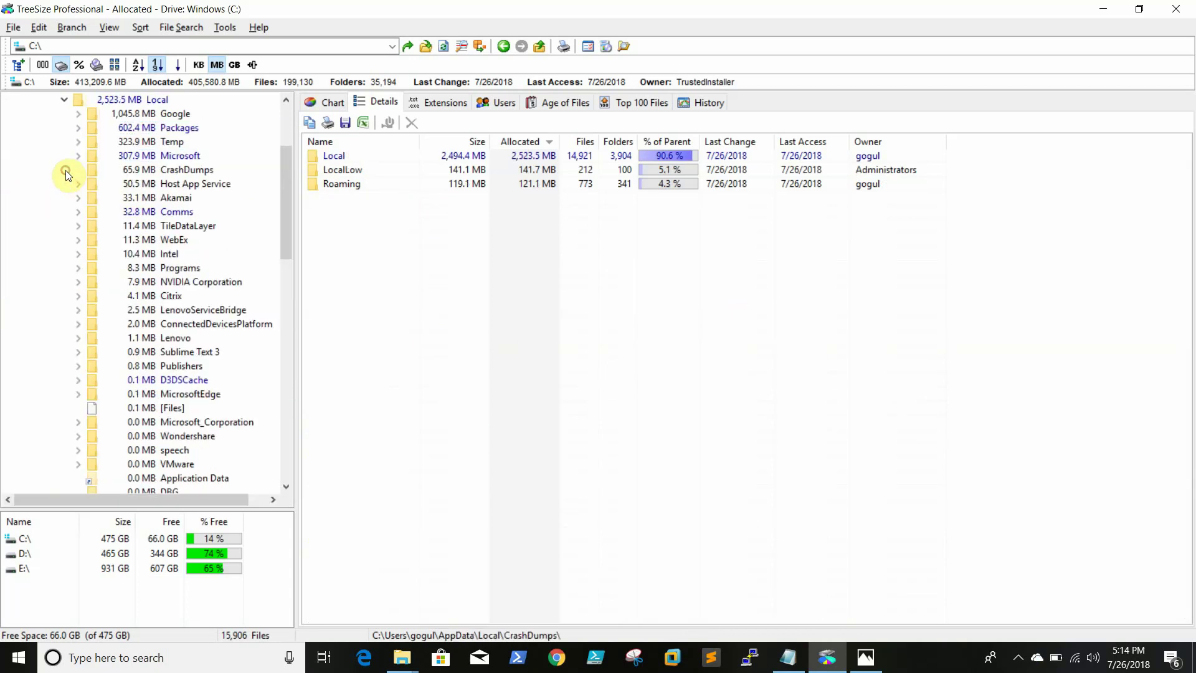
left_click(159, 113)
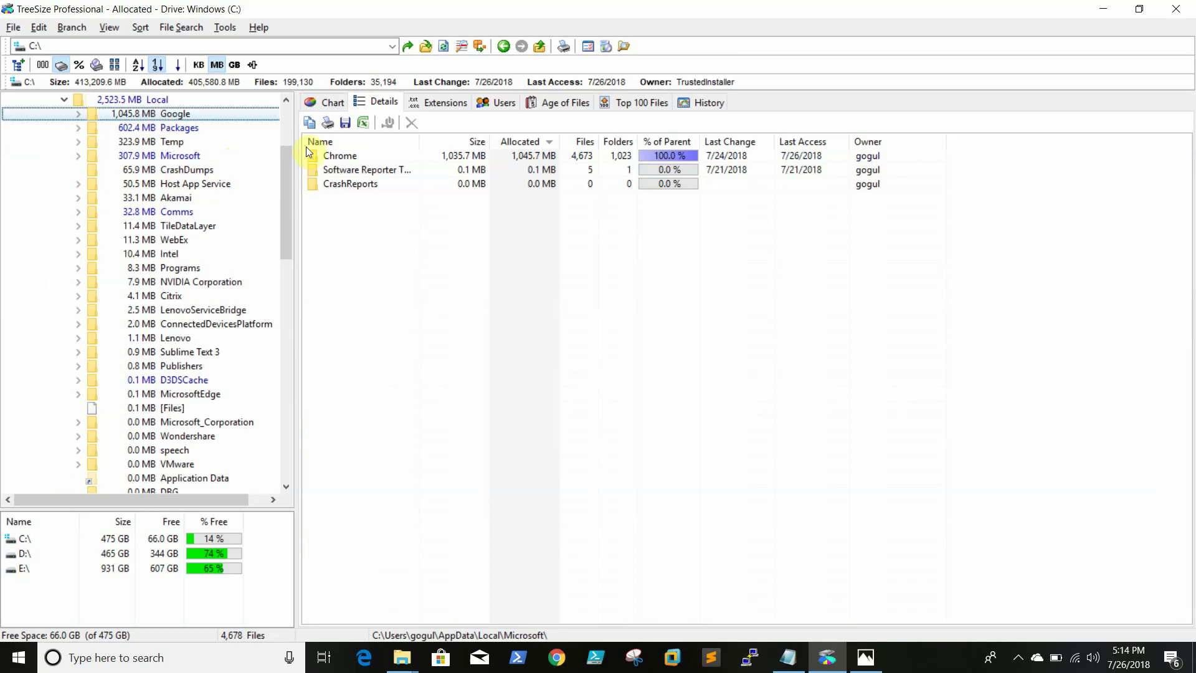
double_click(331, 156)
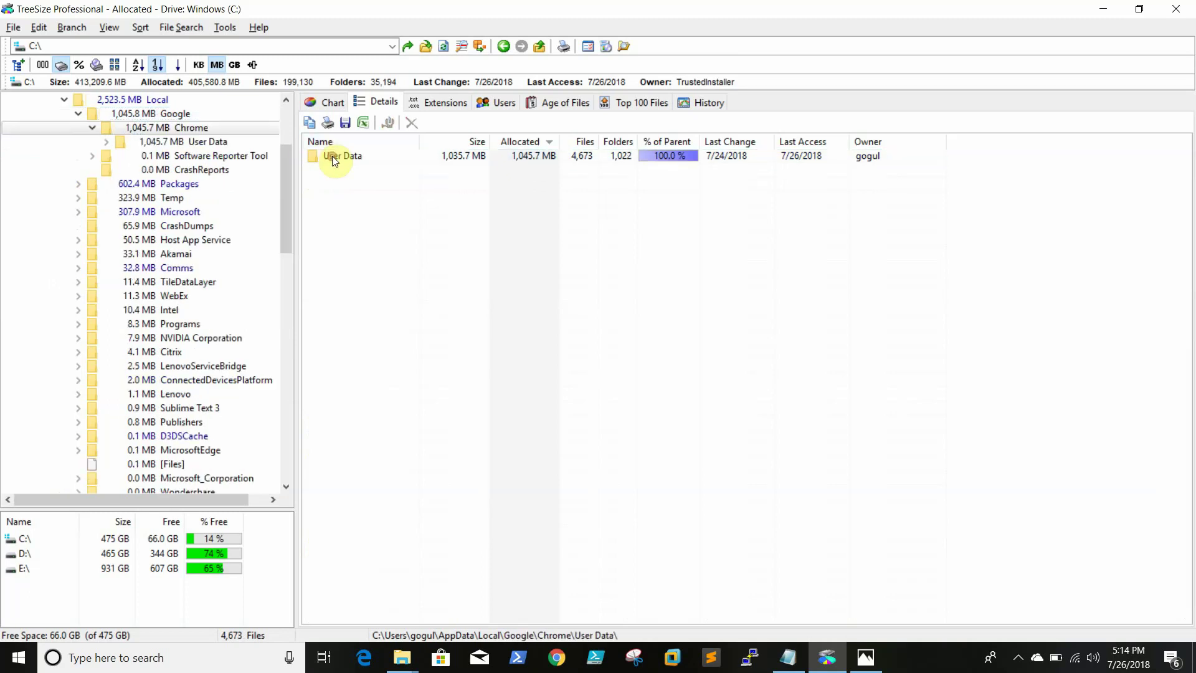
double_click(331, 156)
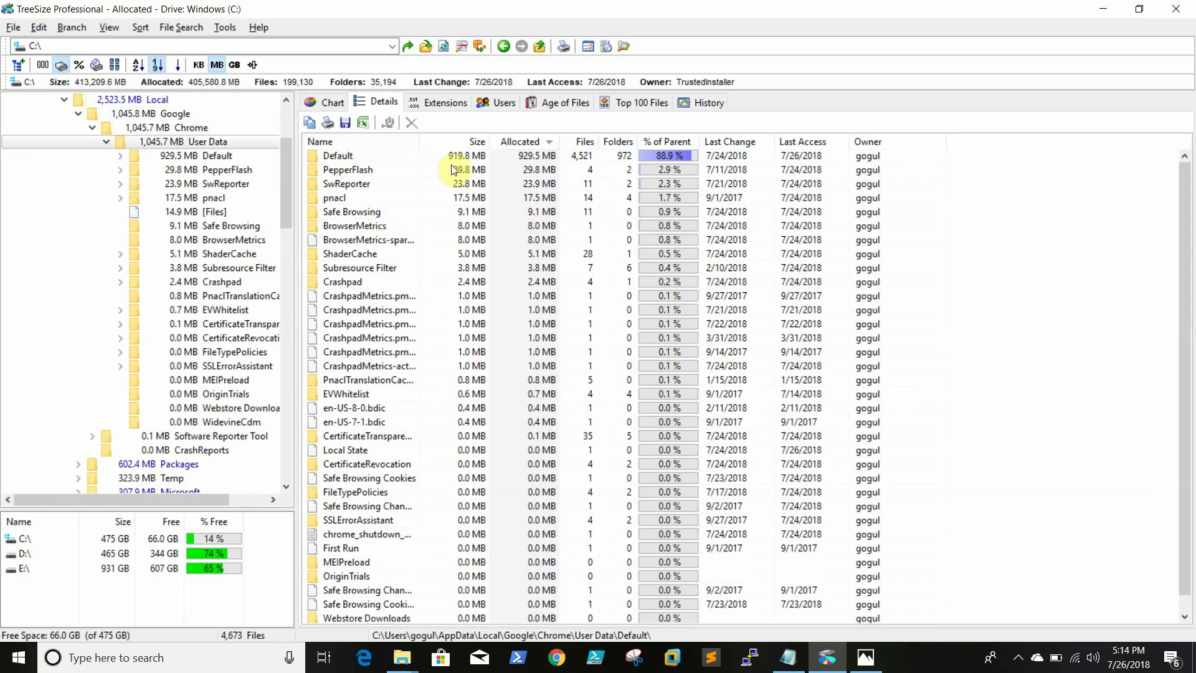
Look through Chrome's User Data contents, open the Default folder and select its Cache folder.
scroll(419, 320, "down", 1)
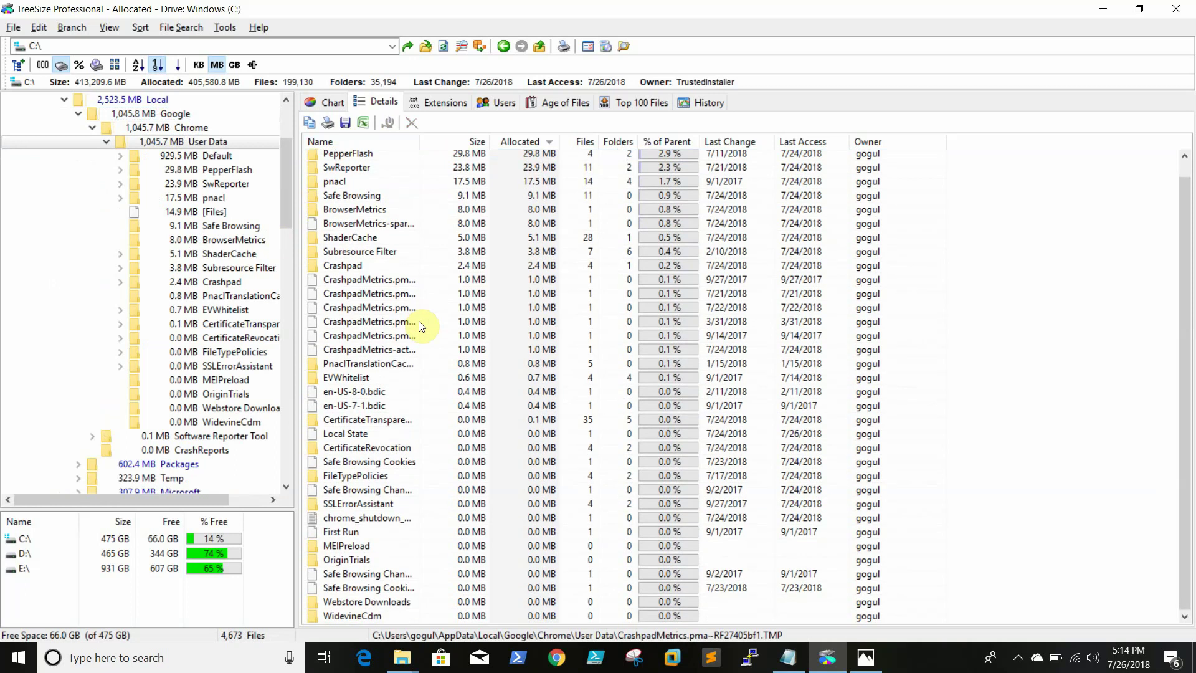
scroll(398, 424, "up", 1)
left_click(374, 157)
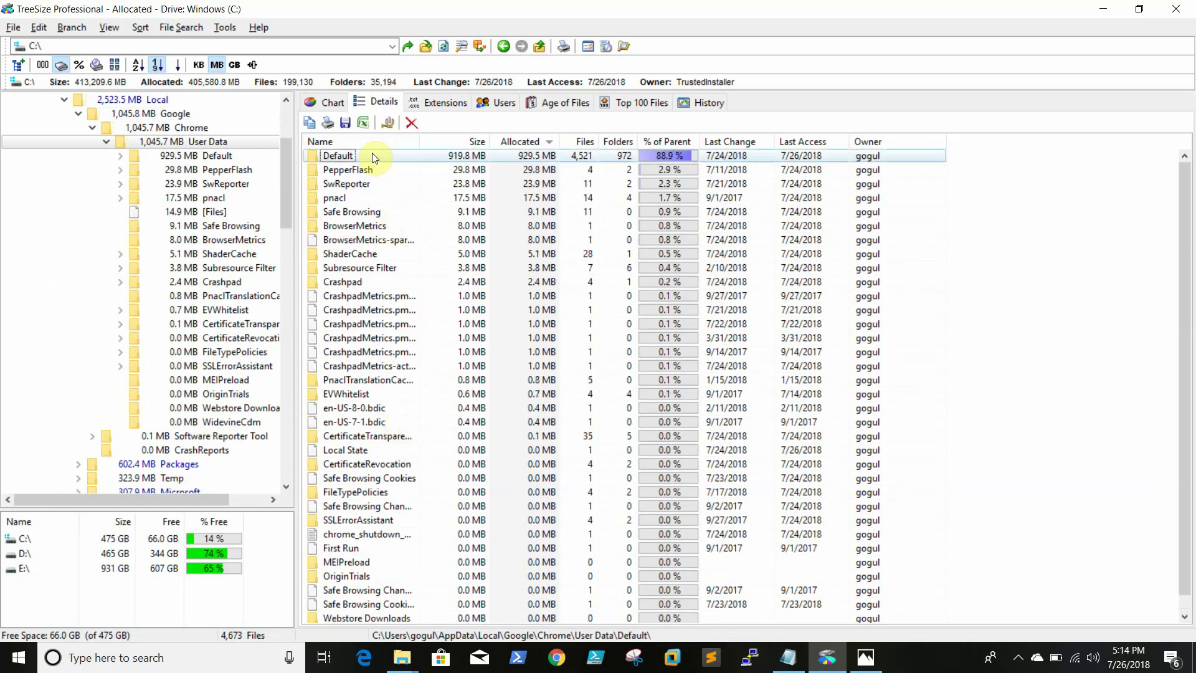
double_click(373, 157)
left_click(360, 155)
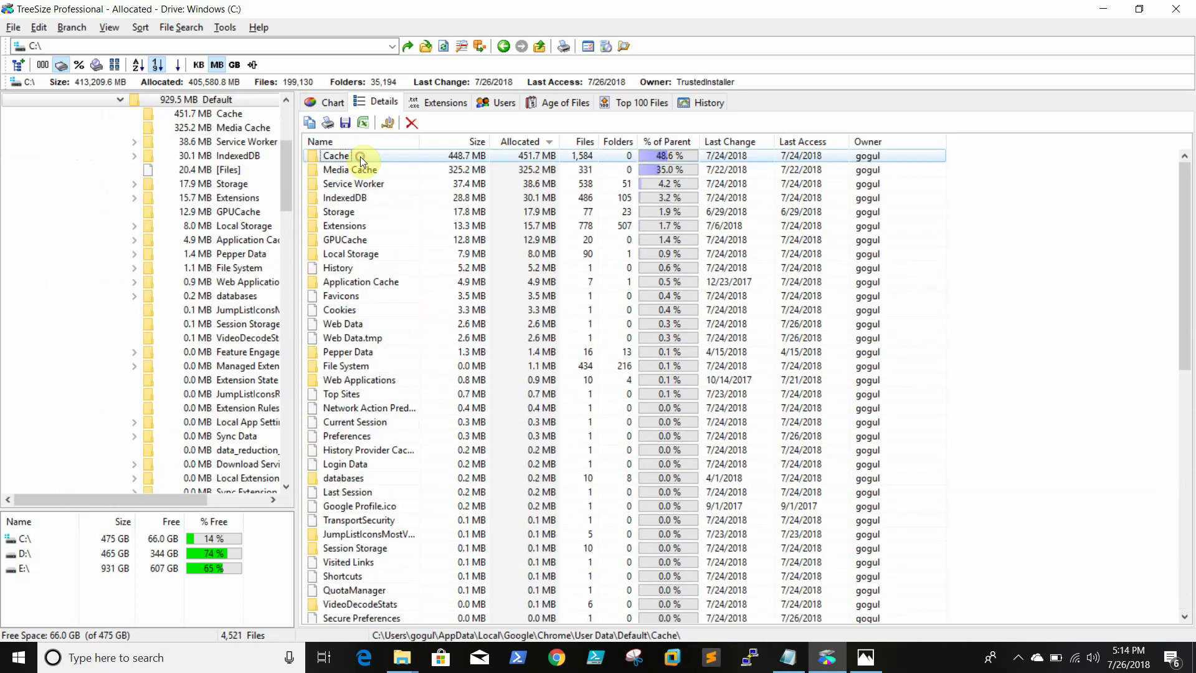
Open the Cache folder in Chrome's Default profile and delete all the files in it.
double_click(320, 157)
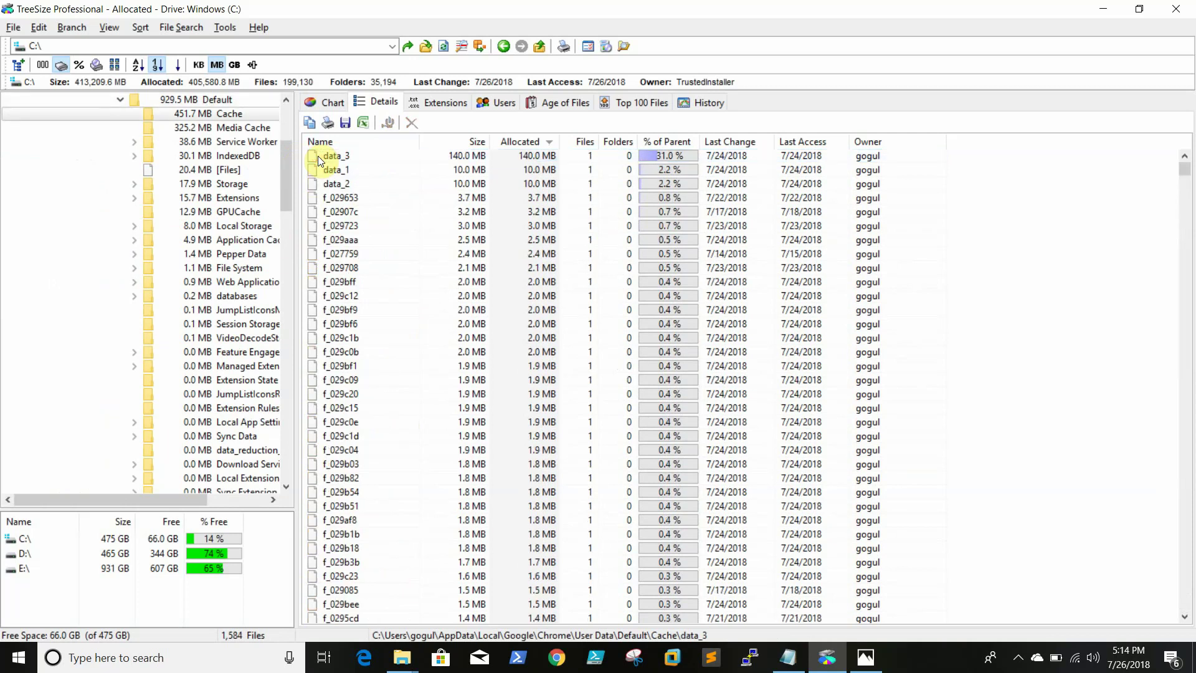
left_click(328, 212)
key("ctrl+a")
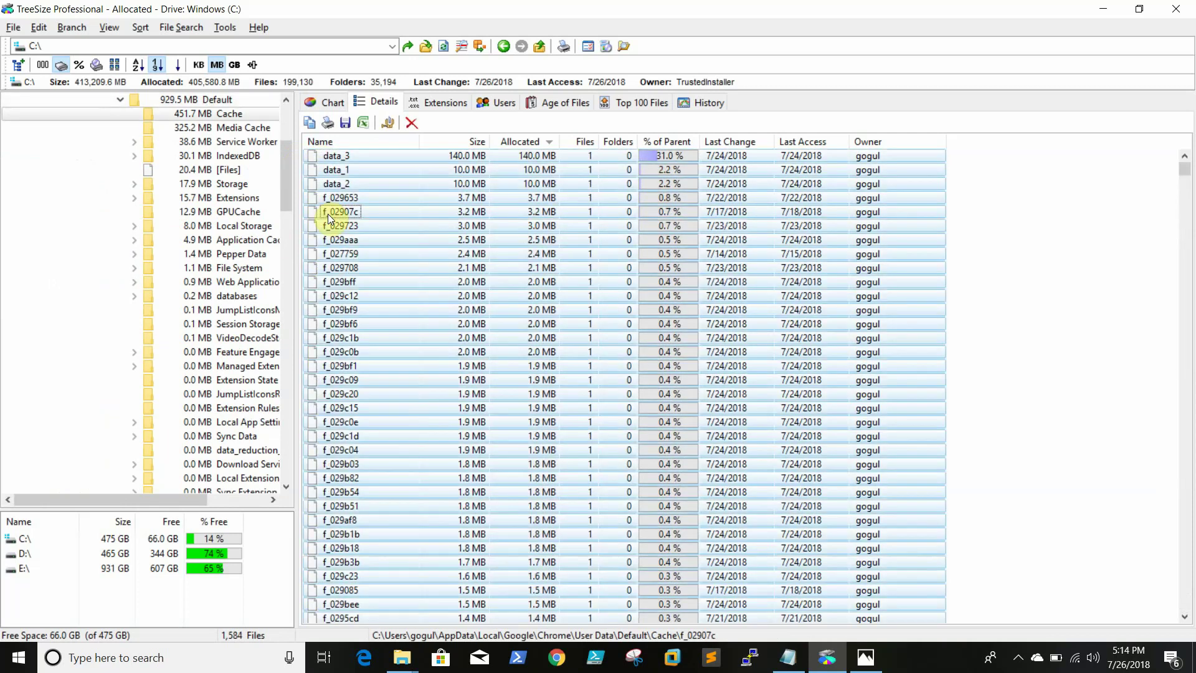
left_click(412, 122)
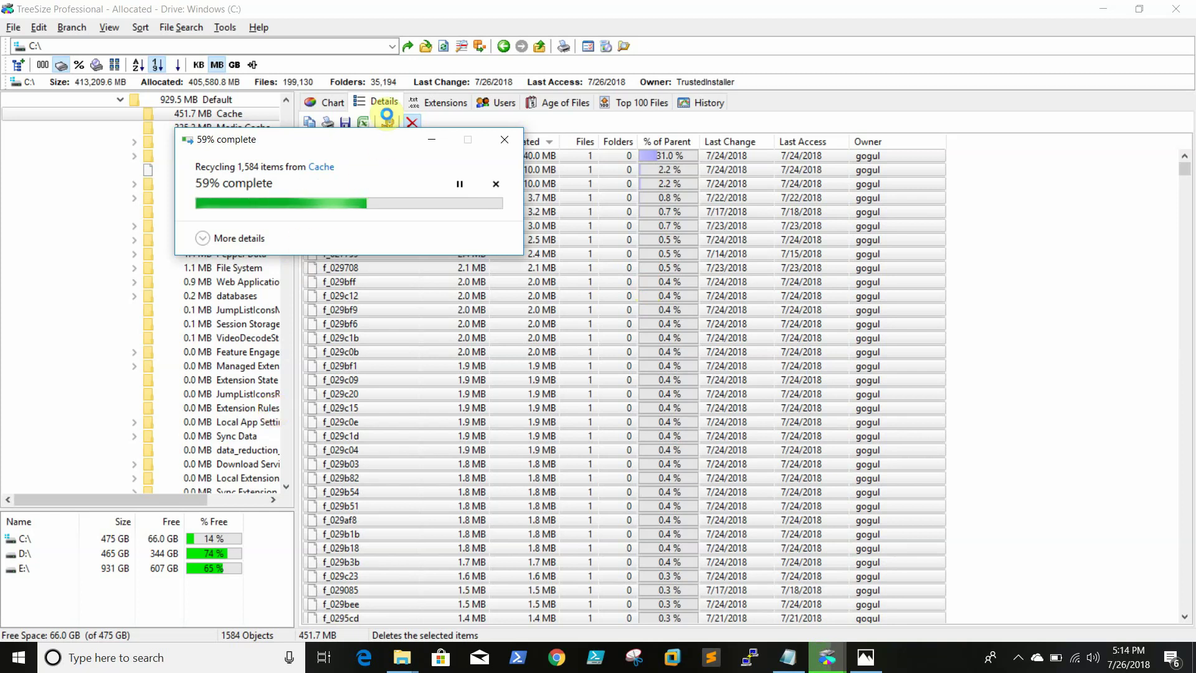
left_click_drag(332, 154, 610, 217)
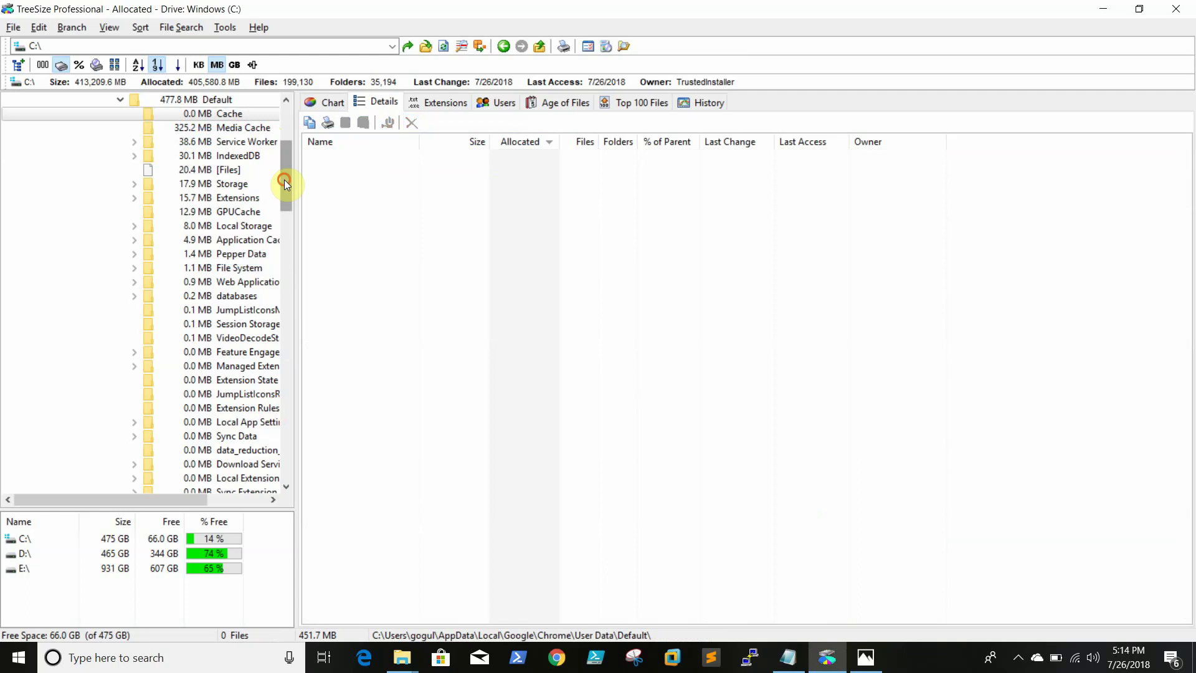
Collapse the Local, AppData and user profile folders in the folder tree.
left_click_drag(284, 179, 293, 112)
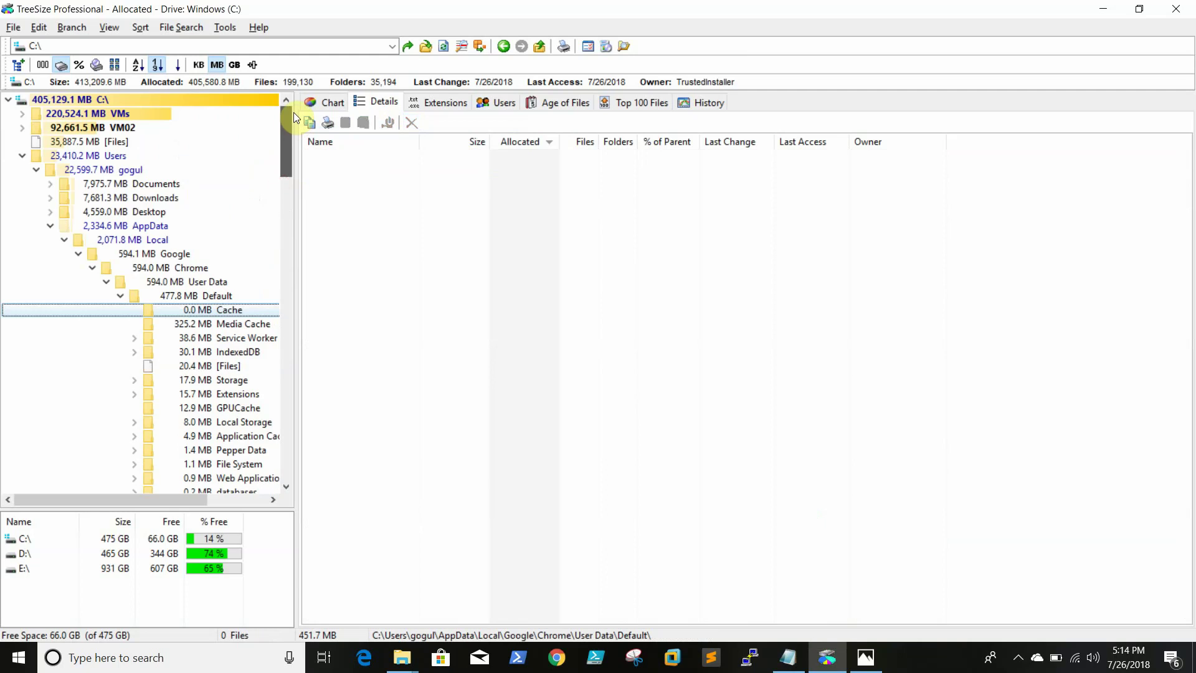
left_click(62, 240)
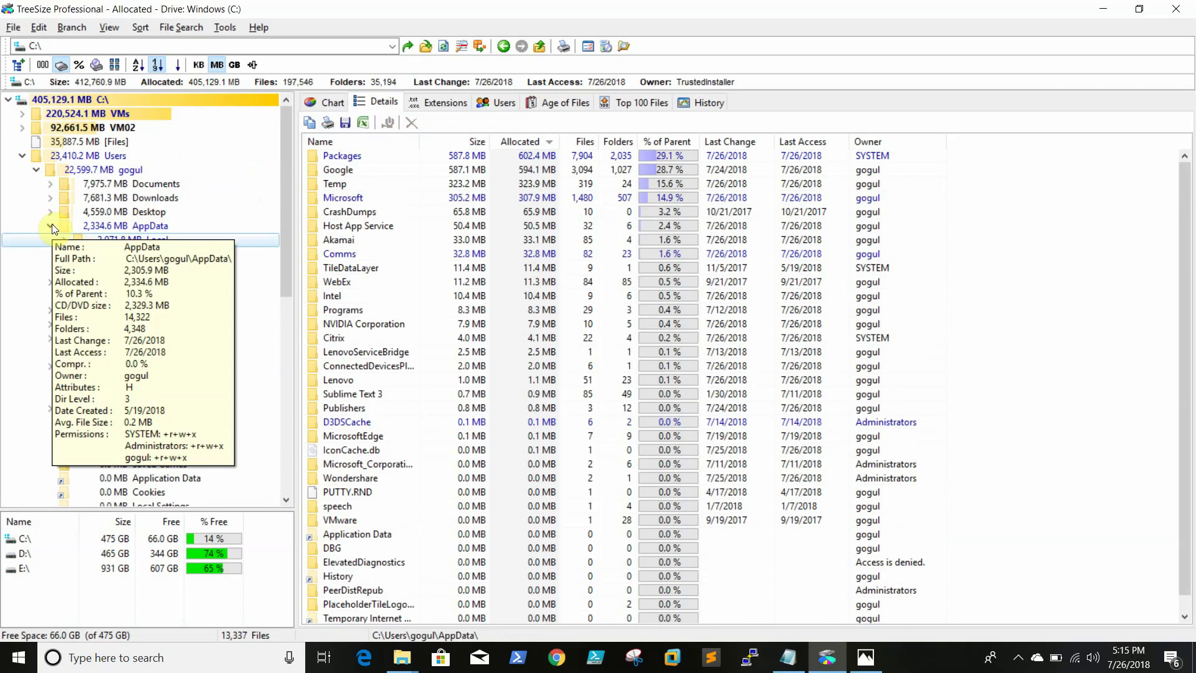
left_click(50, 225)
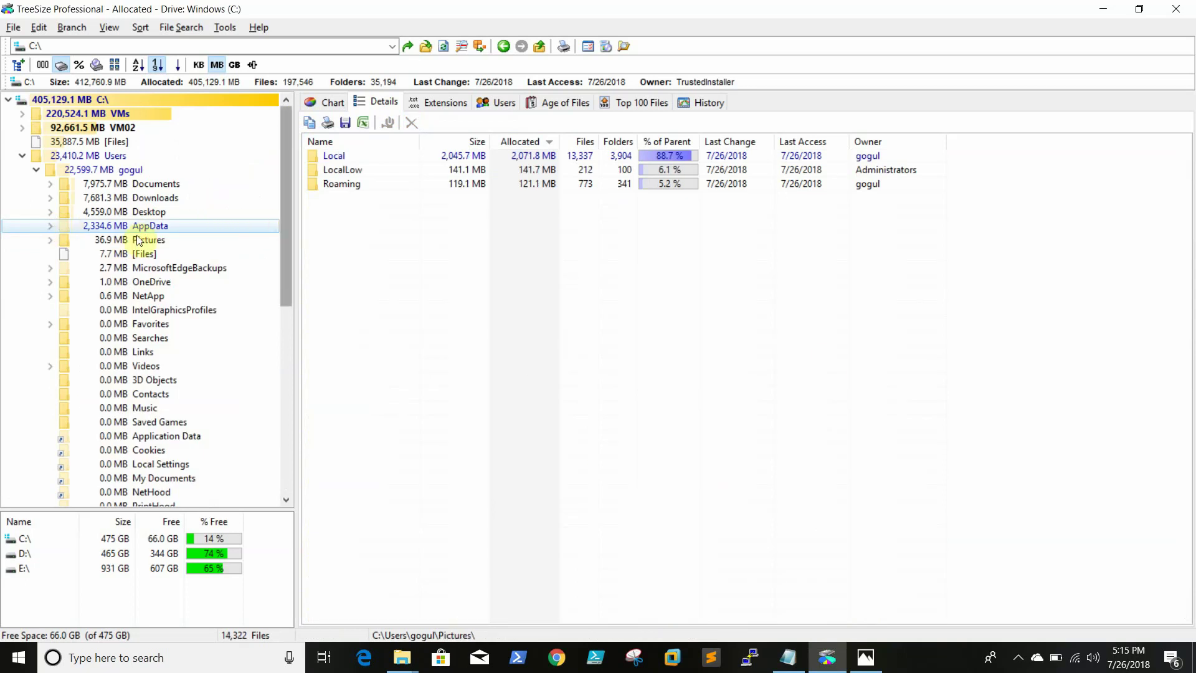
left_click(36, 170)
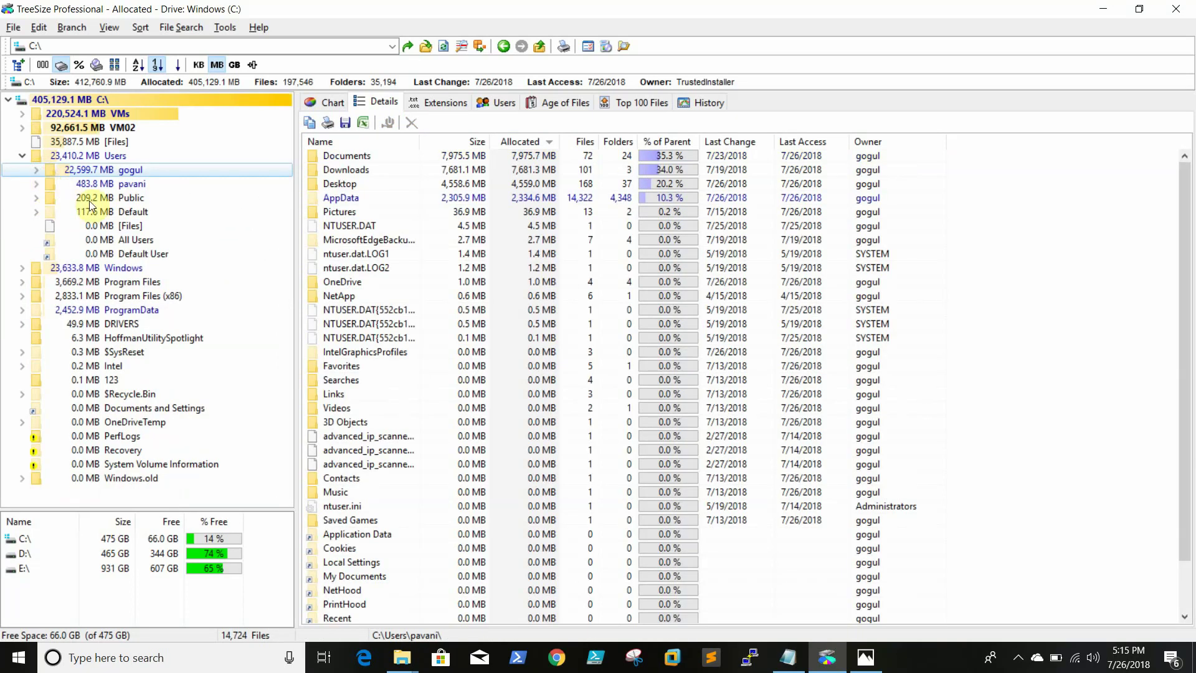
Drill down through ProgramData\Microsoft\Windows to list the contents of the WER folder.
left_click(103, 316)
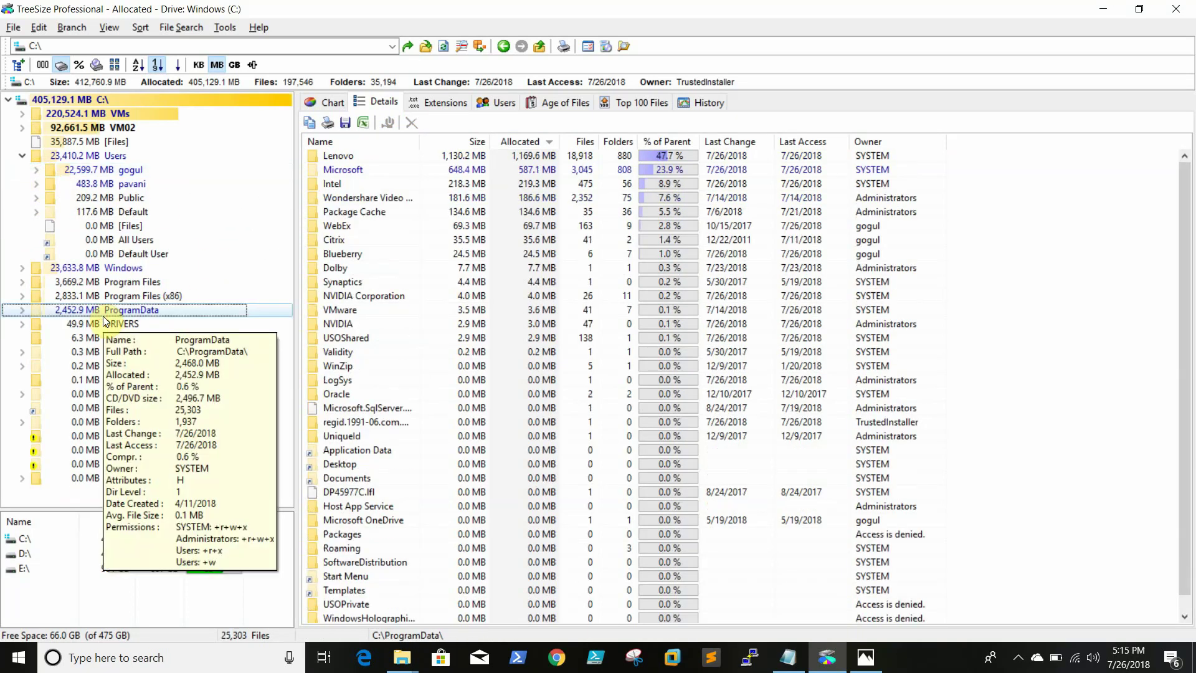
double_click(352, 171)
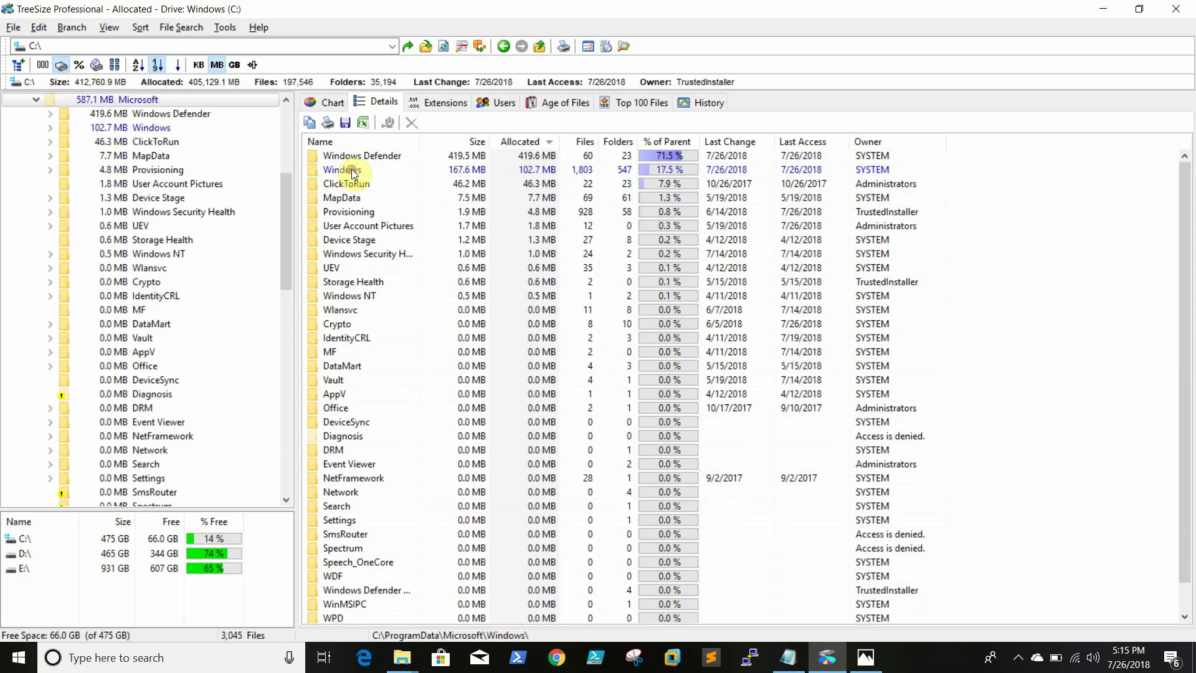
double_click(357, 170)
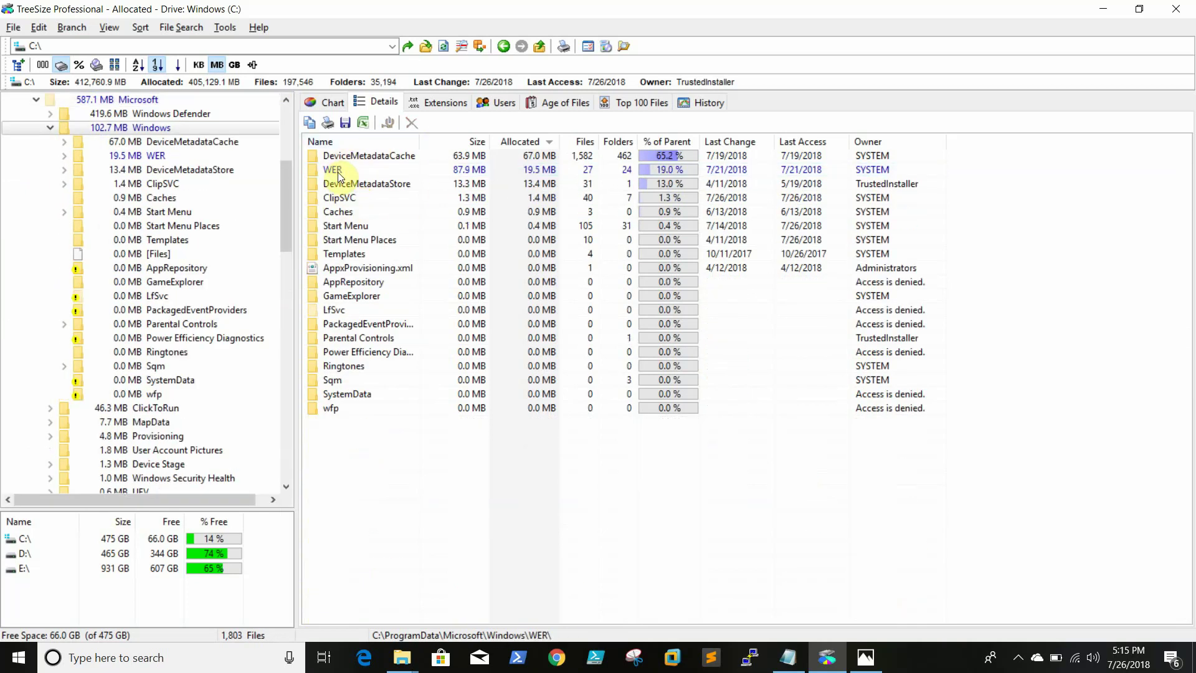
double_click(337, 172)
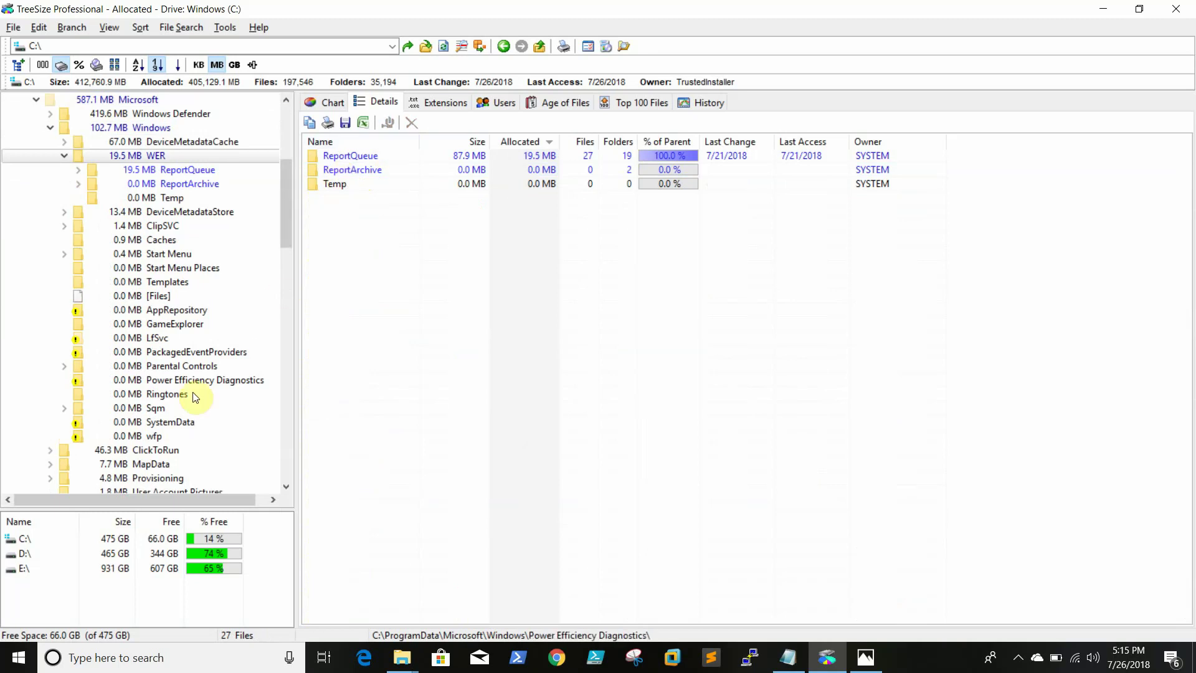
scroll(282, 222, "up", 2)
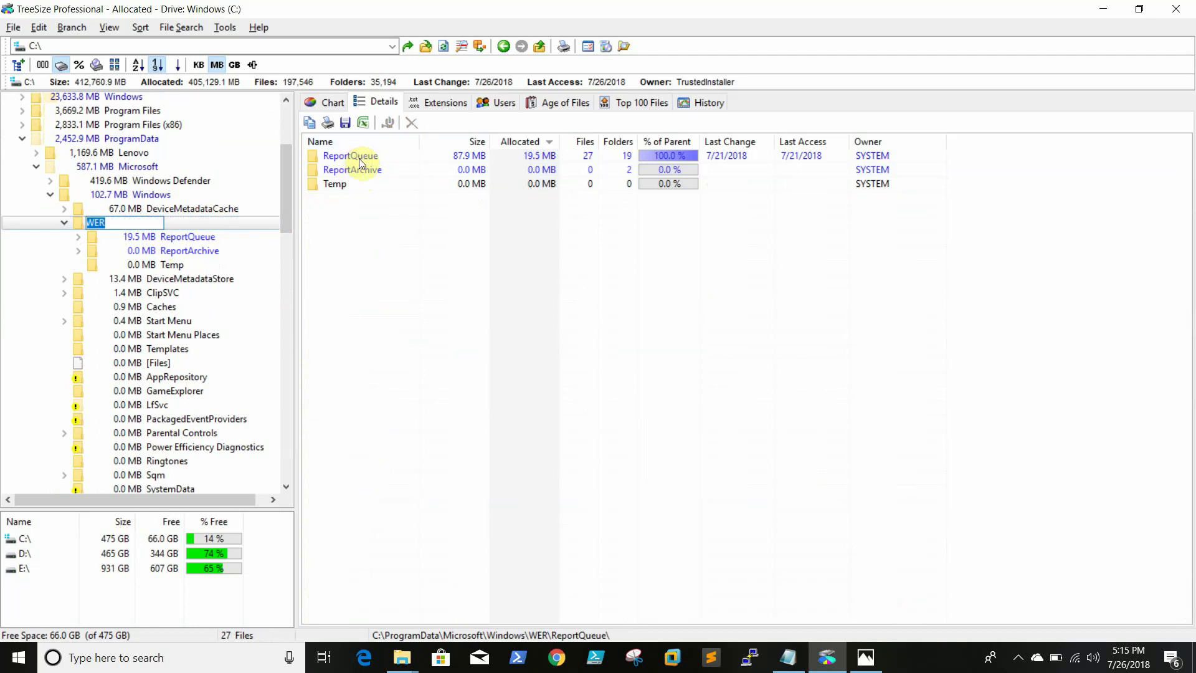
left_click(405, 262)
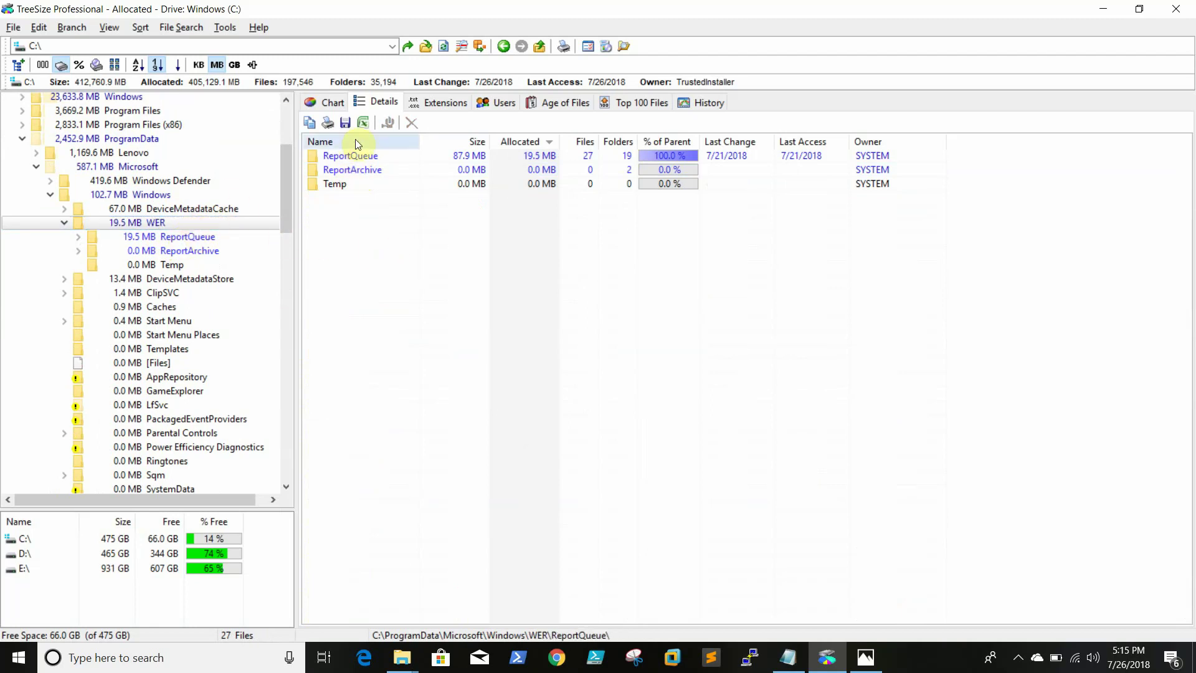
Open WER's ReportQueue folder and delete everything in it, granting administrator permission for all current items.
double_click(366, 158)
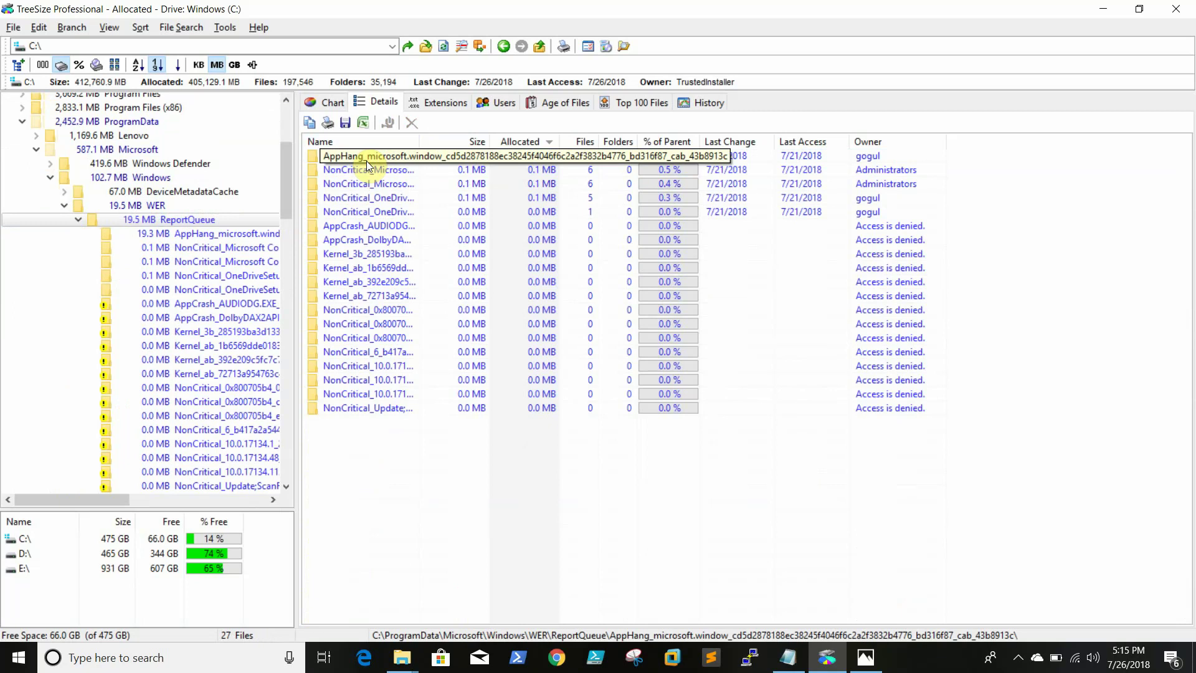
left_click(376, 199)
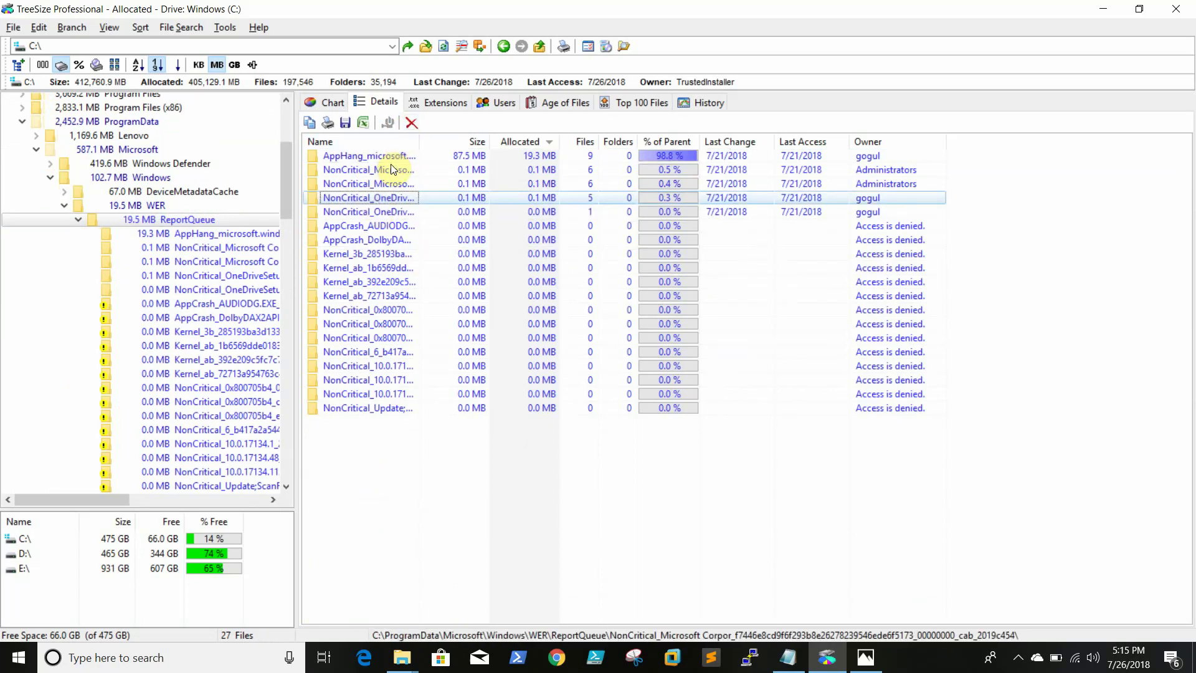
left_click(391, 164)
key("ctrl+a")
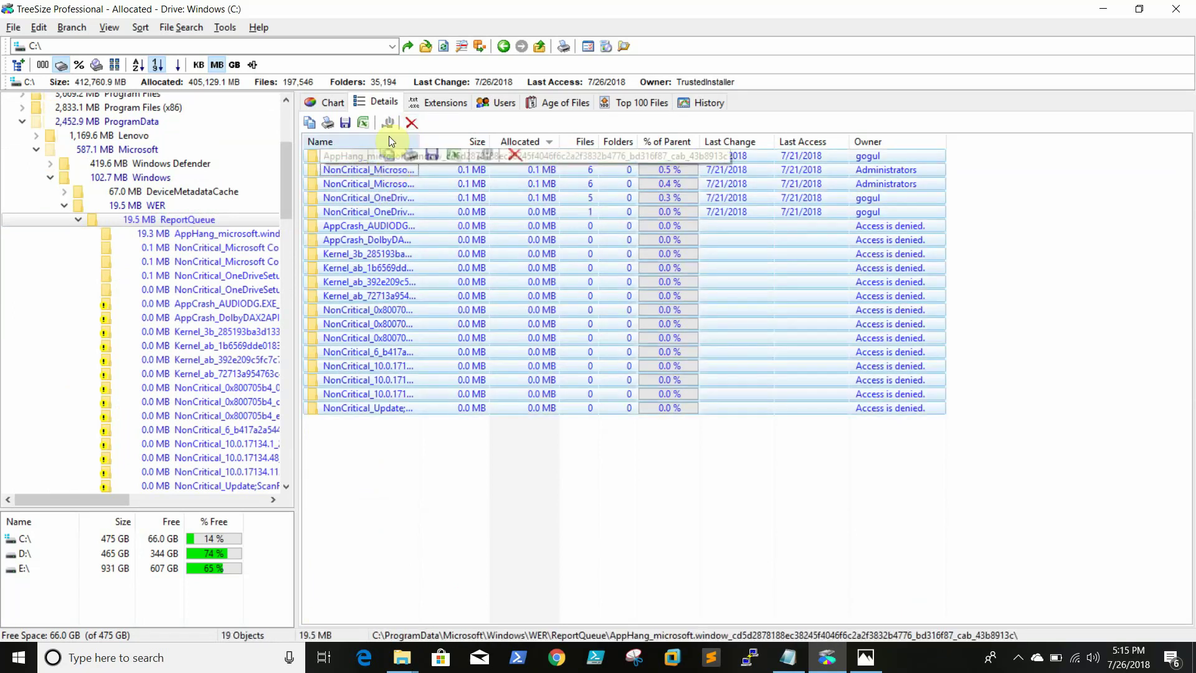
left_click(410, 123)
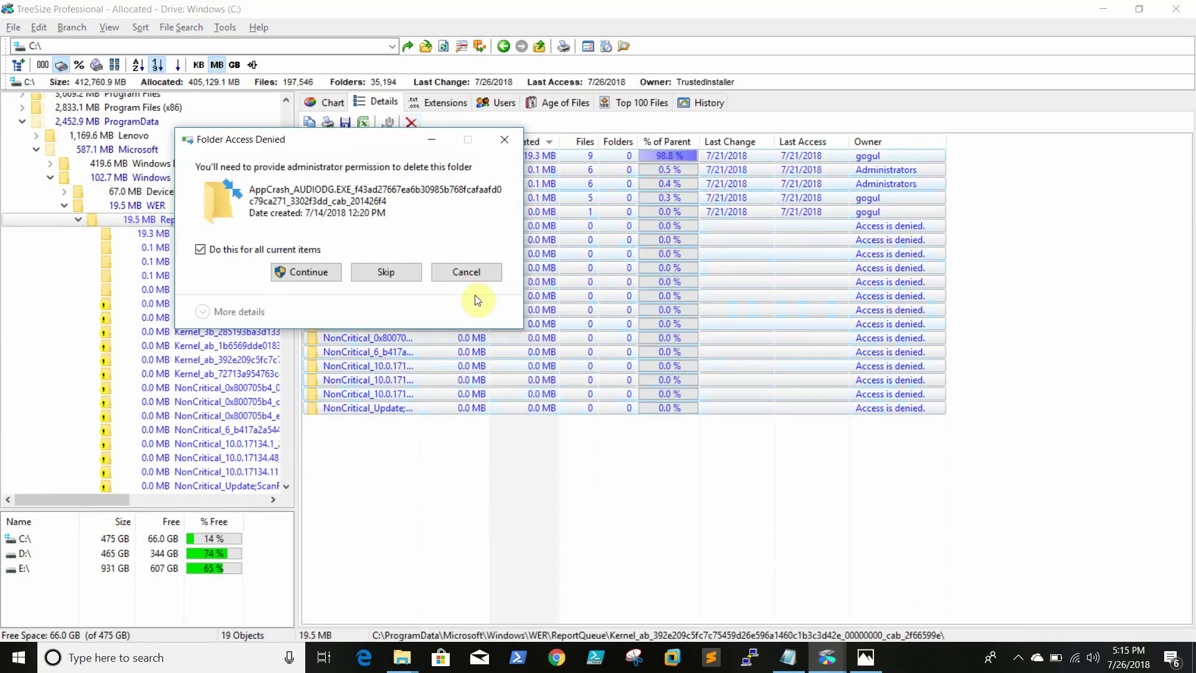
left_click(323, 272)
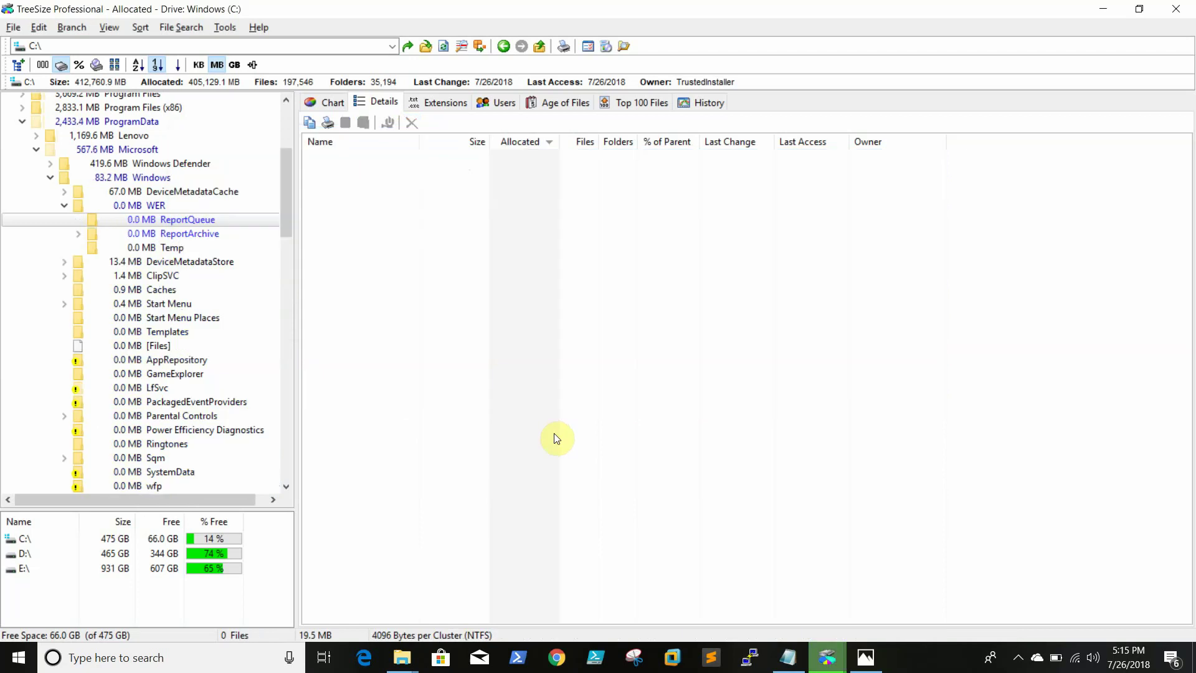
Delete both NonCritical report folders in WER's ReportArchive folder, granting administrator permission for all current items.
left_click(195, 234)
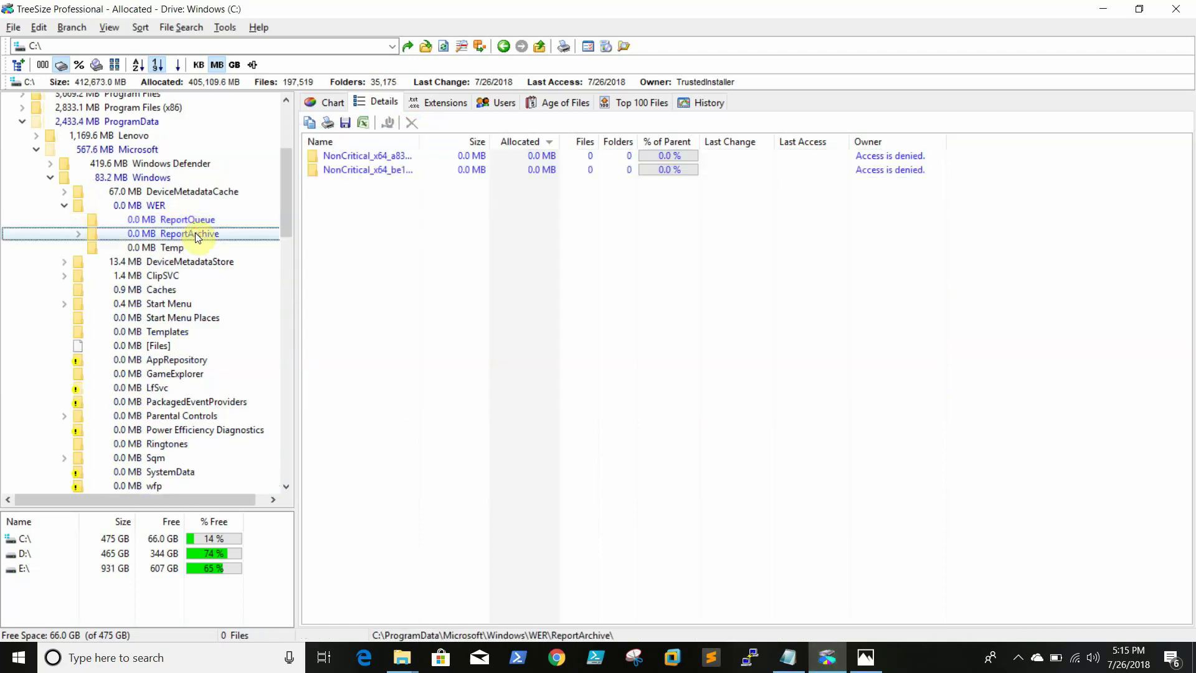
left_click(361, 143)
left_click(365, 155)
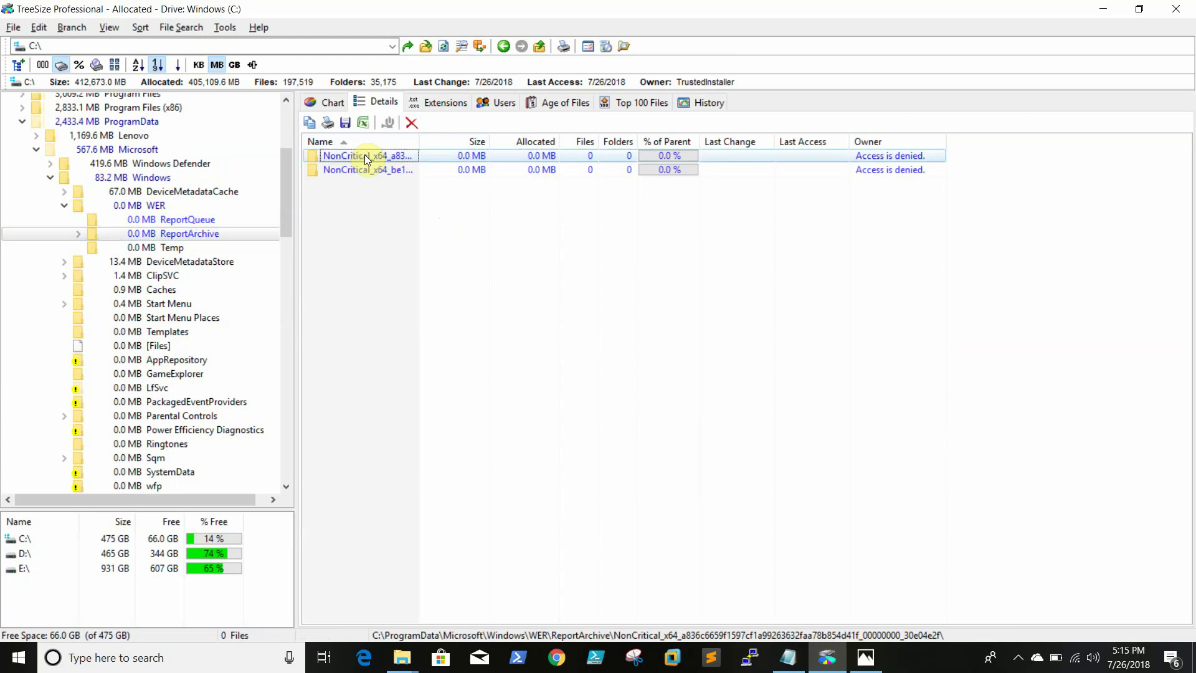
key("ctrl+a")
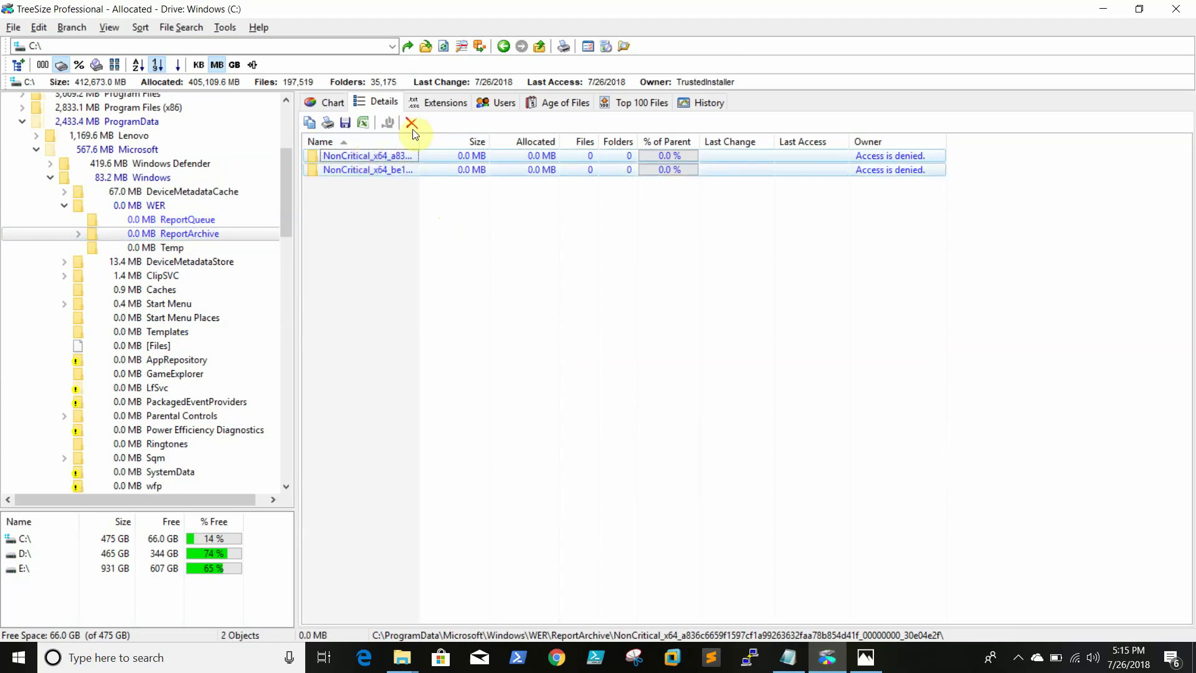
left_click(413, 123)
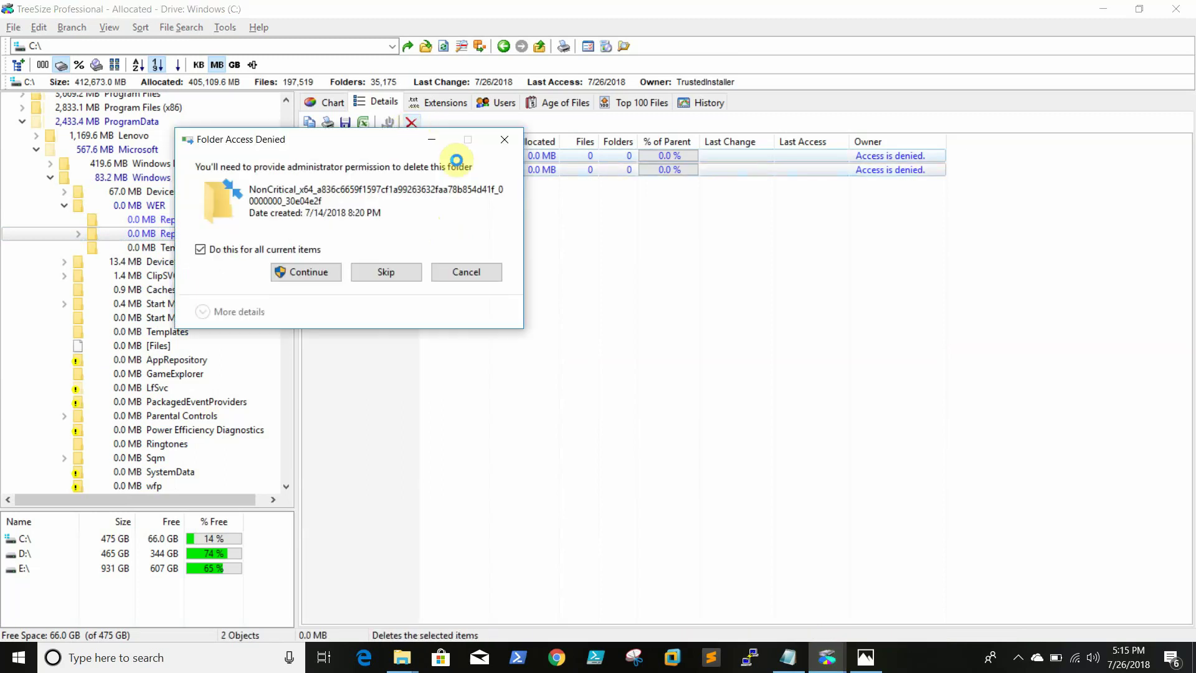
left_click(377, 272)
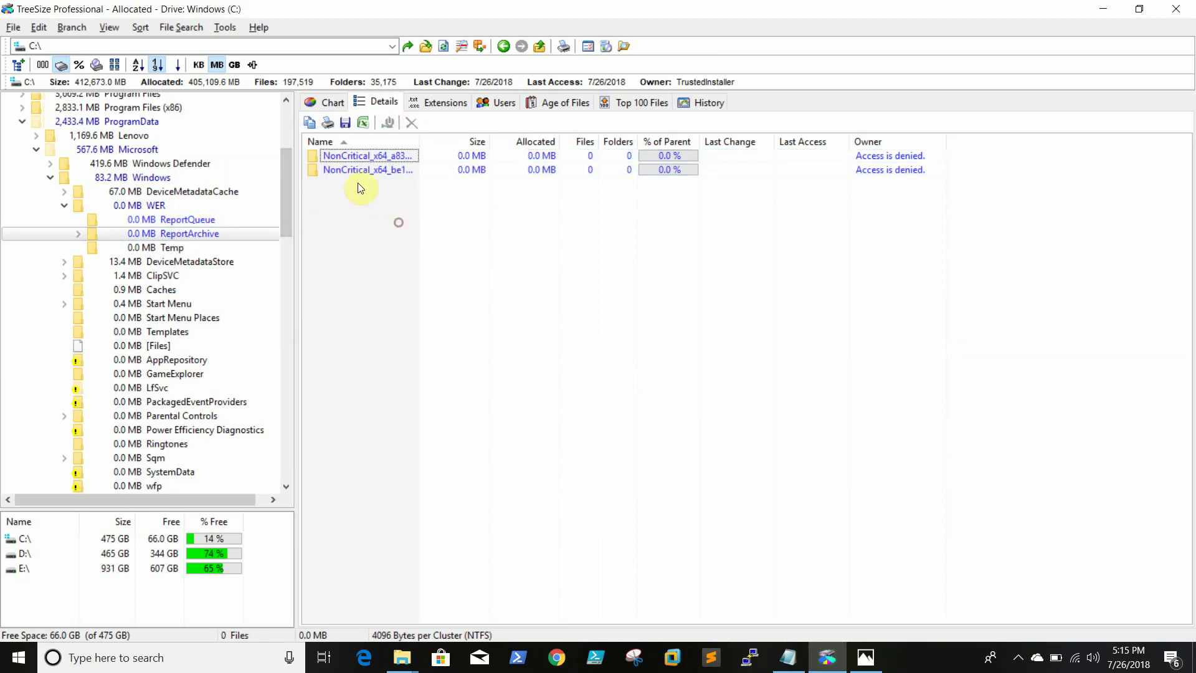
key("ctrl+a")
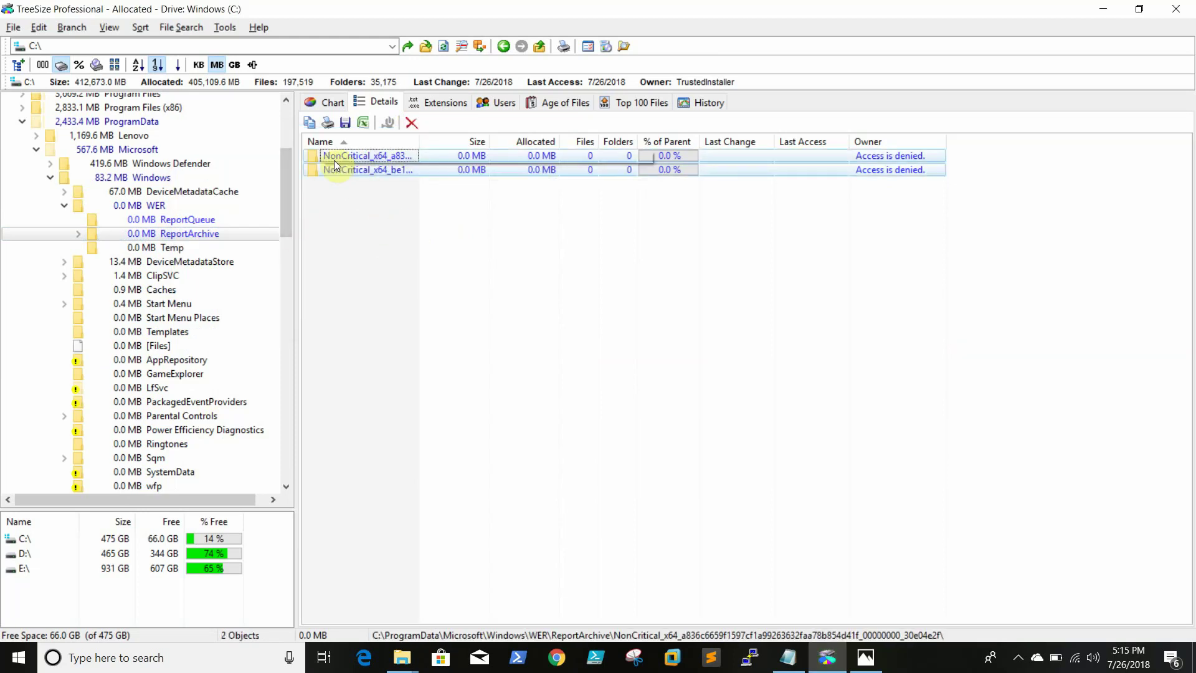
left_click(410, 124)
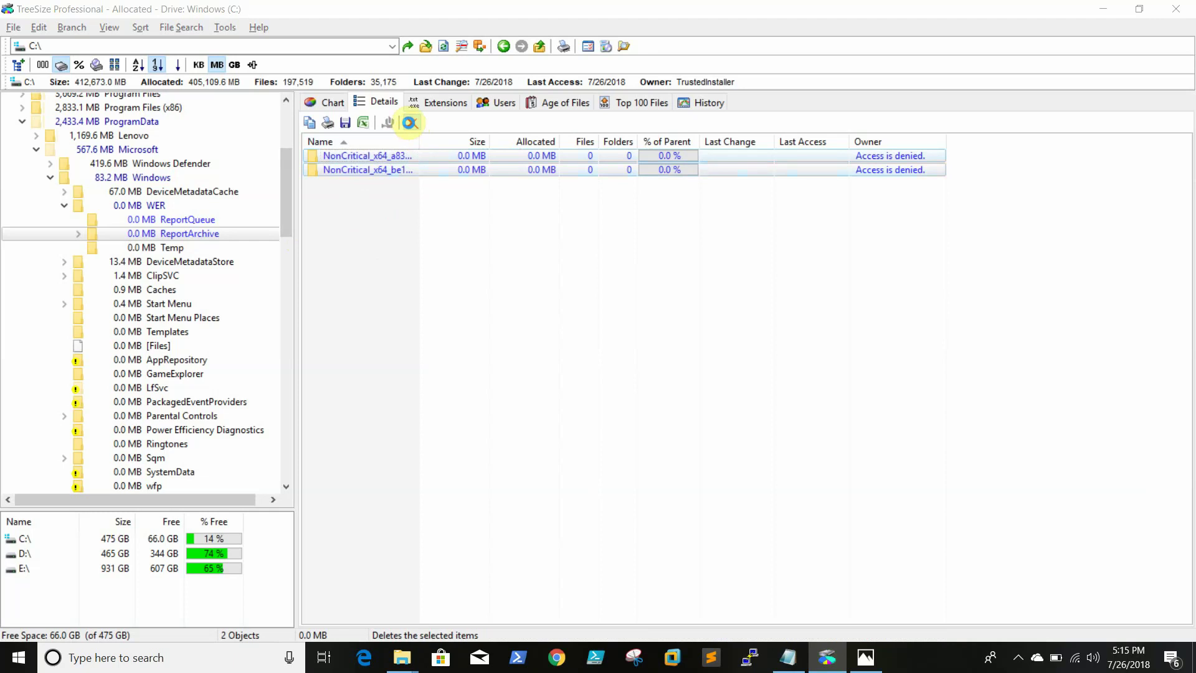
left_click(305, 272)
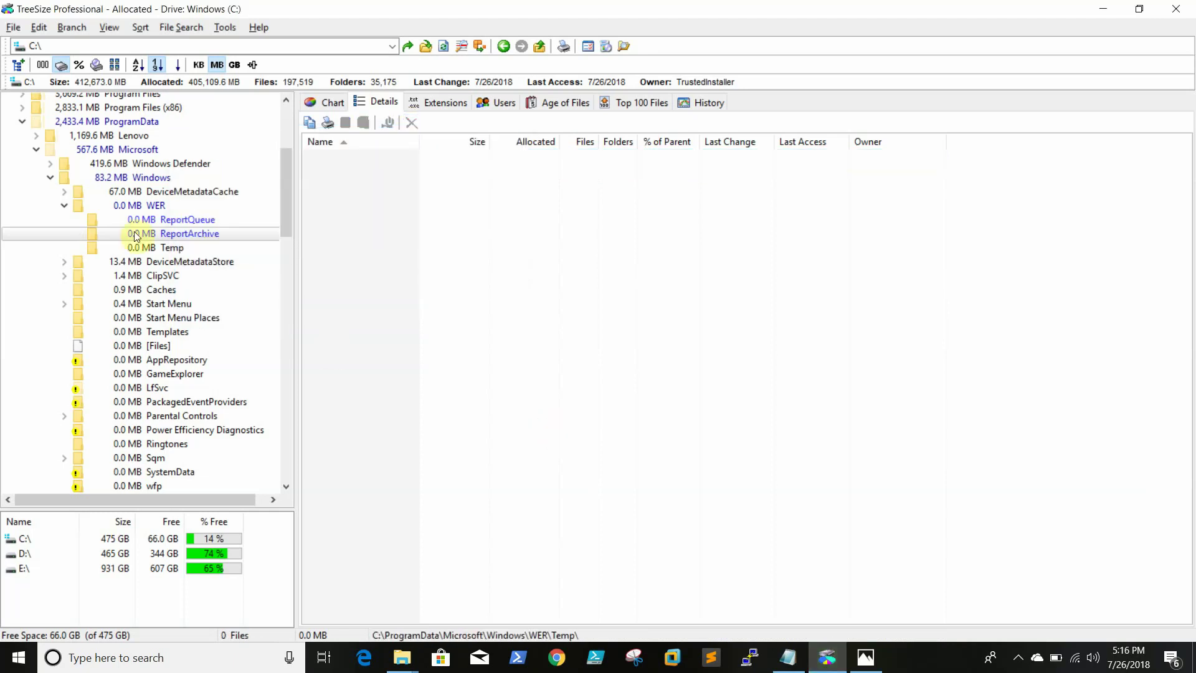
Check the WER folder's remaining contents and collapse the WER, Windows, Users and ProgramData branches of the folder tree.
left_click(64, 206)
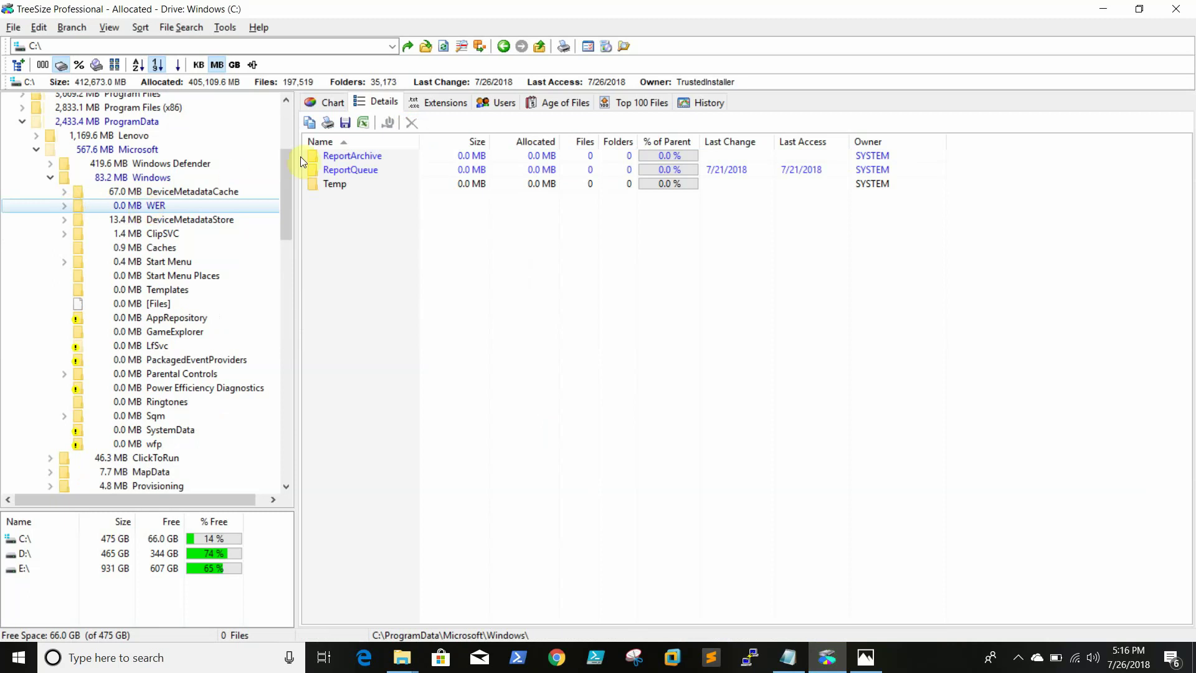
left_click(361, 159)
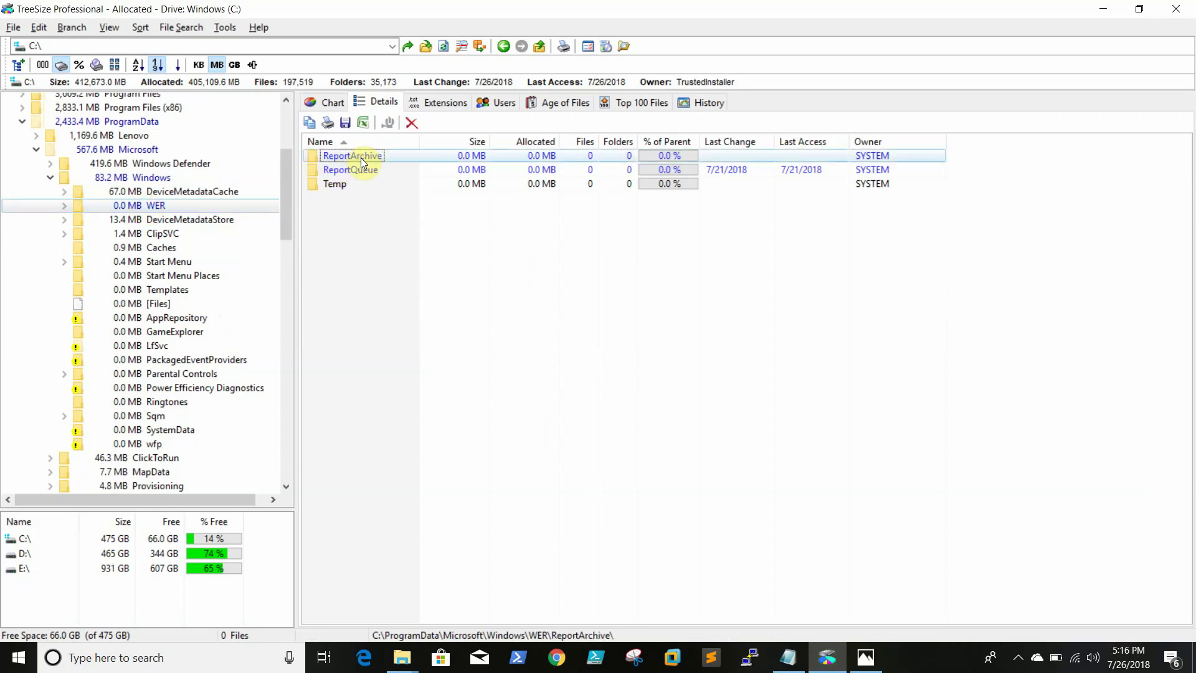
left_click(48, 178)
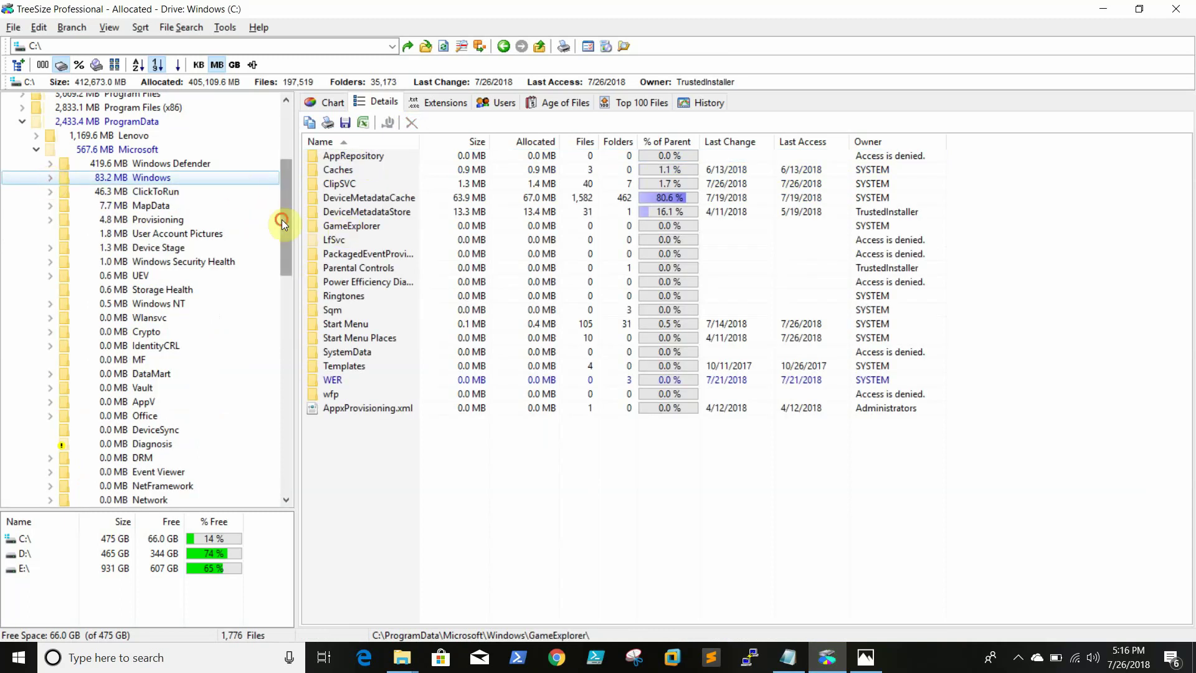
left_click_drag(281, 219, 281, 163)
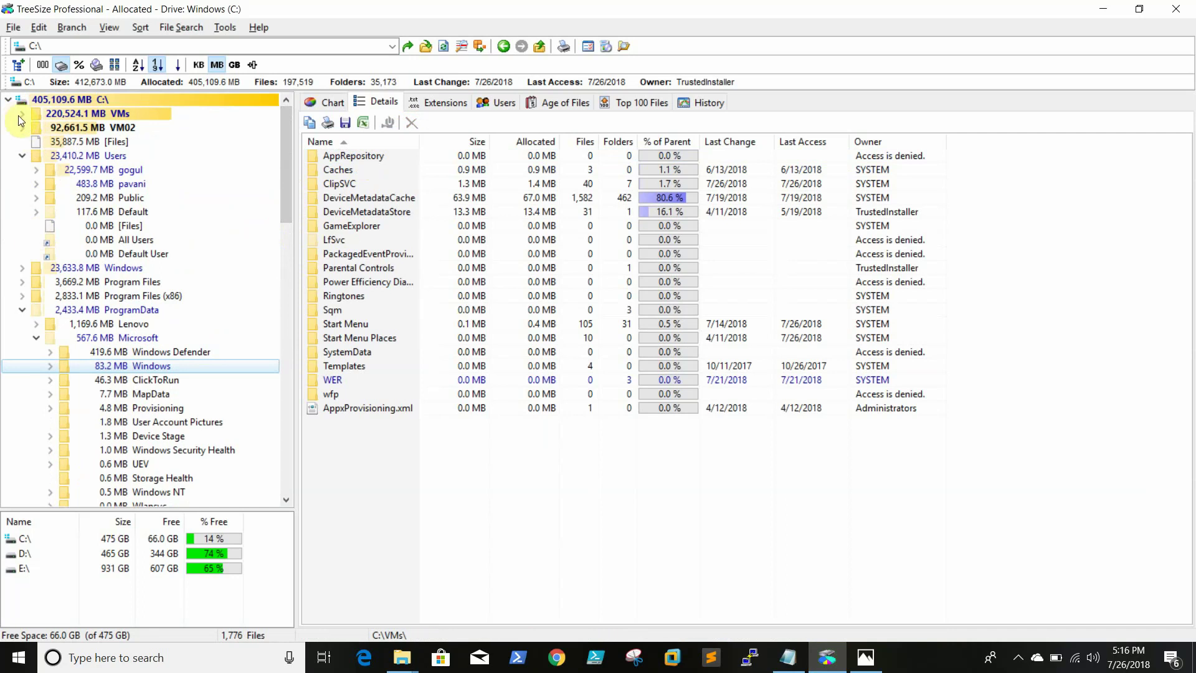
left_click(22, 156)
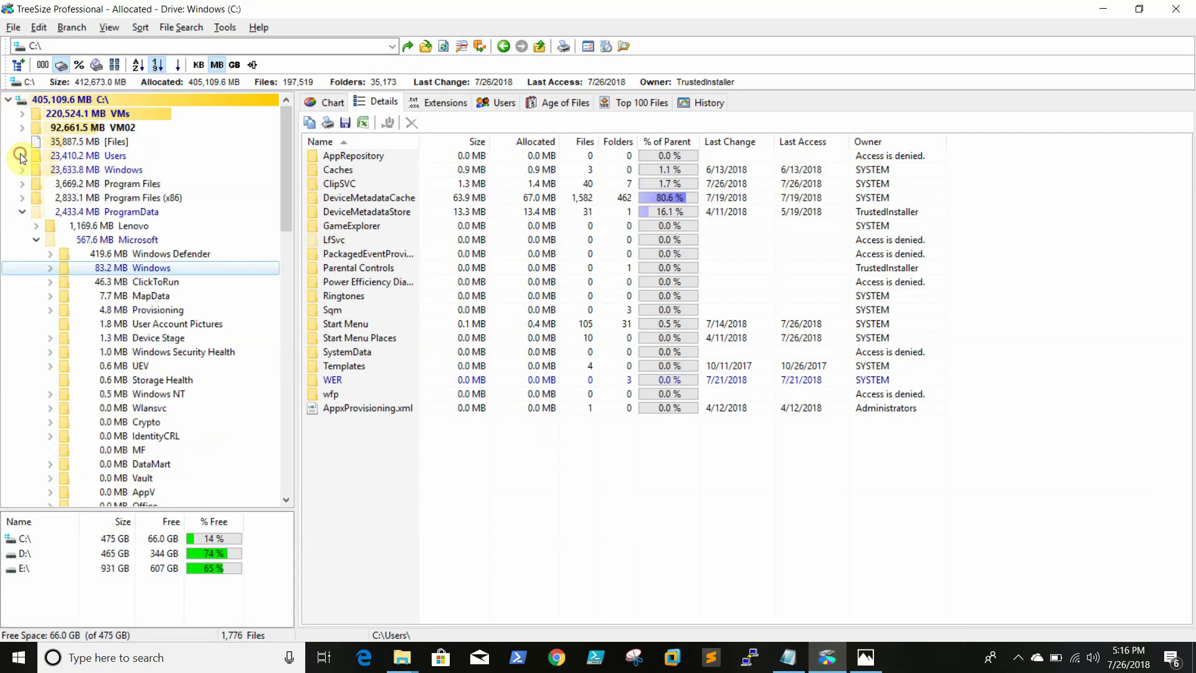
left_click(22, 211)
Expand the C:\Windows folder in the folder tree and list the contents of its Installer subfolder.
left_click(120, 170)
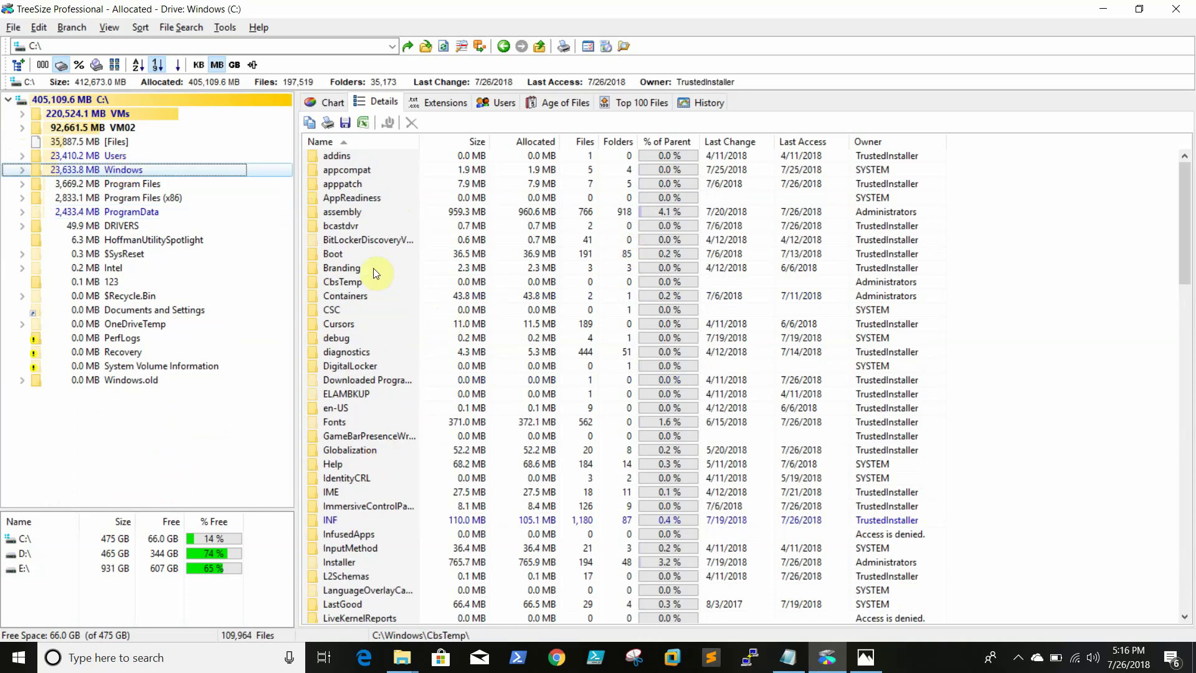
left_click(20, 170)
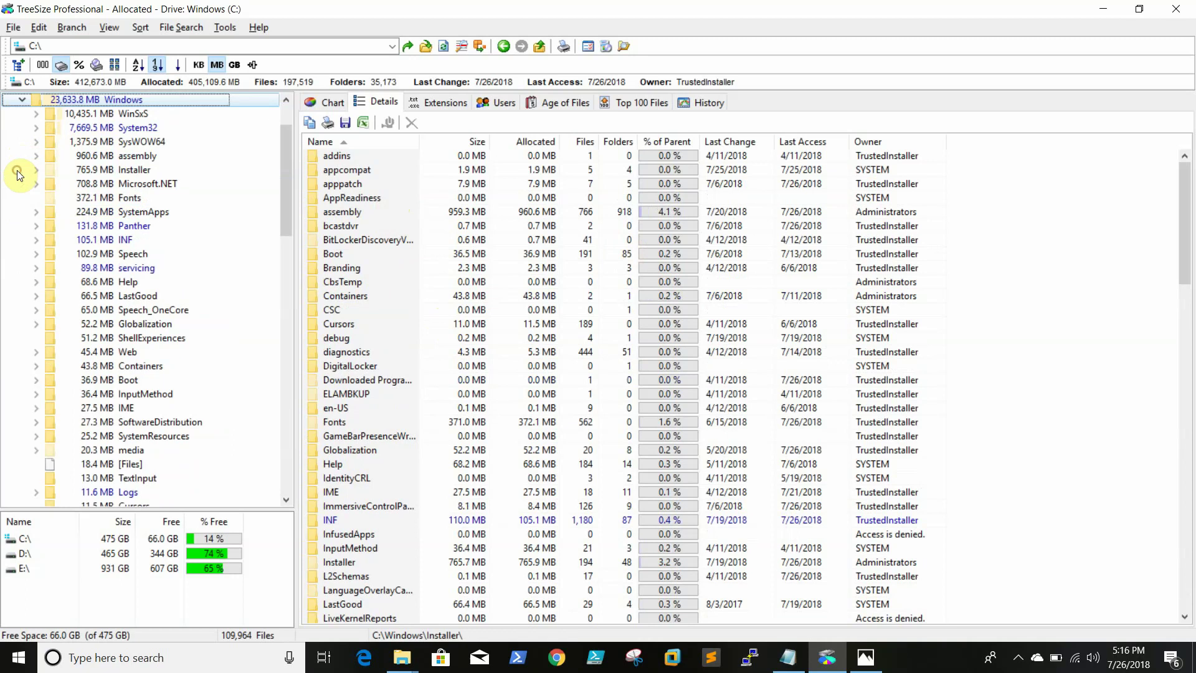
left_click(143, 170)
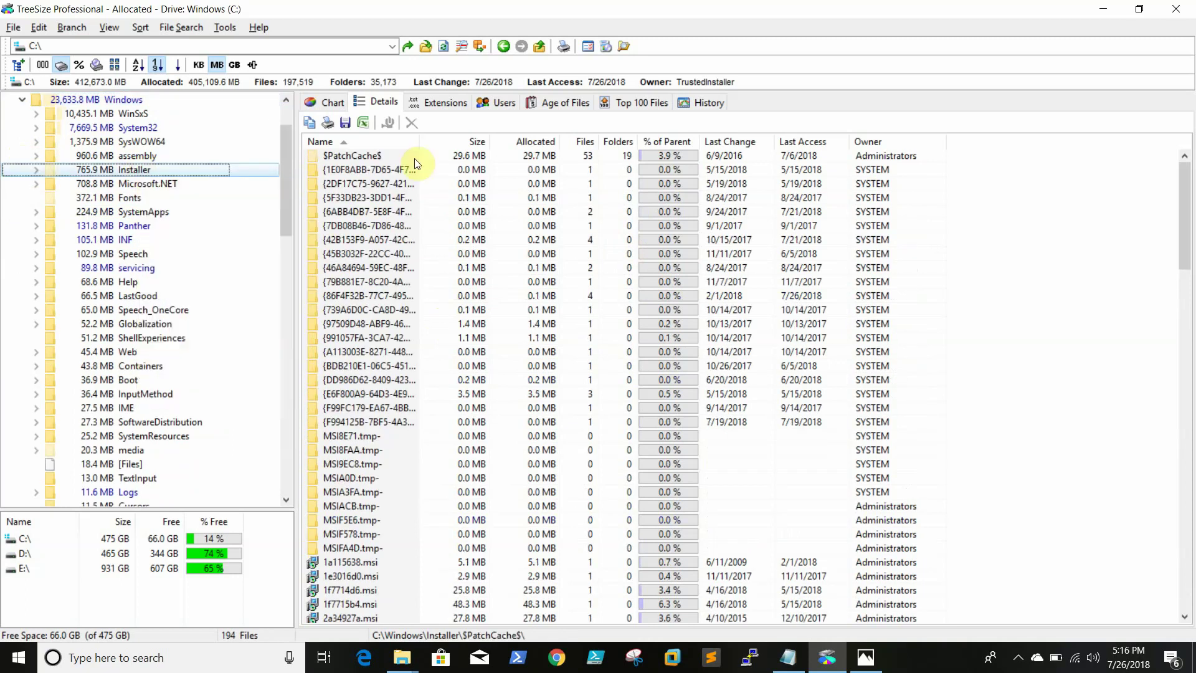
Delete the $PatchCache$ folder from C:\Windows\Installer, confirming the deletion and granting administrator permission.
left_click(371, 159)
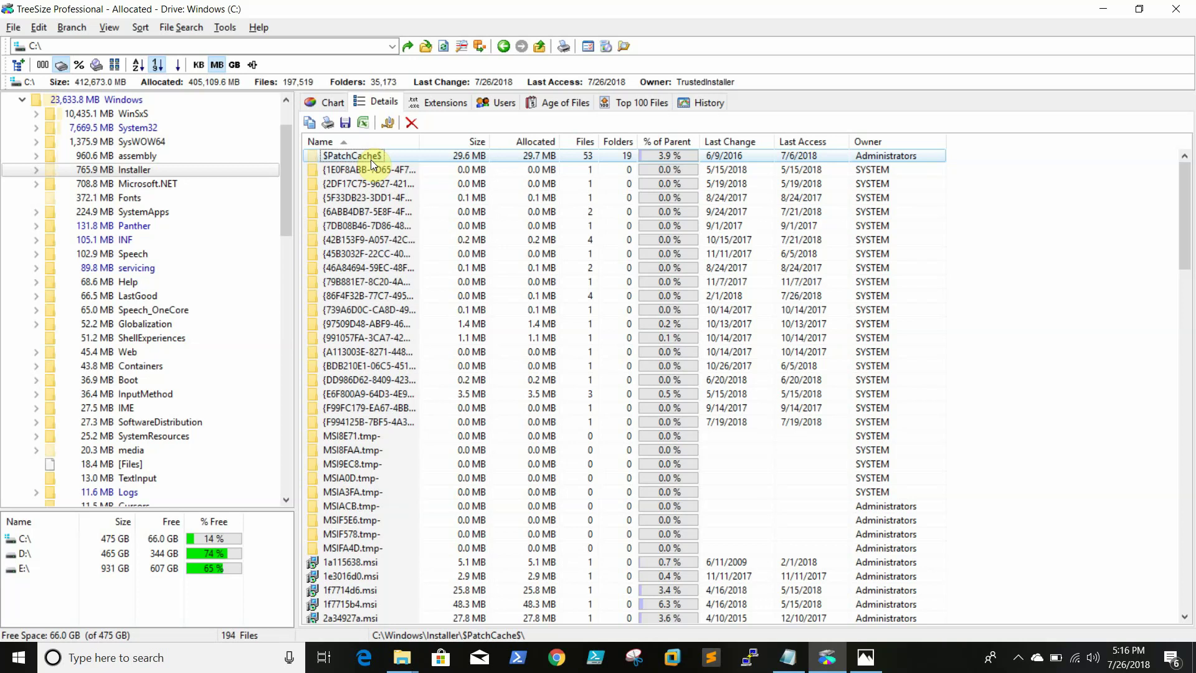
mouse_move(371, 160)
left_mouse_down()
mouse_move(372, 176)
mouse_move(371, 164)
mouse_move(386, 167)
mouse_move(375, 155)
left_mouse_up()
left_click(471, 246)
left_click(375, 155)
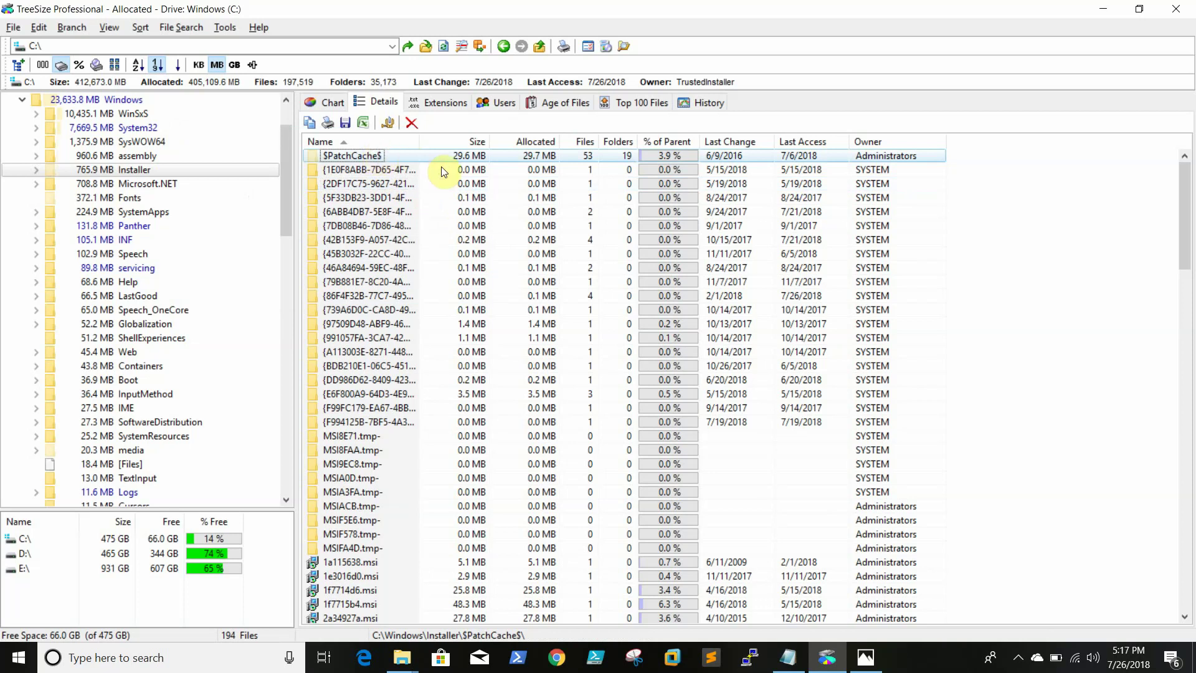
left_click(378, 167)
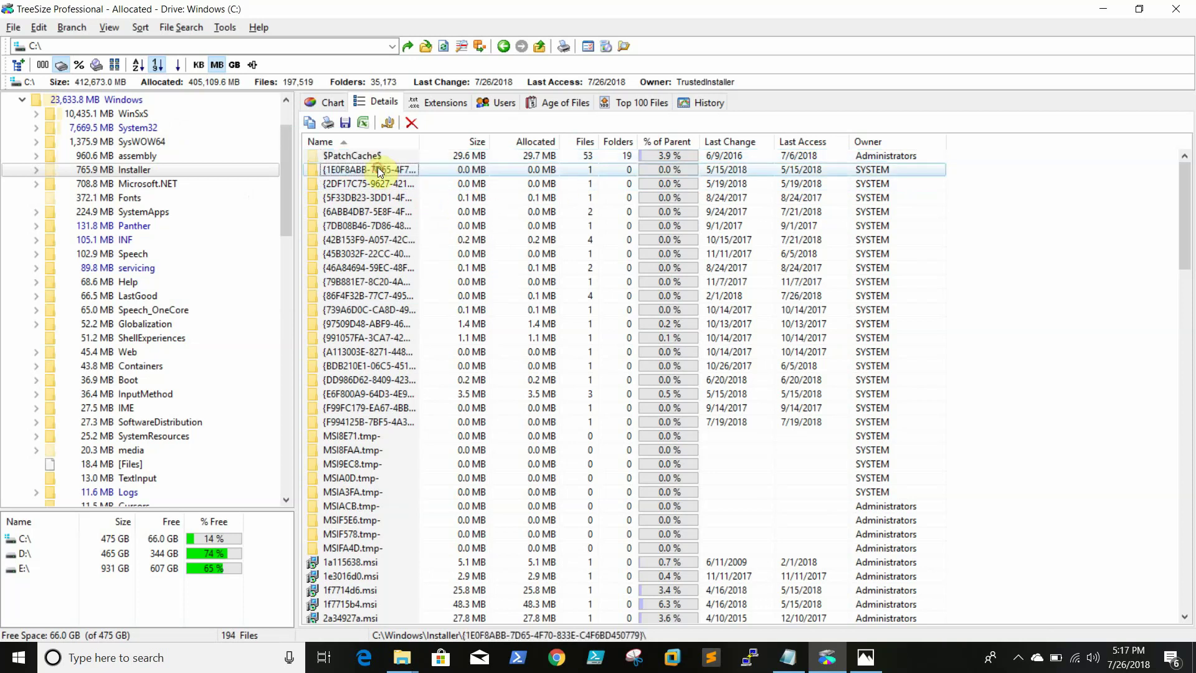
left_click(359, 159)
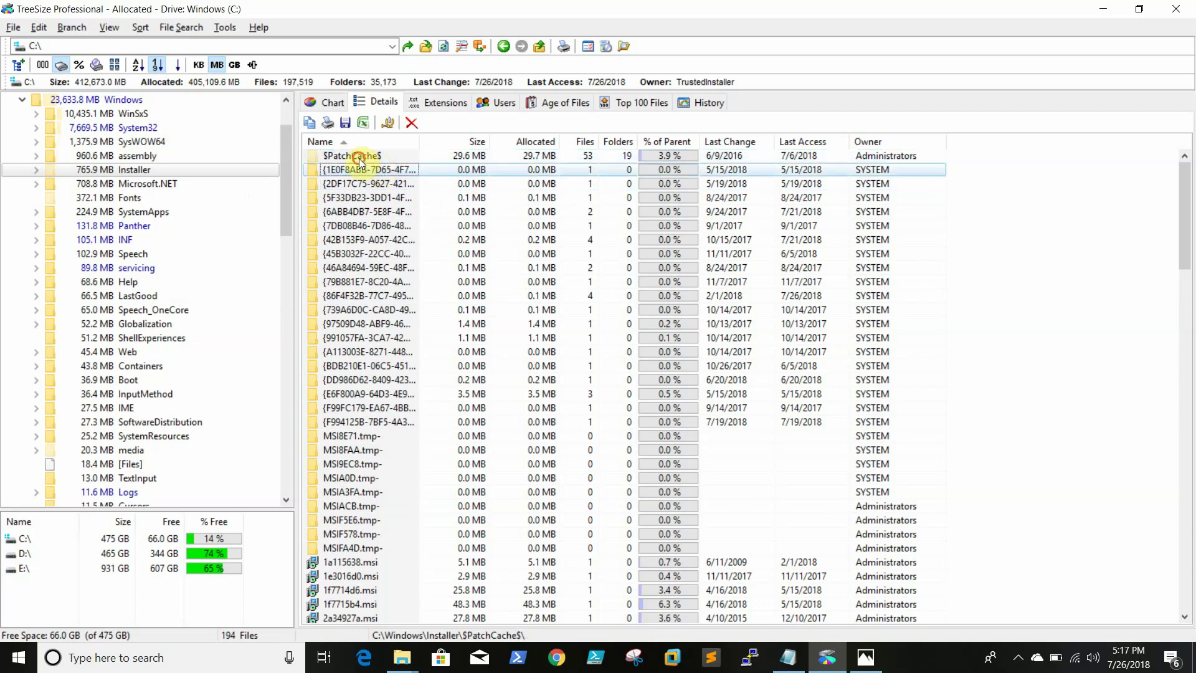
left_click(413, 123)
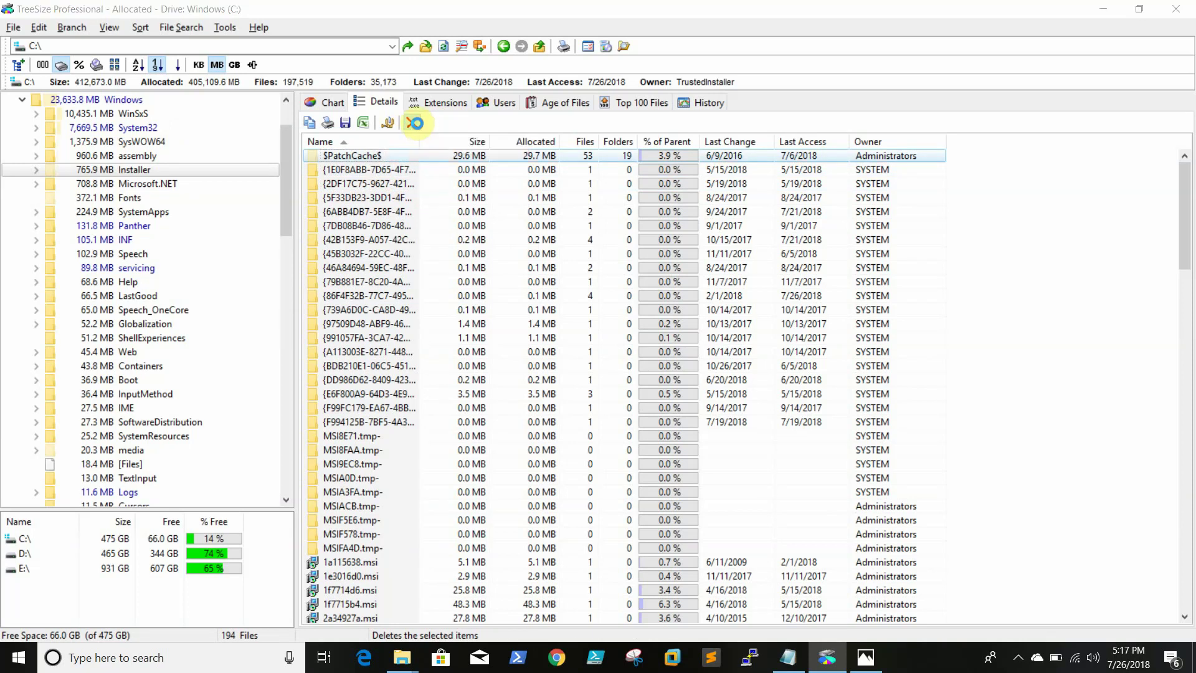
left_click(299, 247)
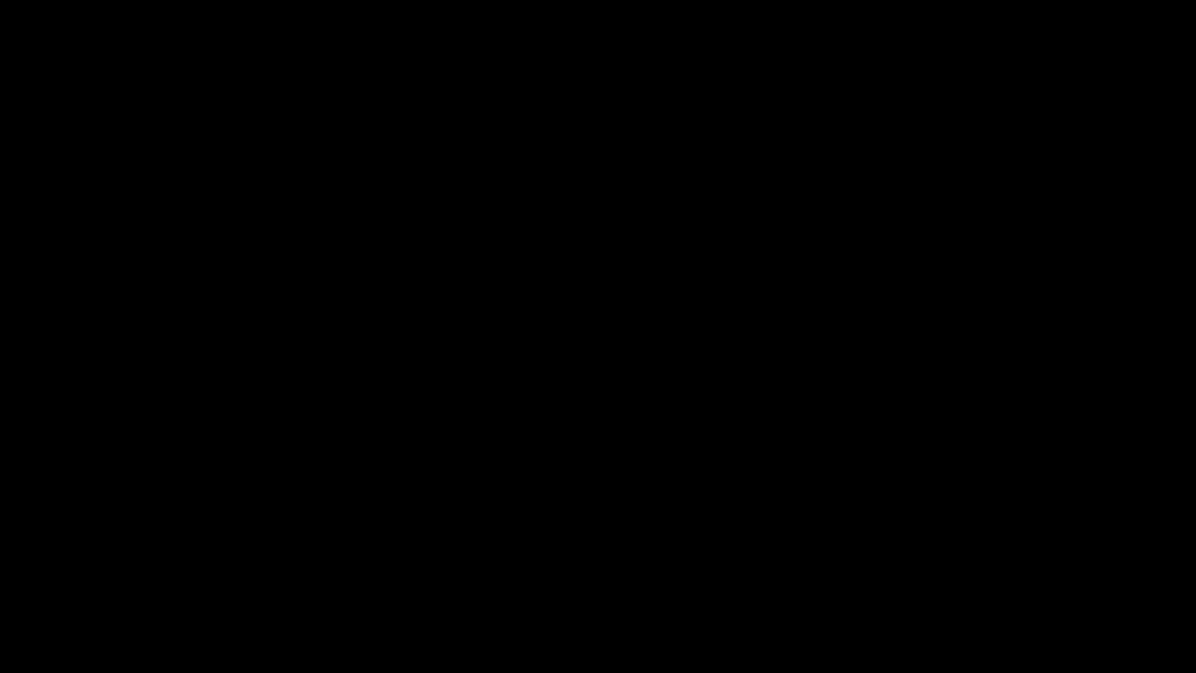
left_click(536, 438)
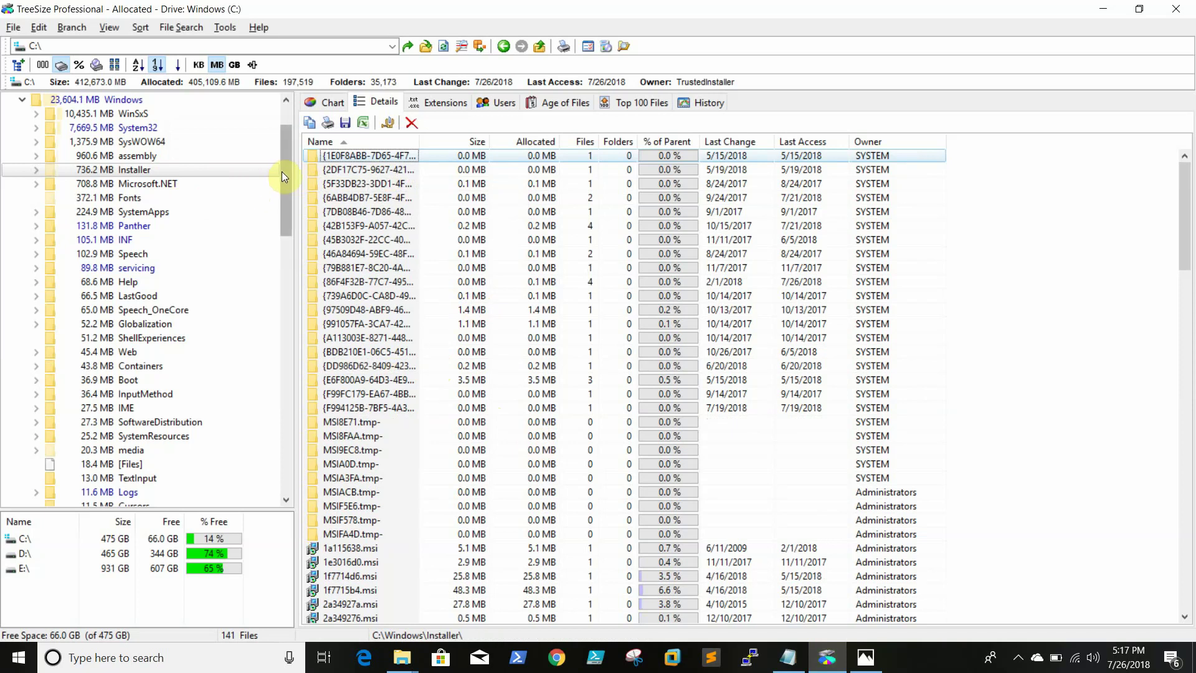
Check the contents of the Windows SoftwareDistribution folder and its Download subfolder, and collapse the SoftwareDistribution branch.
left_click_drag(282, 173, 285, 228)
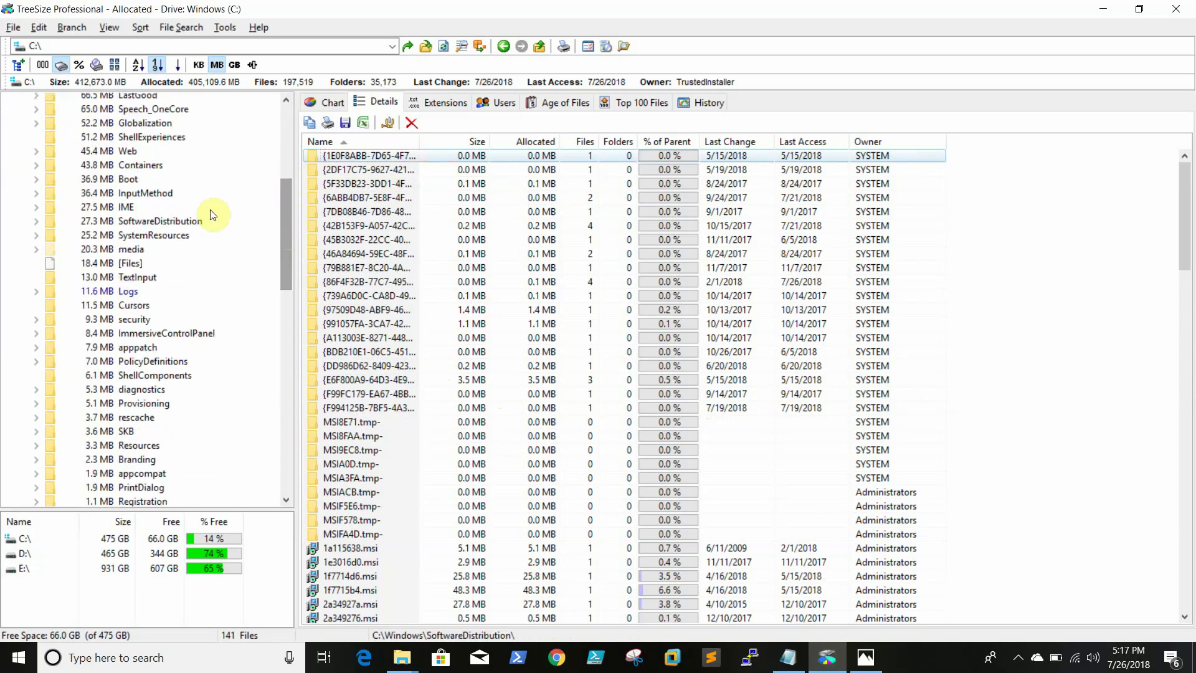
left_click(157, 221)
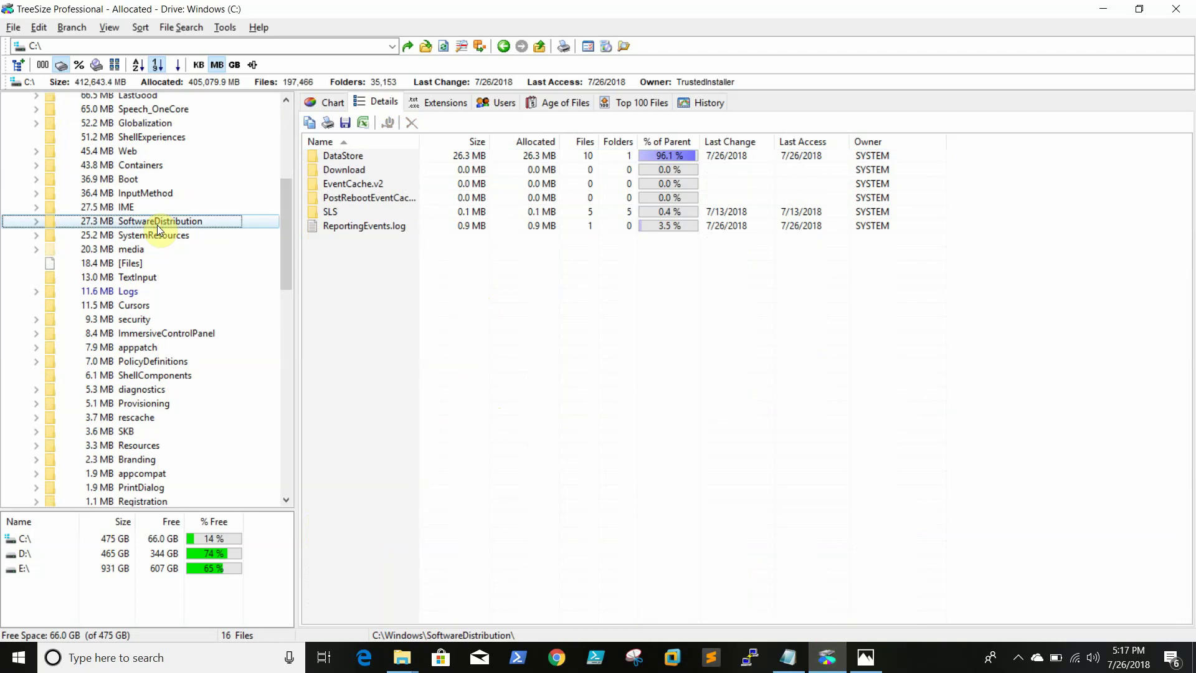
double_click(343, 171)
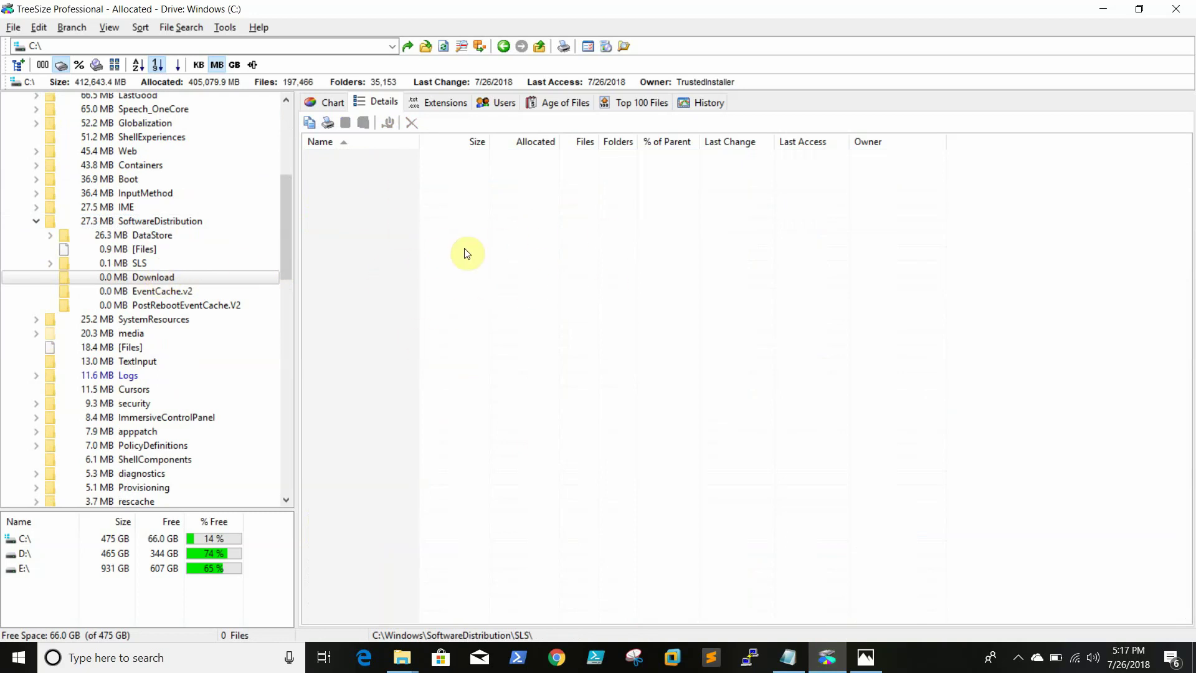
left_click(39, 225)
Look through the full list of subfolders in C:\Windows and collapse the Windows branch of the folder tree.
left_click_drag(289, 191, 315, 118)
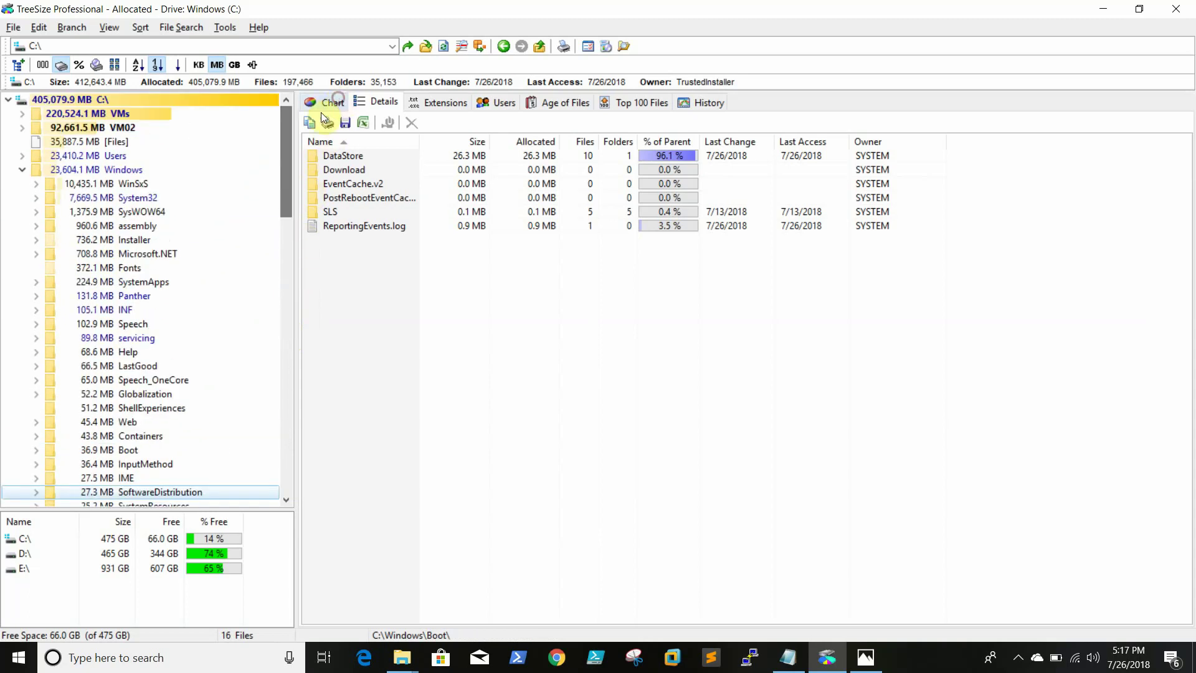
left_click(128, 171)
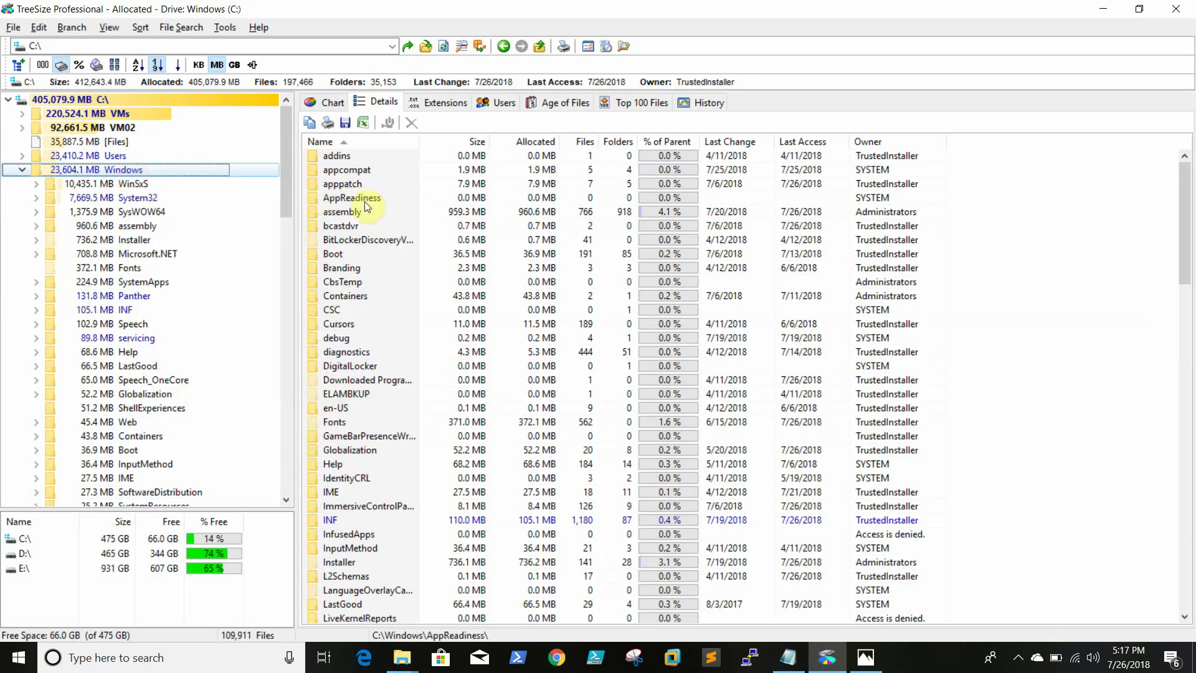
left_click(366, 268)
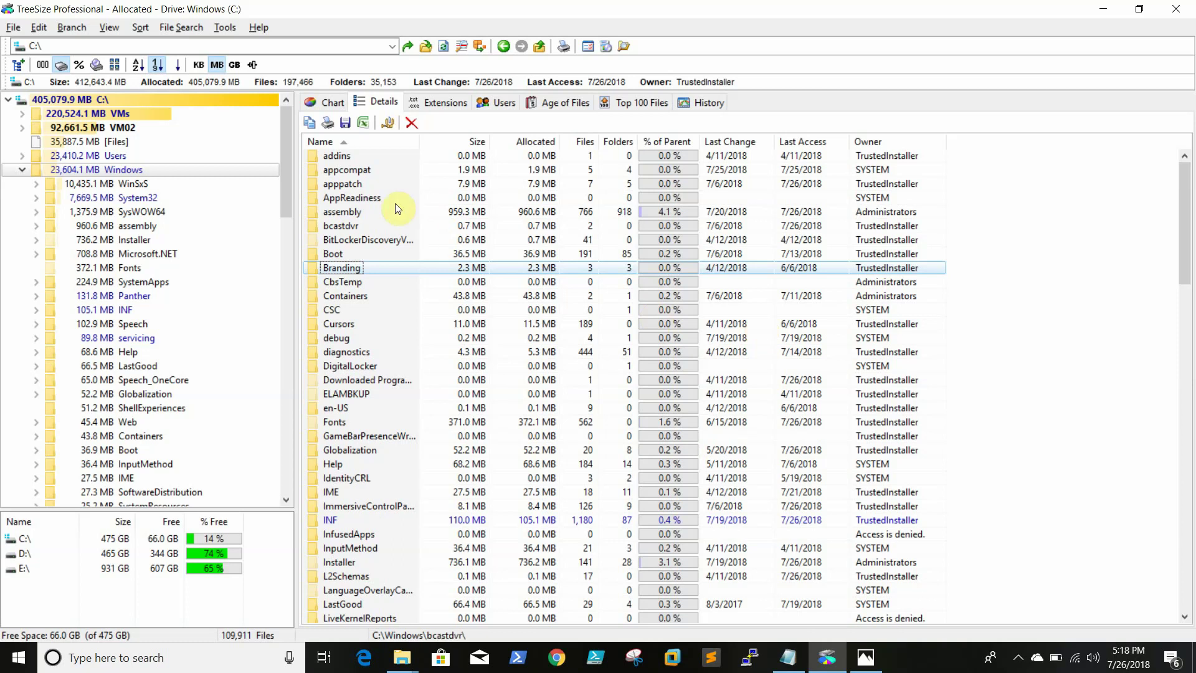
left_click(354, 253)
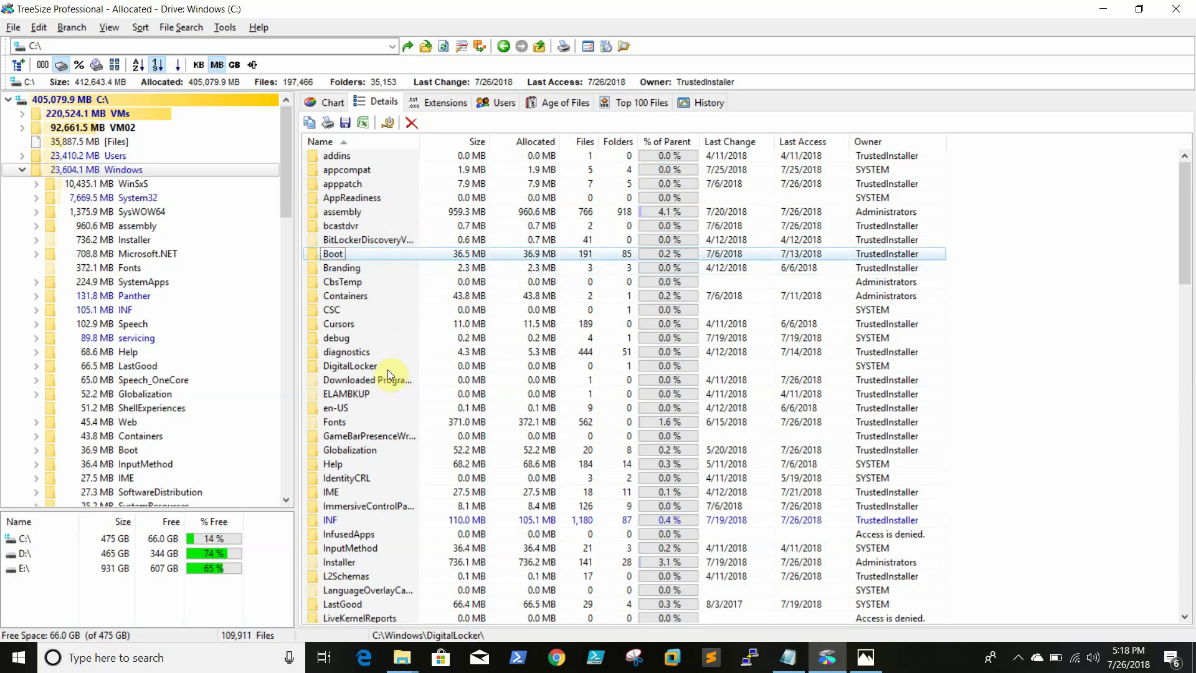
scroll(391, 374, "down", 6)
scroll(391, 374, "down", 4)
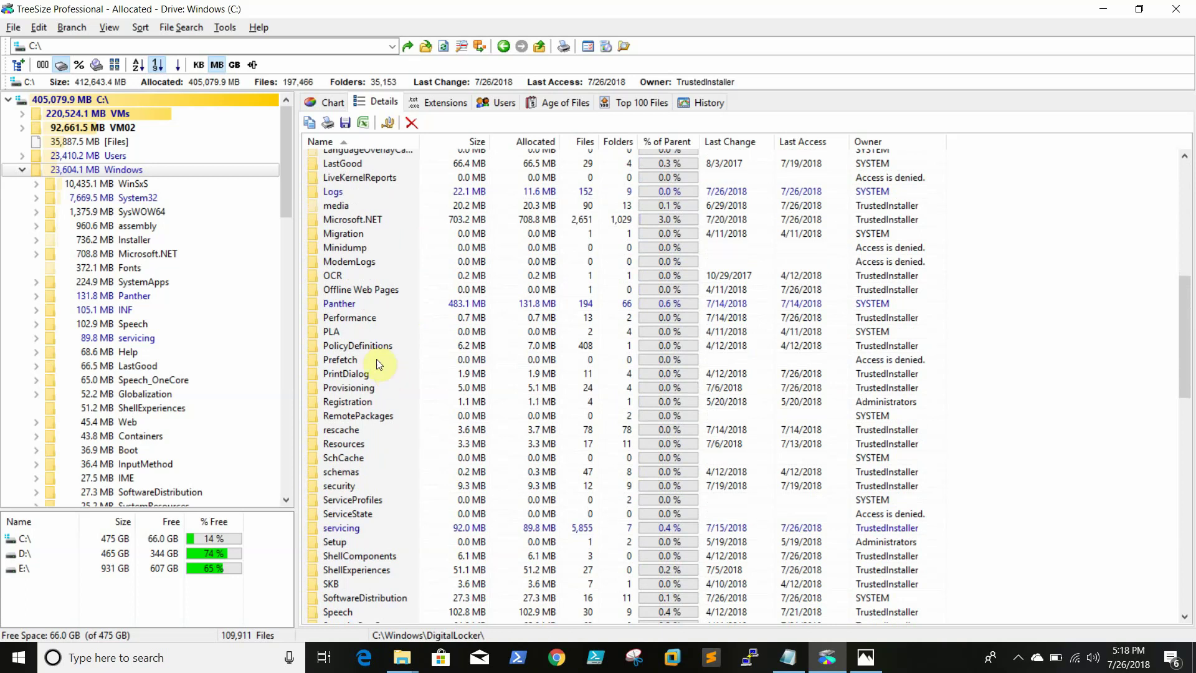
scroll(416, 321, "down", 3)
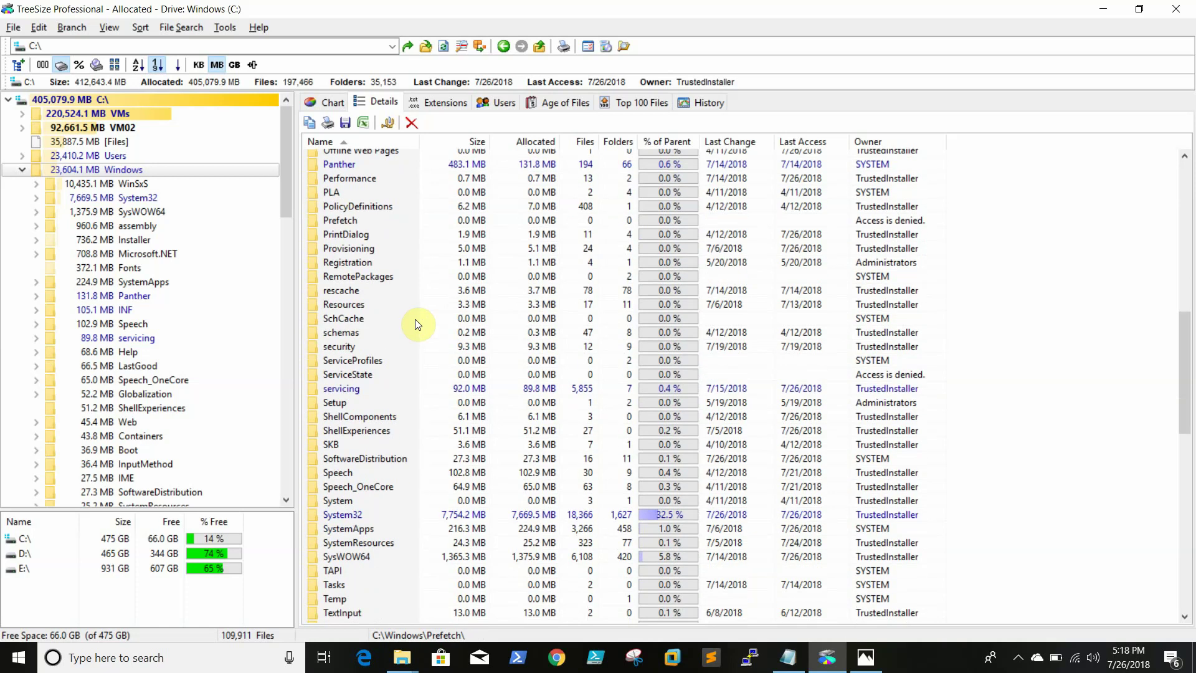
scroll(384, 306, "up", 10)
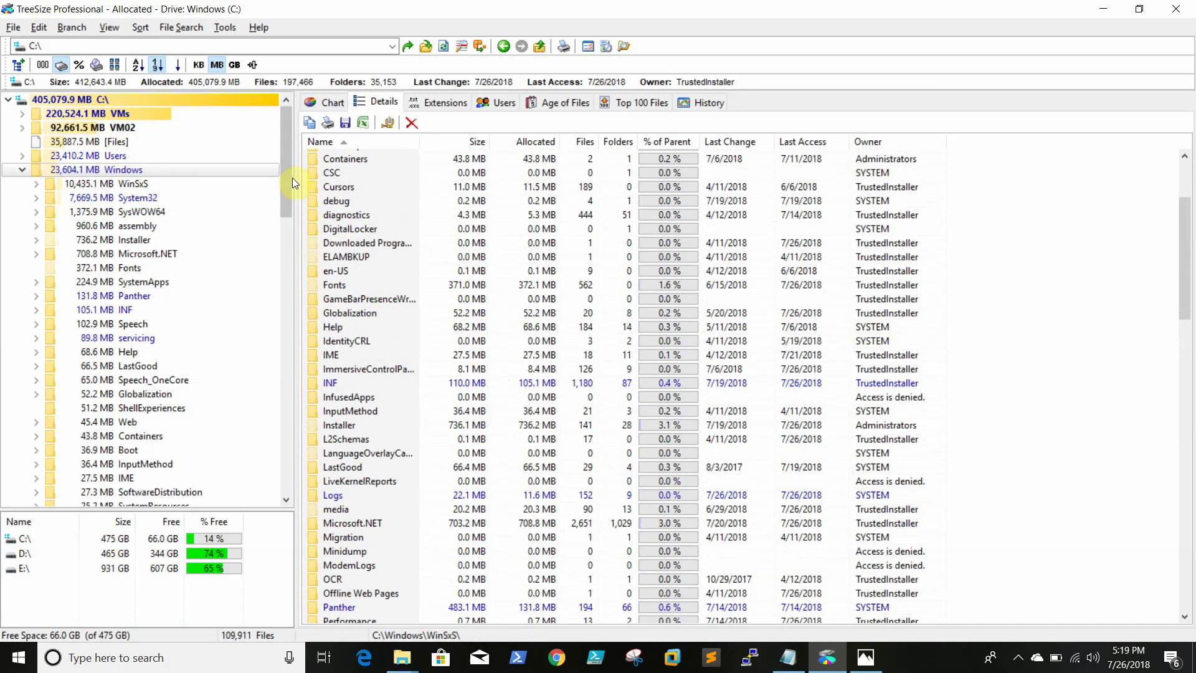
left_click_drag(288, 165, 317, 133)
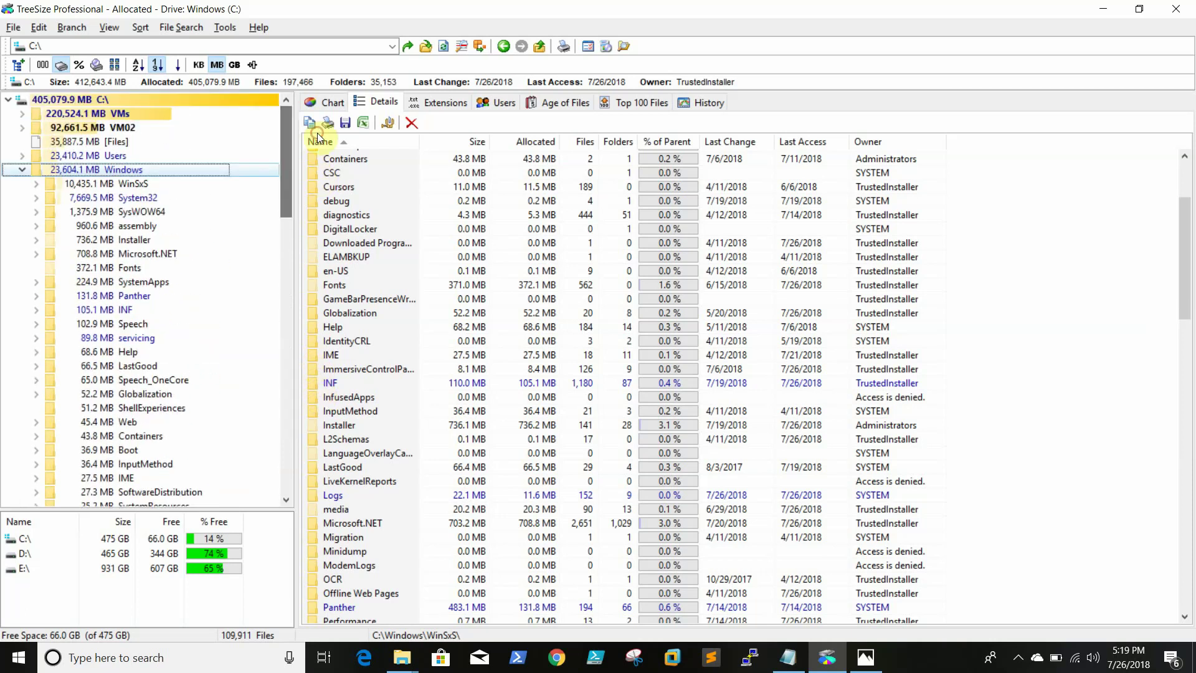
left_click(23, 169)
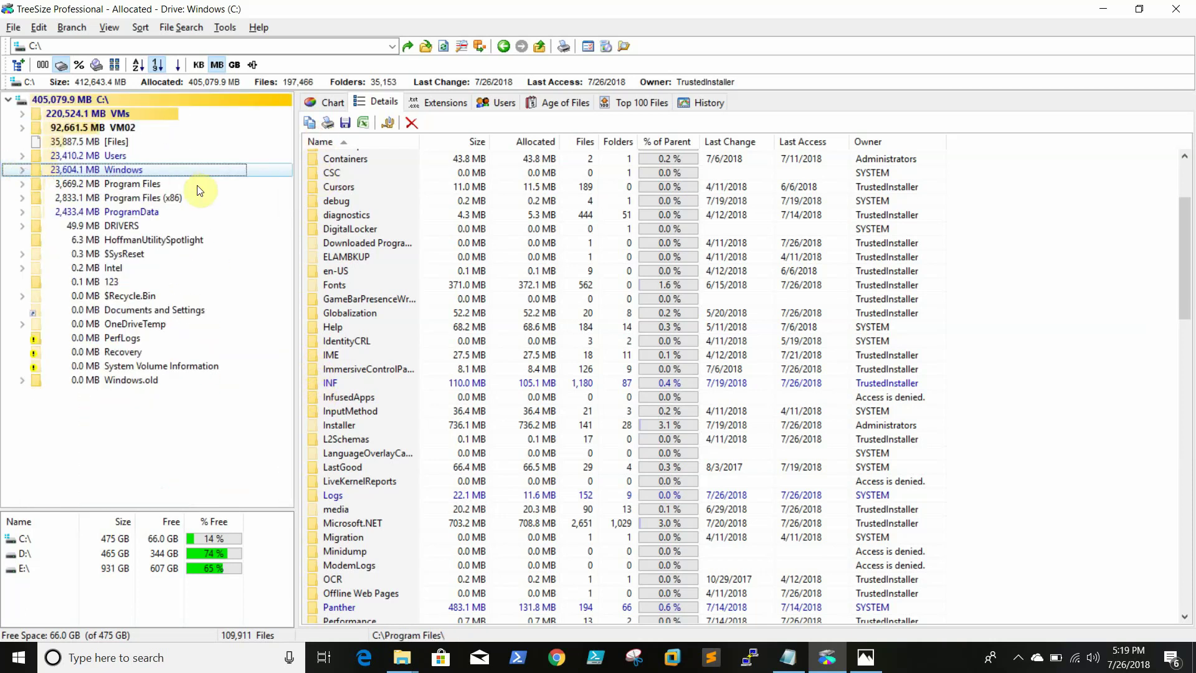
List the contents of the ProgramData folder on C: and close TreeSize.
mouse_move(214, 203)
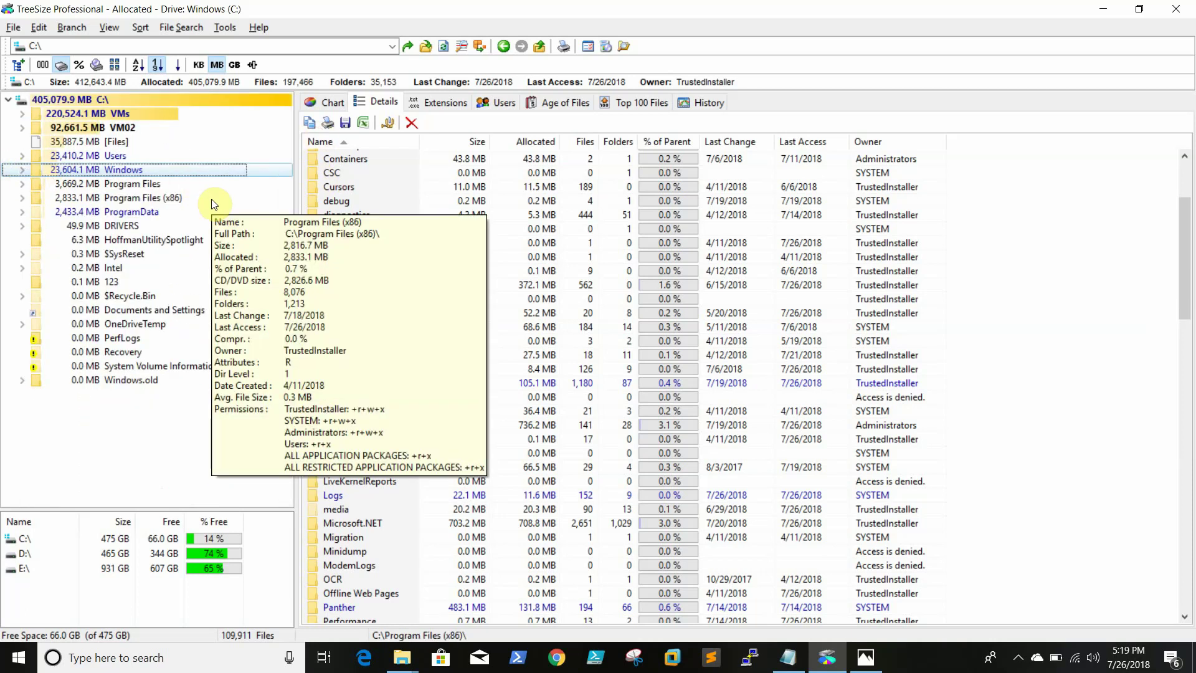
left_click(137, 213)
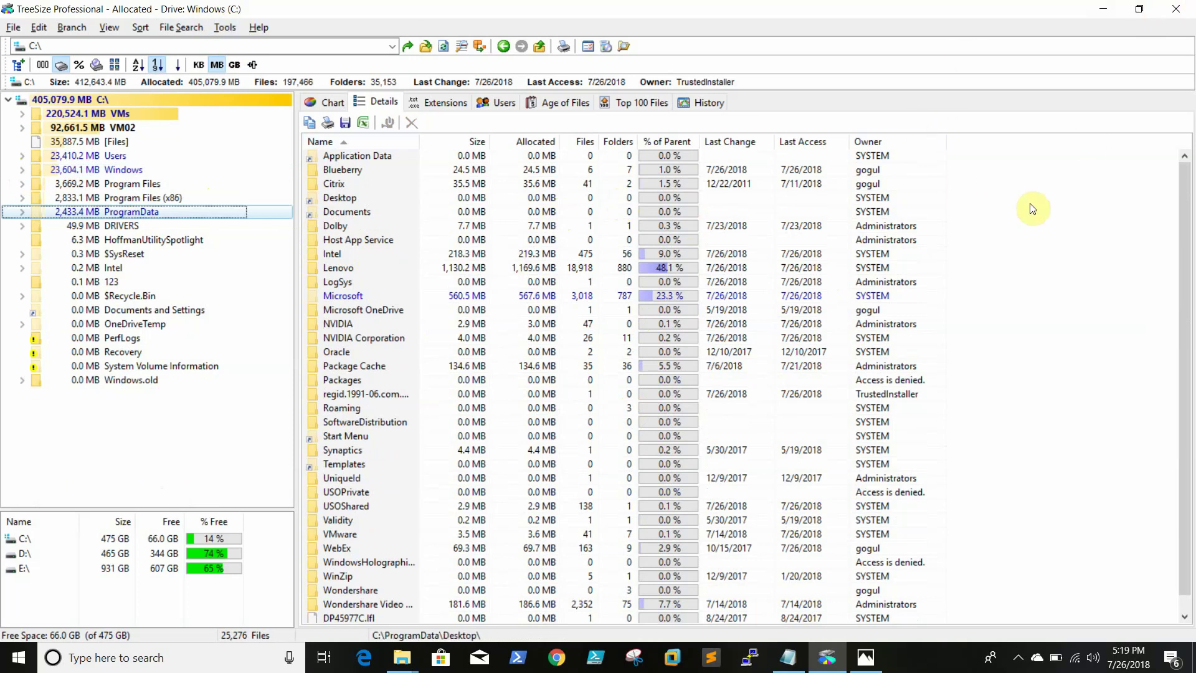
left_click(1175, 9)
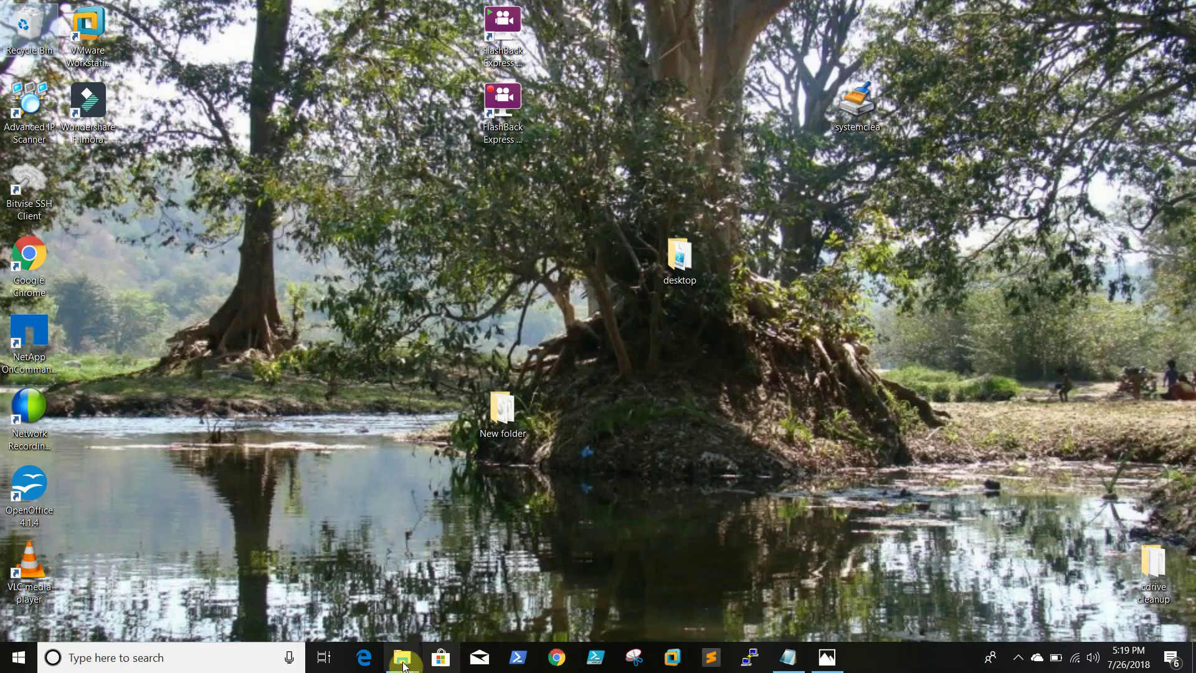
Switch to the File Explorer window showing drive E:, check its hidden items display option, and close the window.
mouse_move(402, 657)
left_click(352, 588)
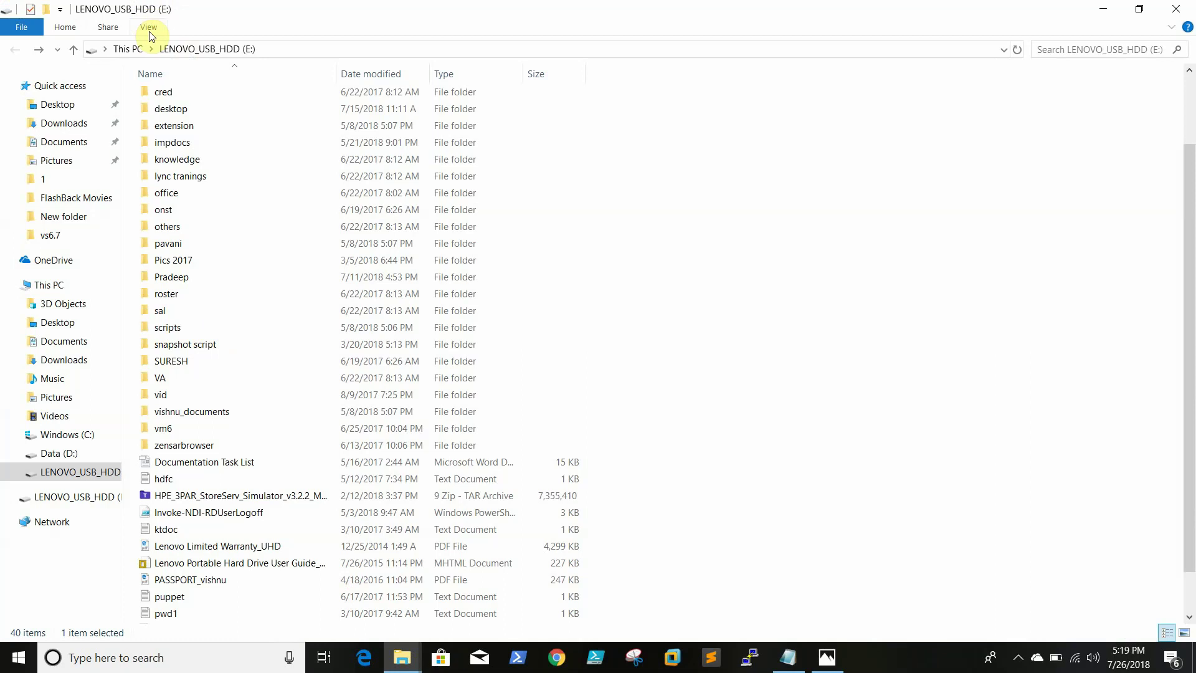
left_click(149, 28)
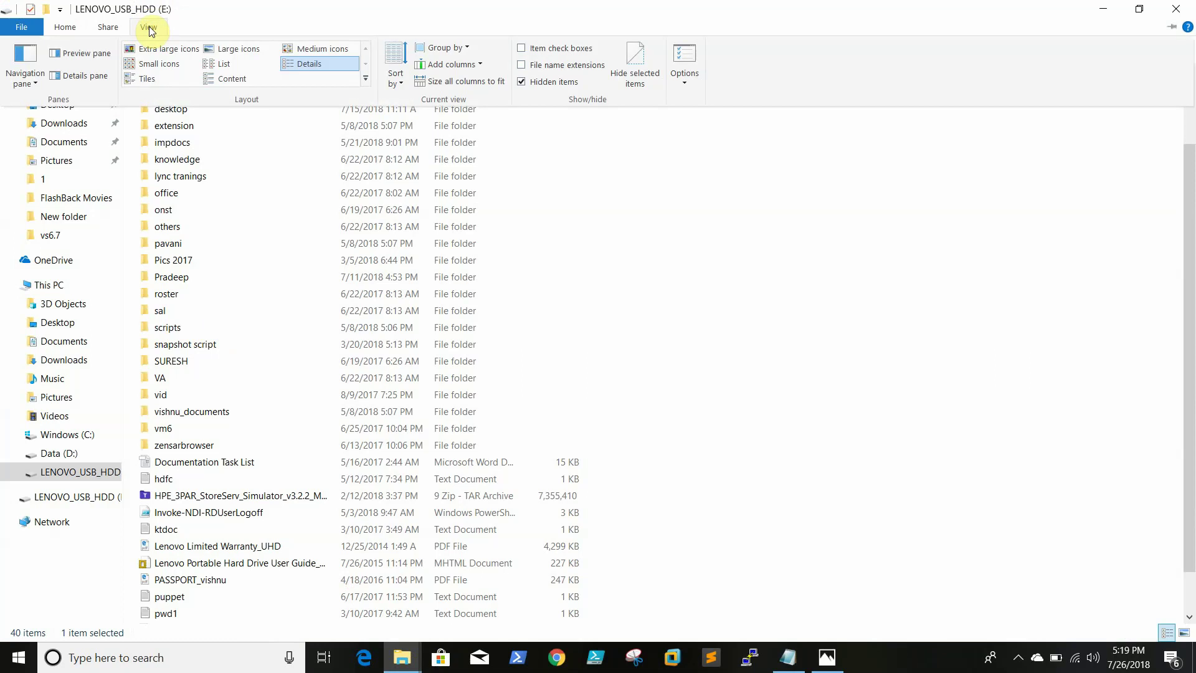
left_click(104, 32)
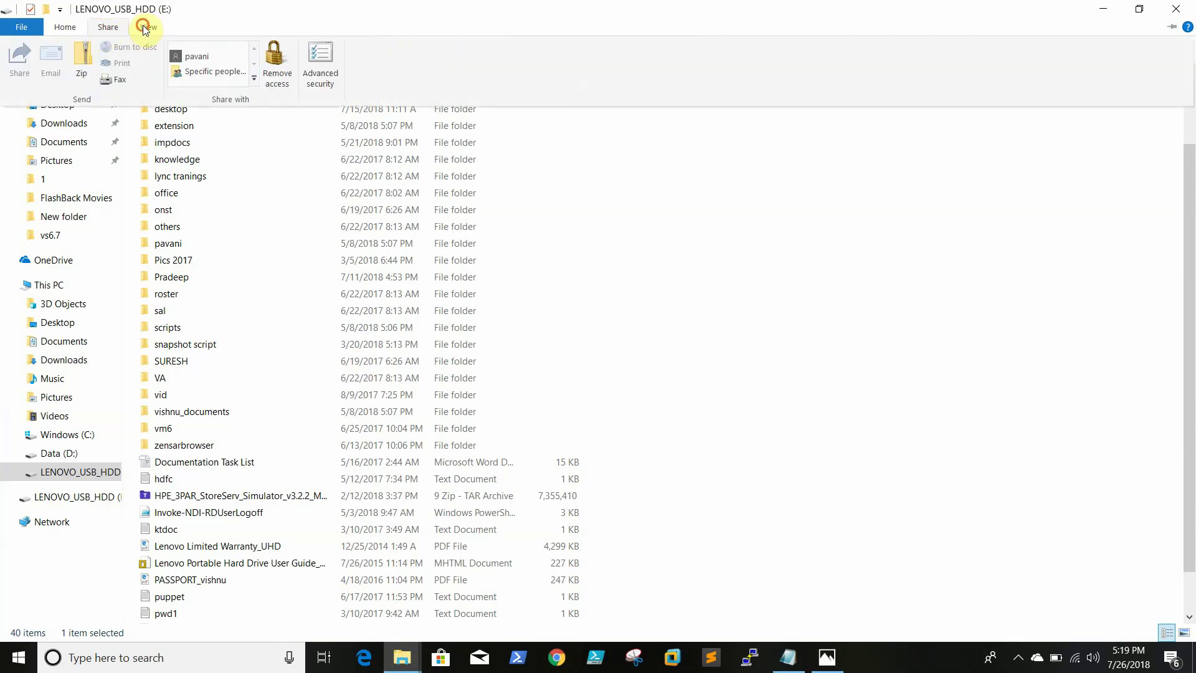
left_click(145, 29)
left_click(70, 30)
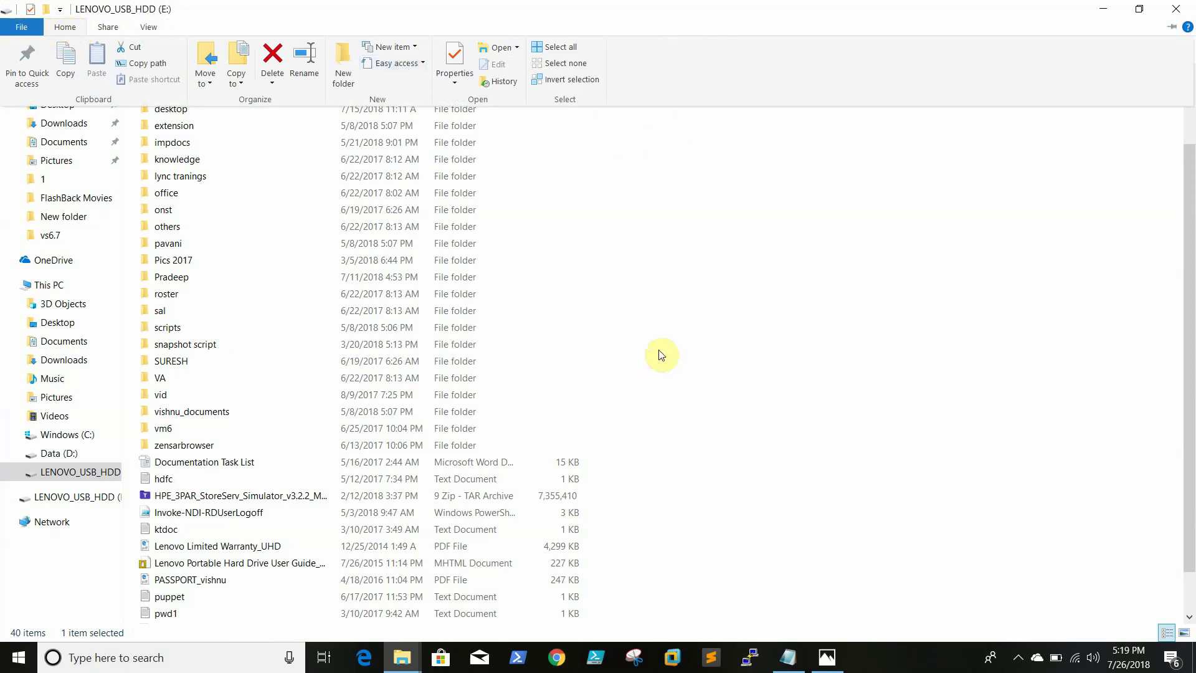
scroll(675, 341, "up", 2)
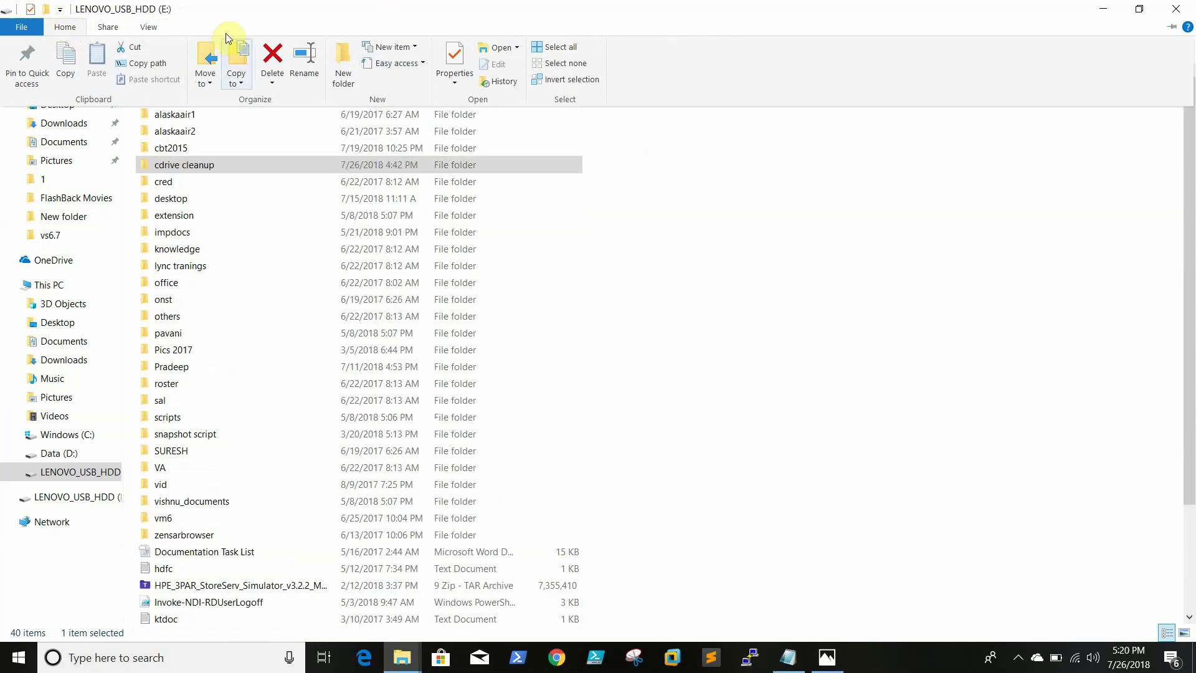
left_click(145, 27)
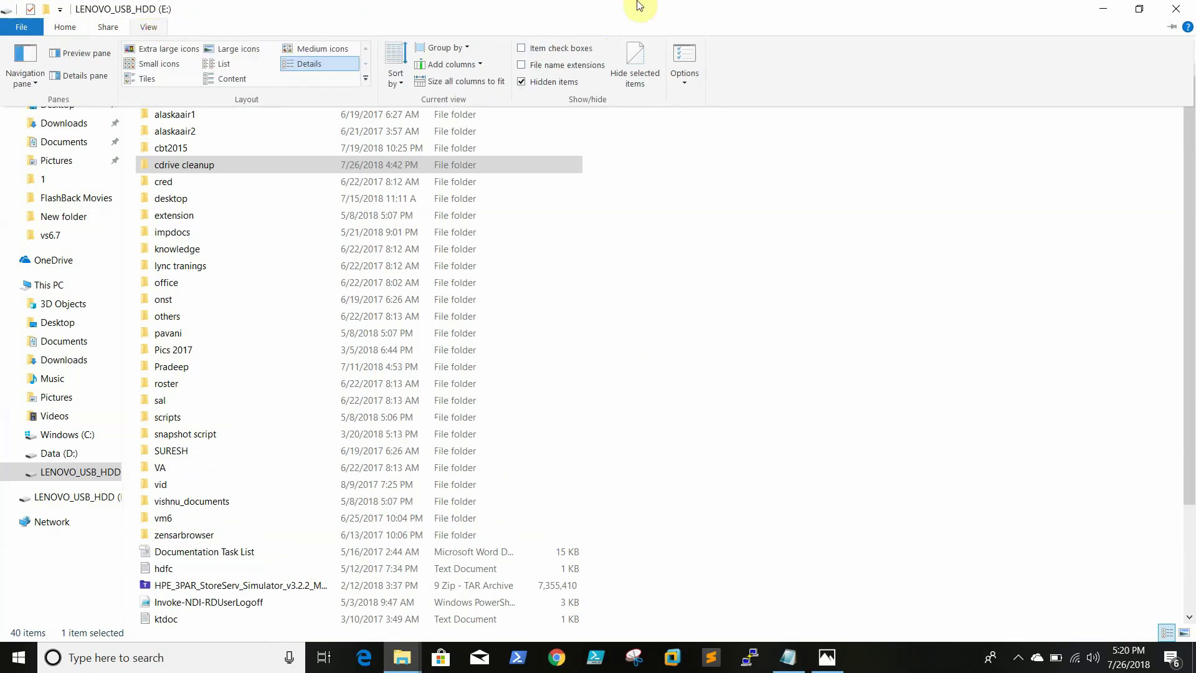
left_click(1179, 9)
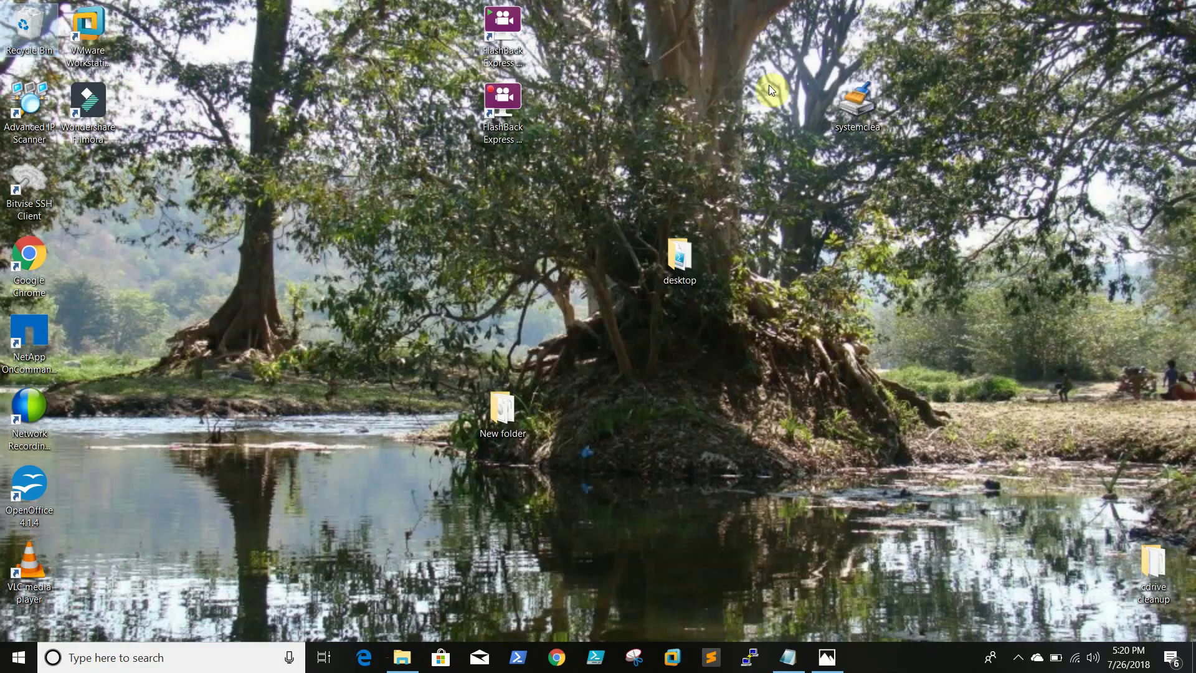
left_click(25, 660)
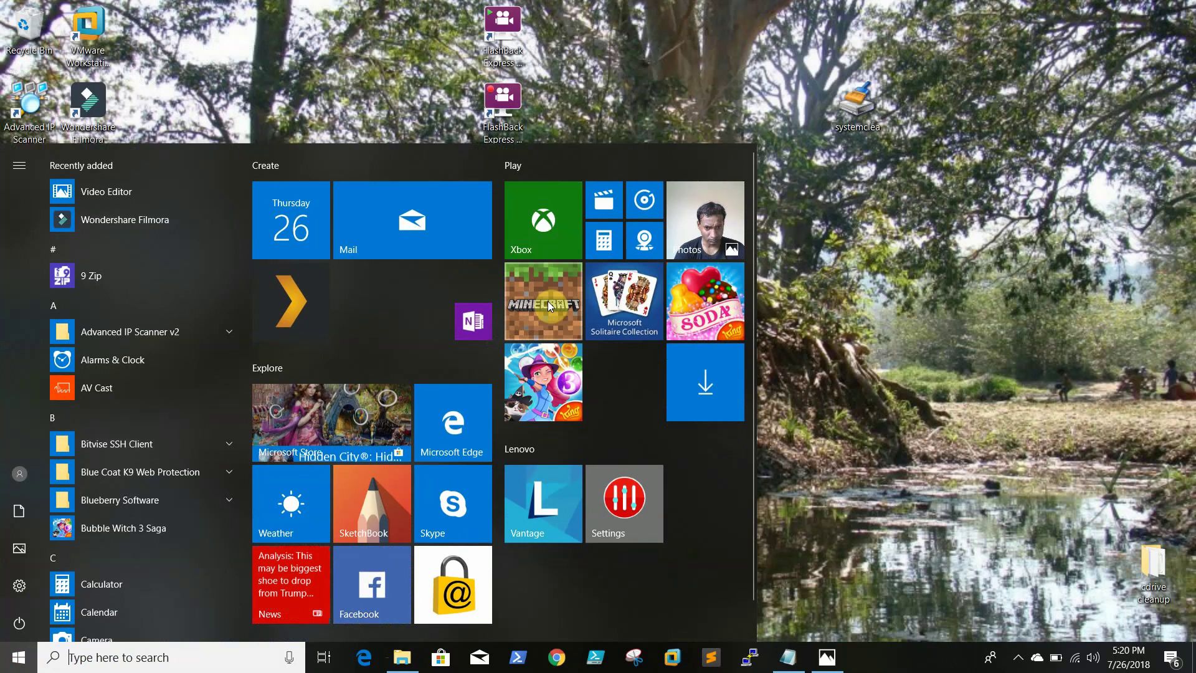
right_click(21, 665)
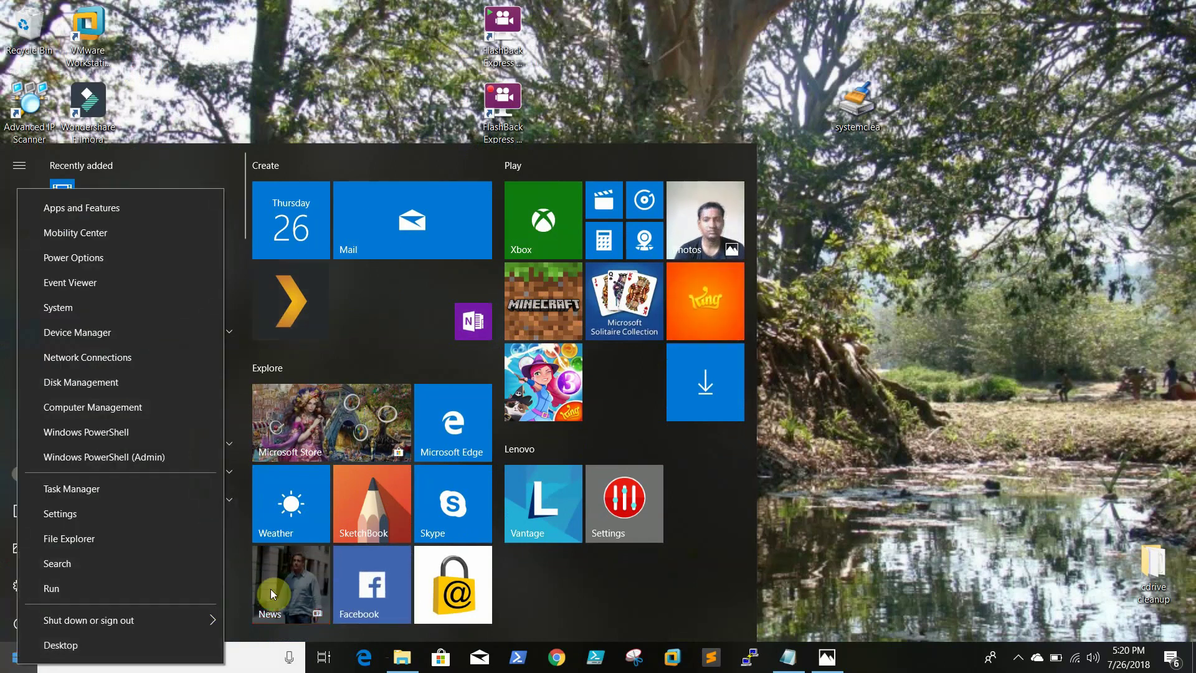
left_click(8, 667)
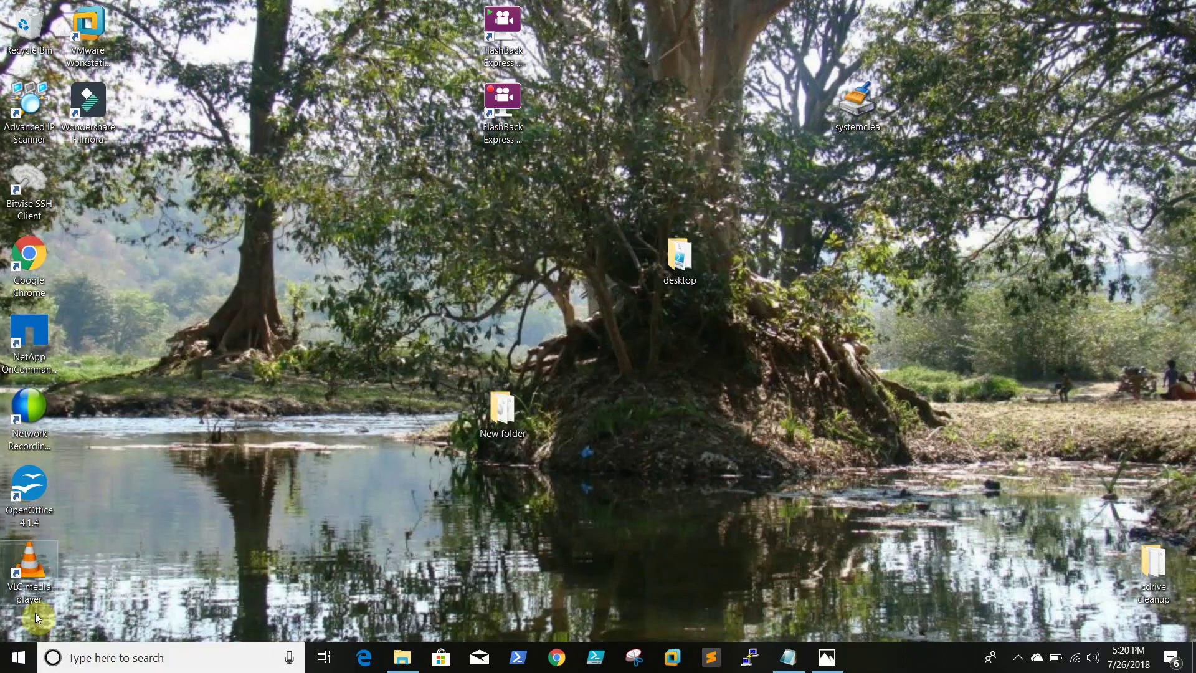
Search Windows for "disk", launch Disk Cleanup and scan the Windows (C:) drive.
left_click(22, 657)
type("disk")
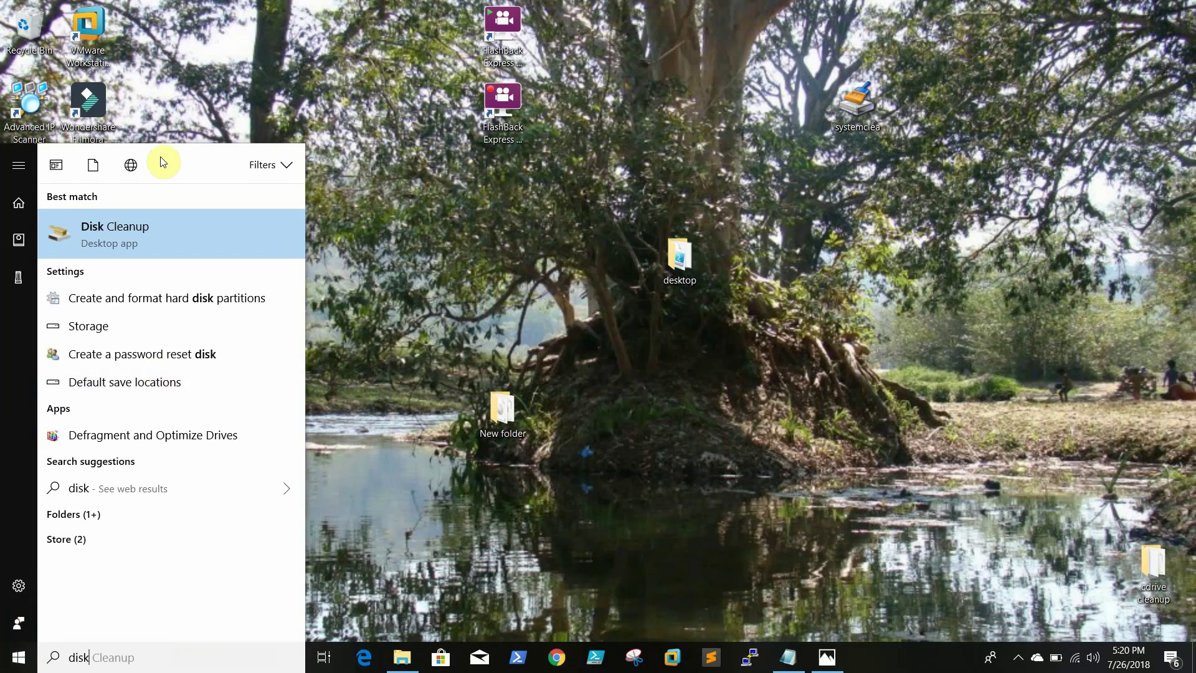
left_click(146, 238)
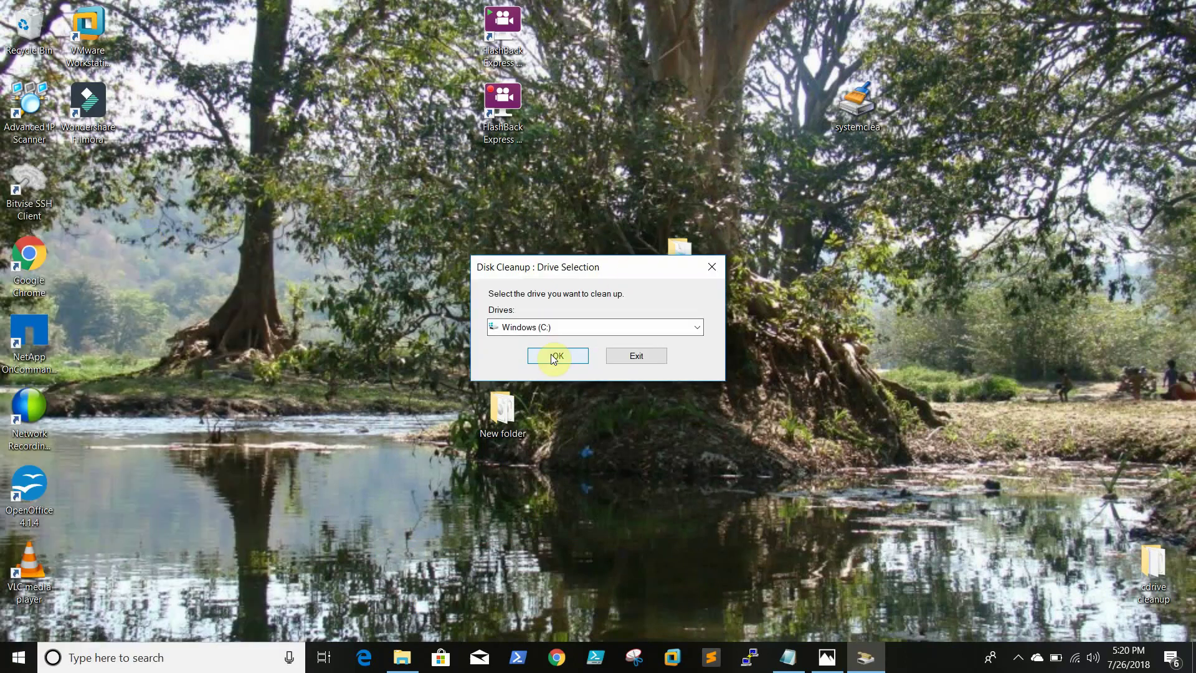
left_click(551, 356)
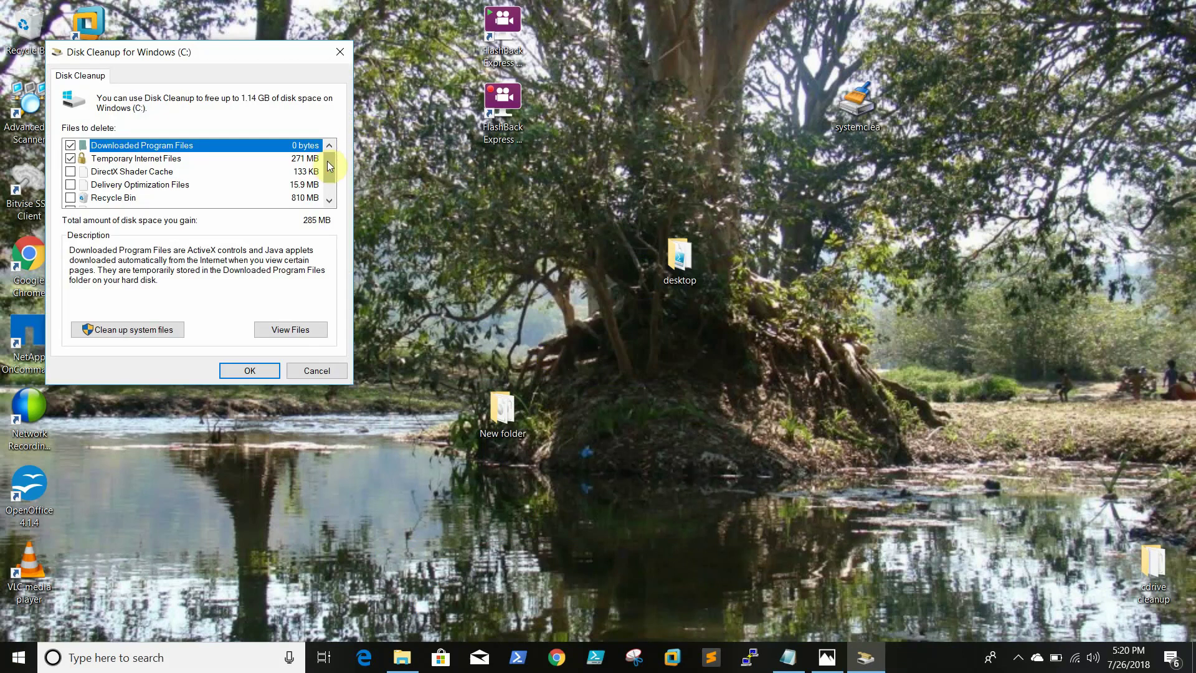
Mark the Recycle Bin and Temporary files categories for deletion in the Disk Cleanup list.
mouse_move(332, 168)
left_mouse_down()
mouse_move(339, 192)
mouse_move(338, 158)
left_mouse_up()
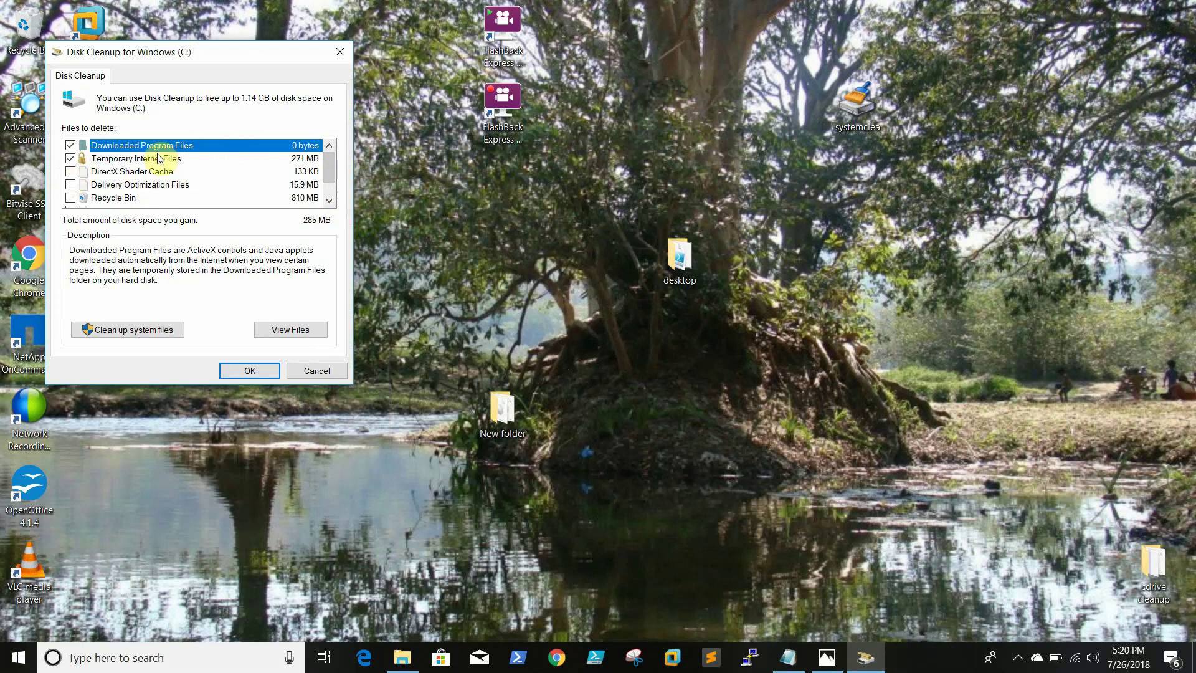
left_click(70, 198)
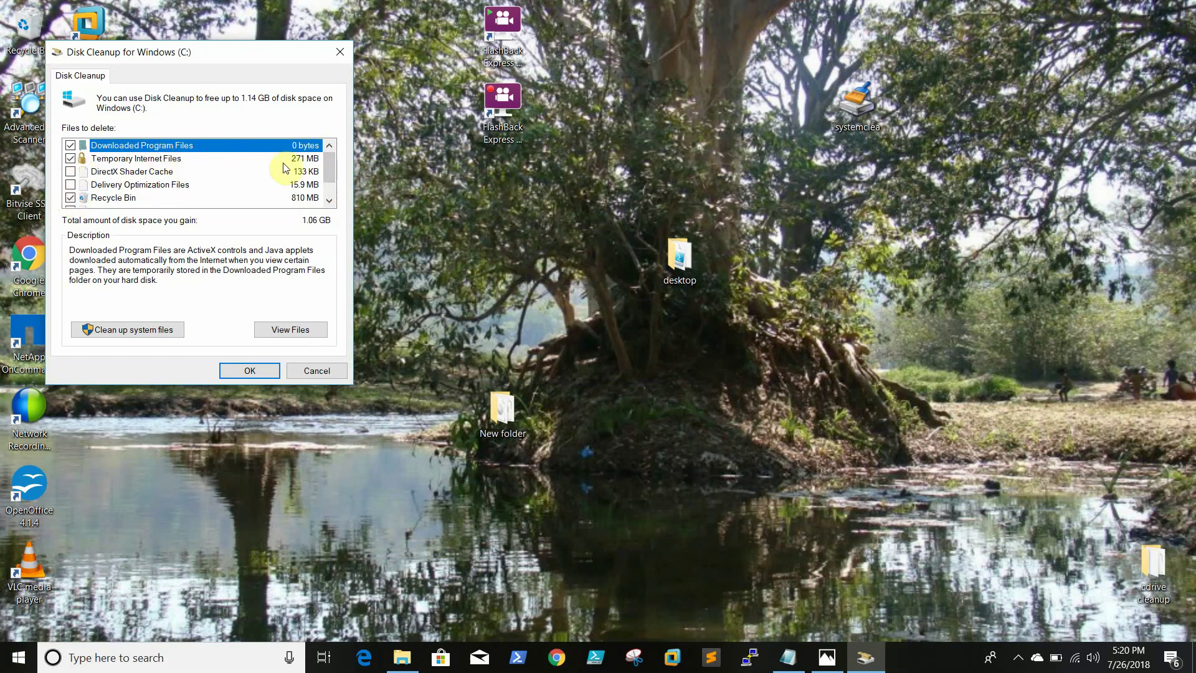
left_click_drag(331, 176, 333, 197)
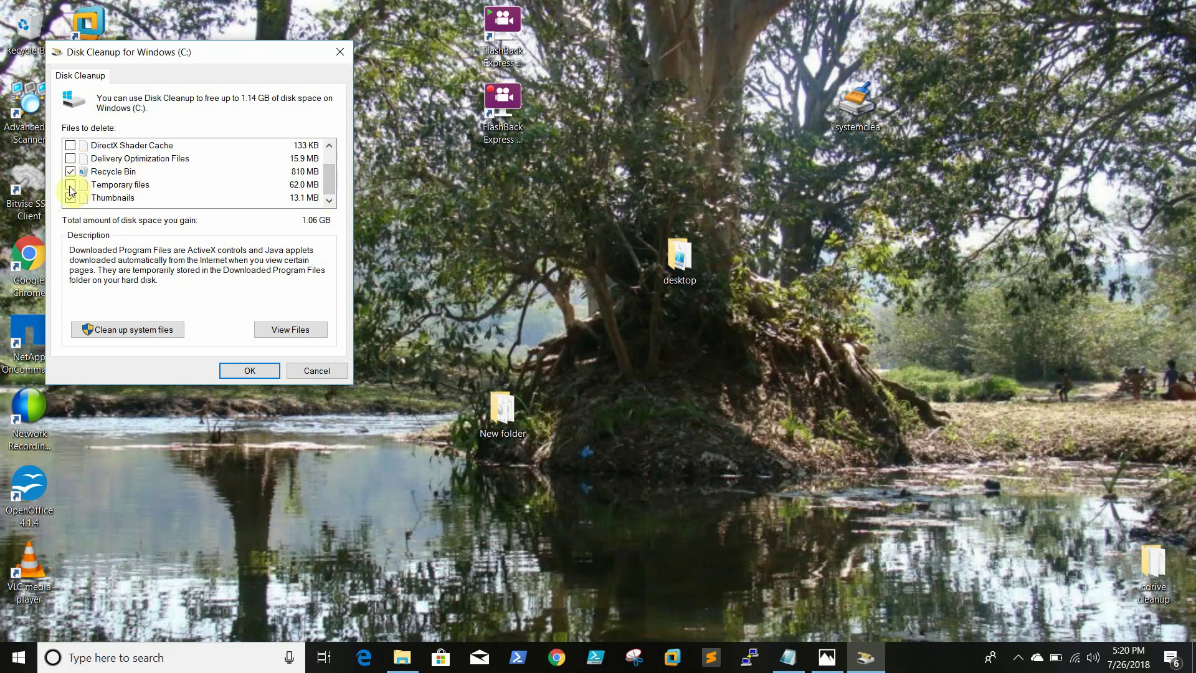
left_click(71, 185)
left_click_drag(329, 179, 331, 162)
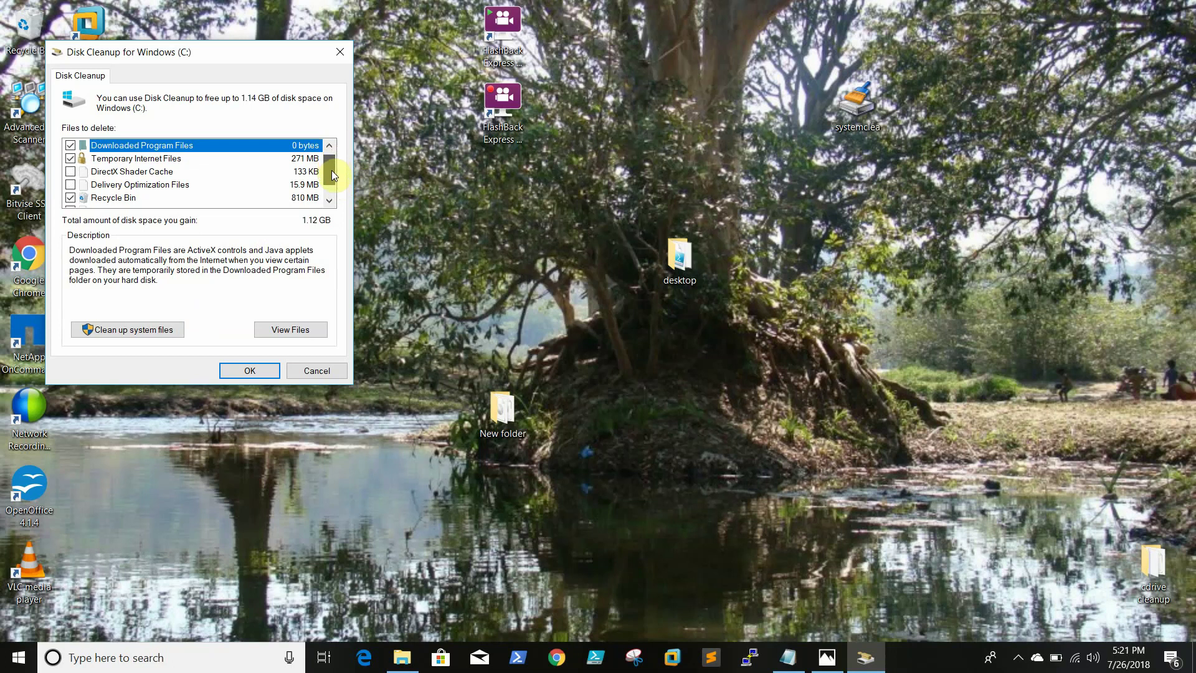
left_click_drag(332, 175, 340, 205)
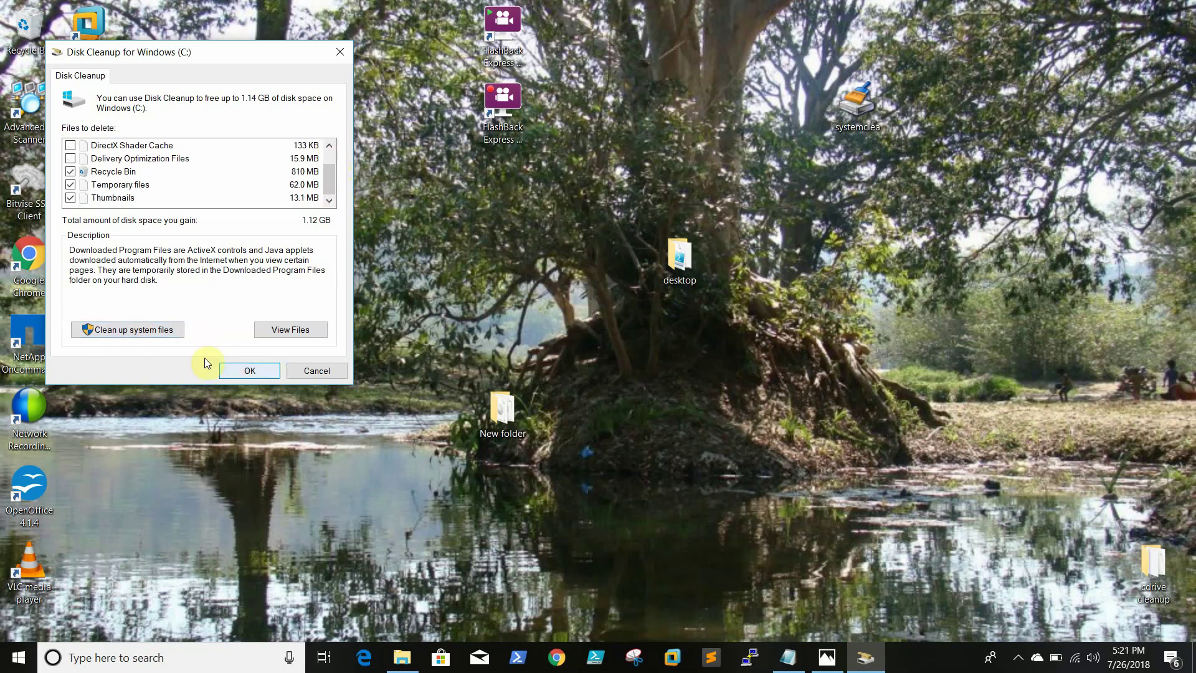
Rescan the Windows (C:) drive with system files included in the cleanup.
left_click(161, 333)
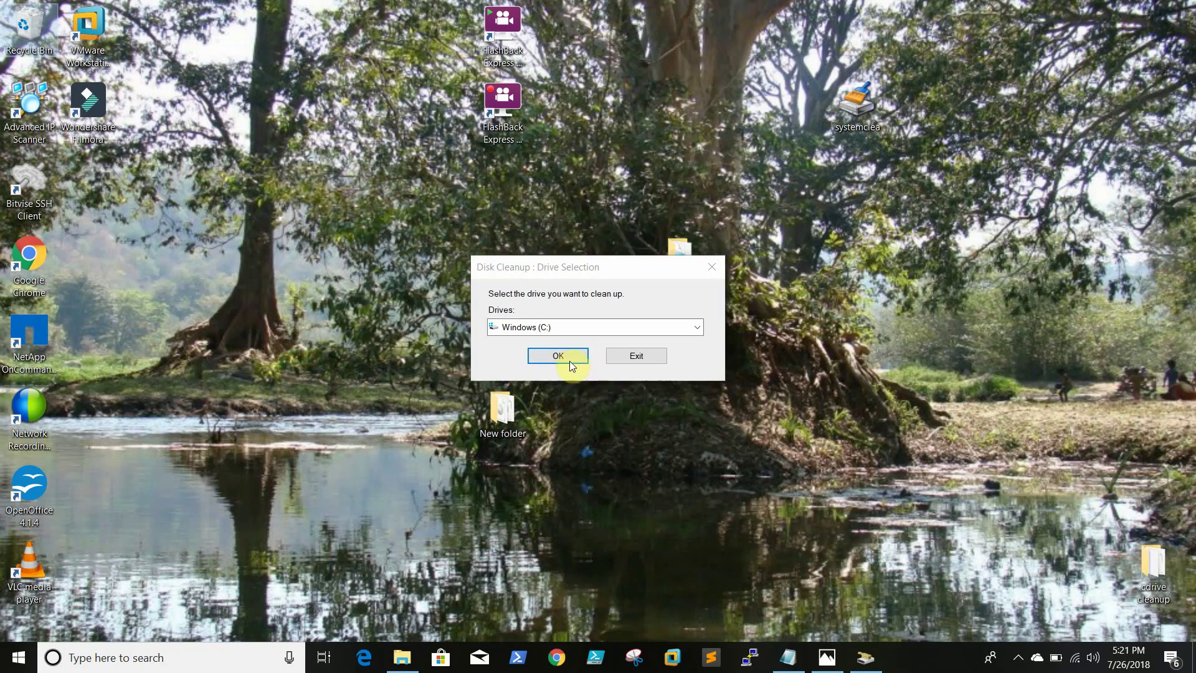
left_click(569, 360)
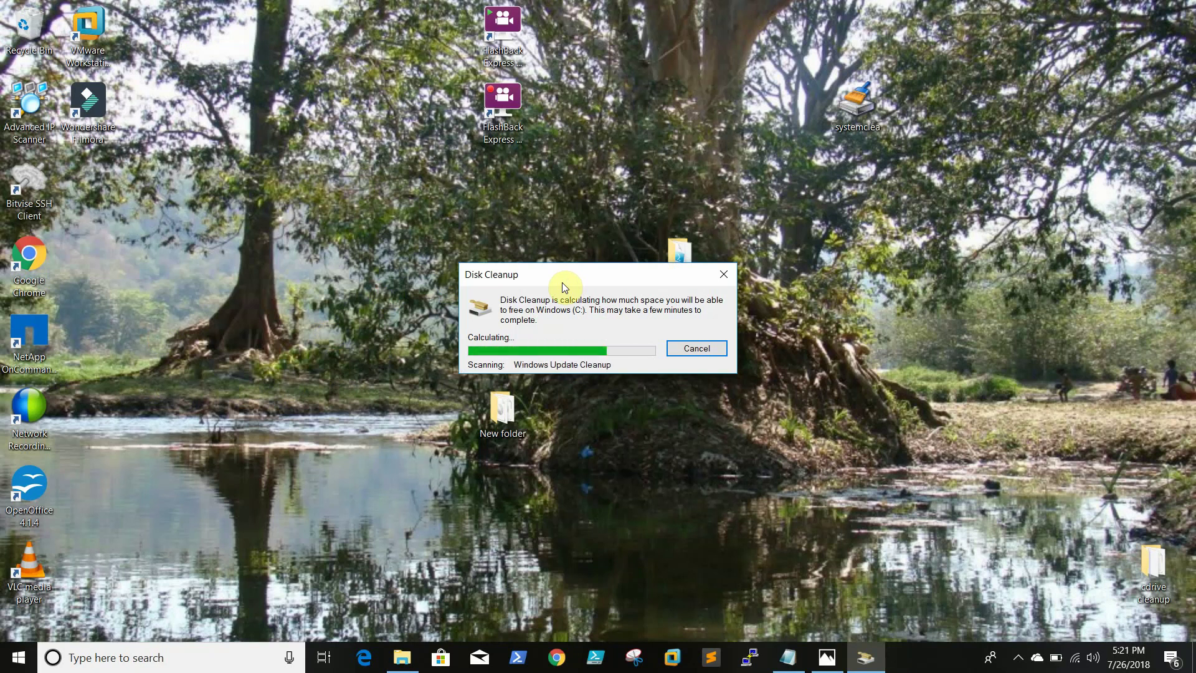
left_click(1018, 657)
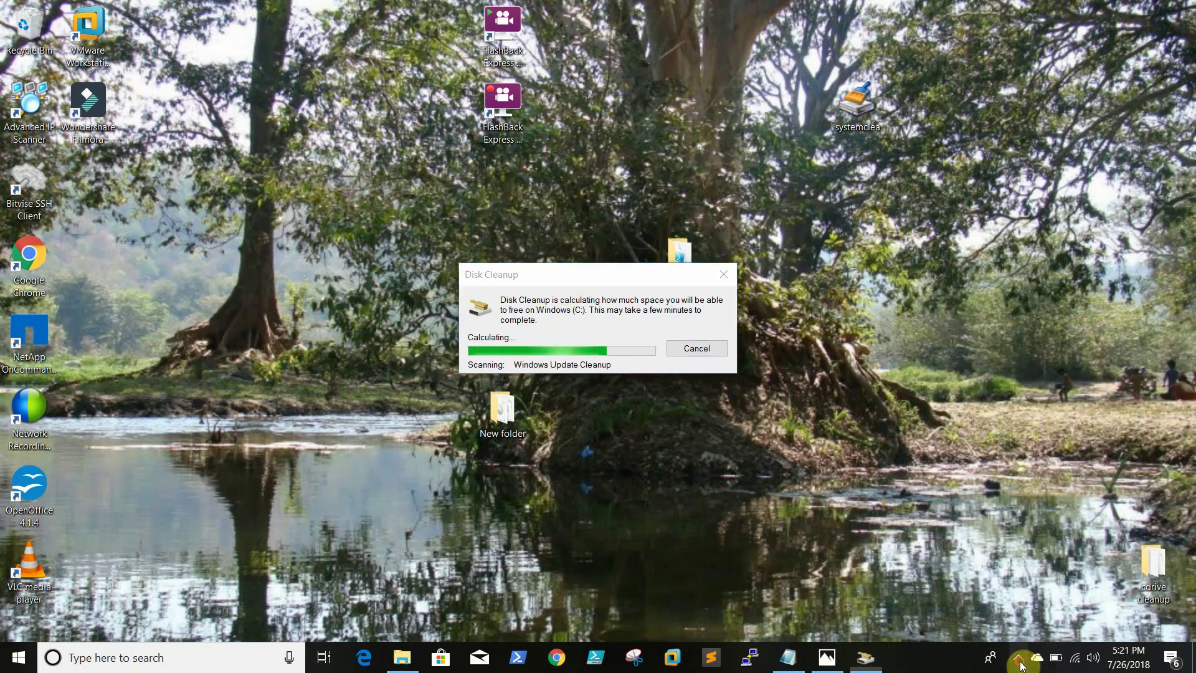
left_click(668, 277)
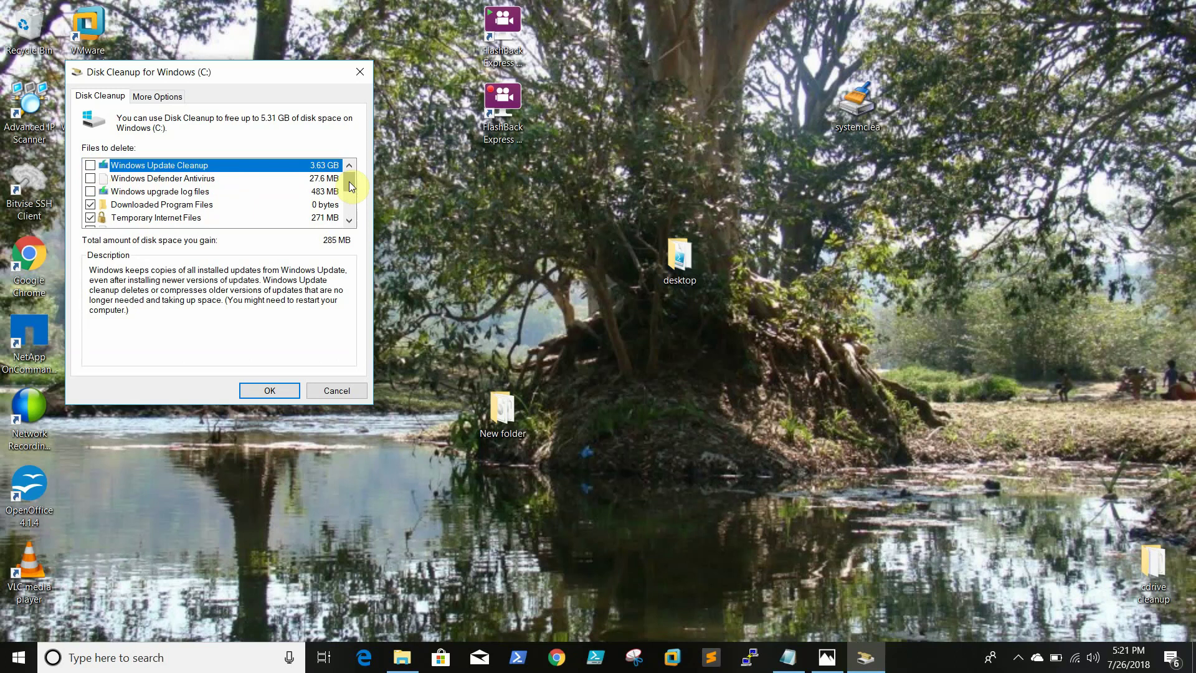
Add Recycle Bin and Temporary files to the selected categories, permanently delete the files and move the progress window aside.
left_click_drag(349, 181, 350, 189)
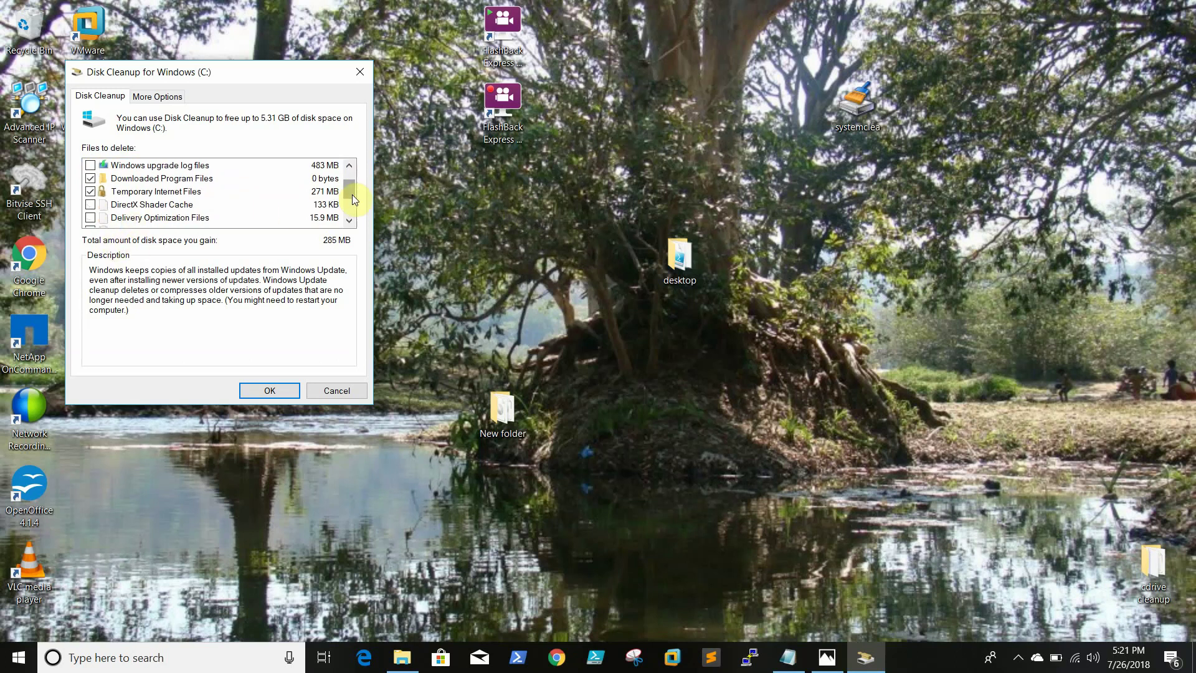
left_click_drag(350, 185, 350, 178)
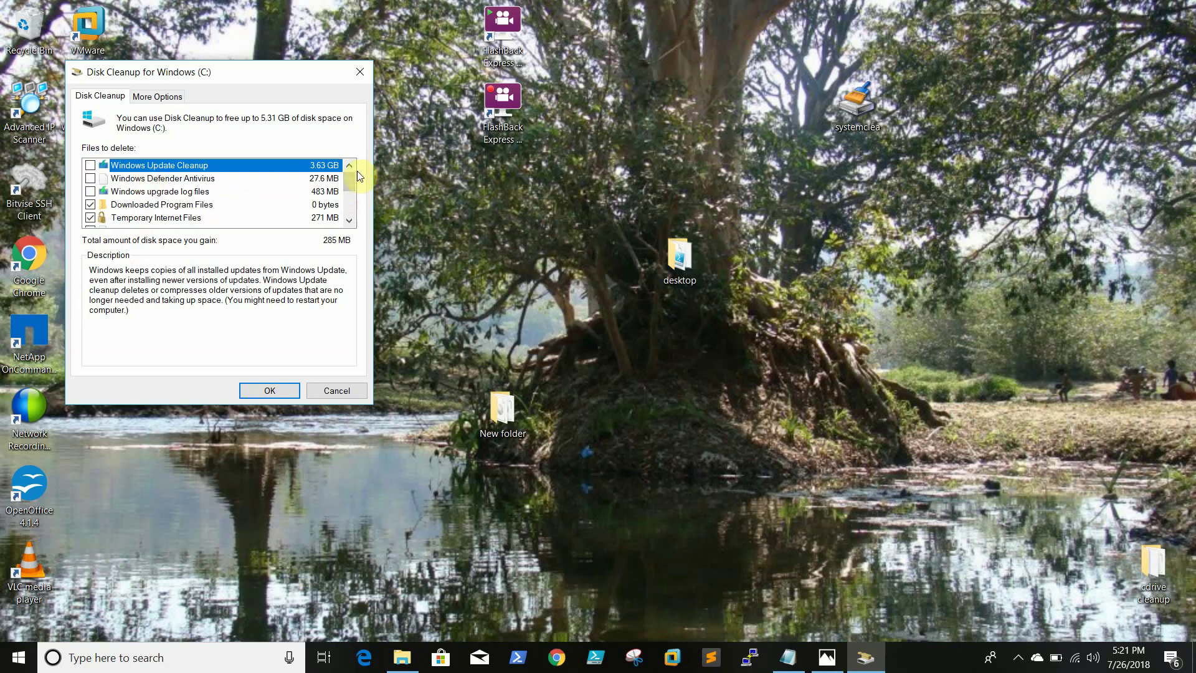
left_click_drag(350, 178, 350, 213)
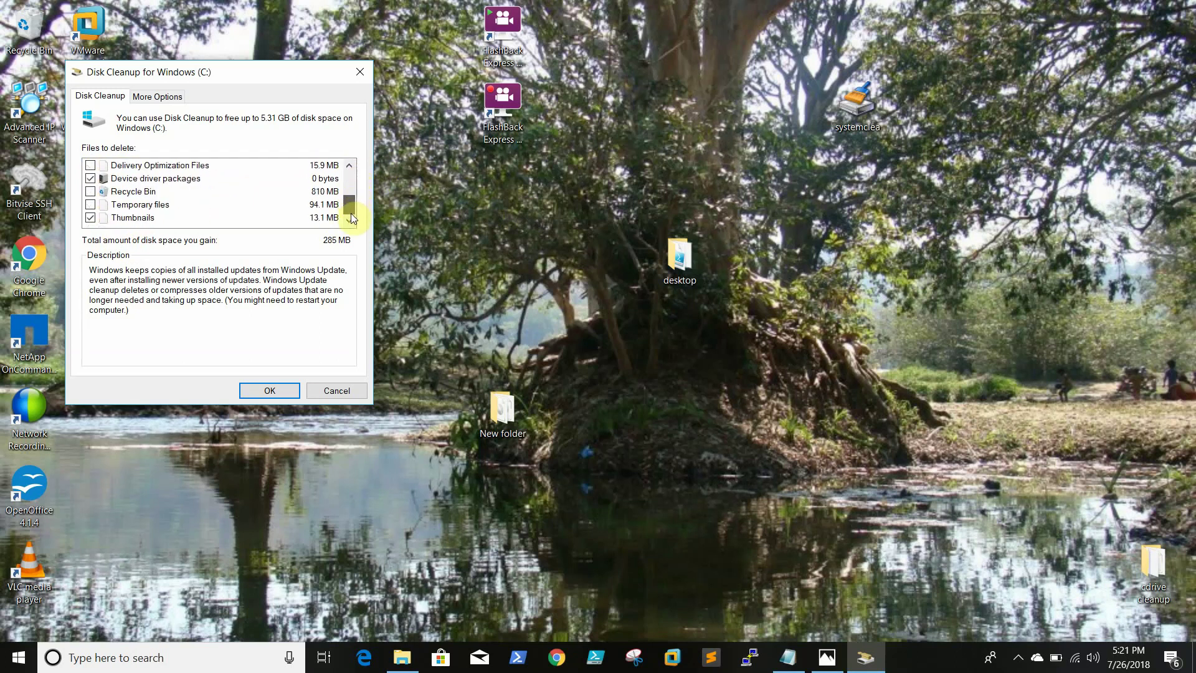
left_click(91, 204)
left_click(271, 390)
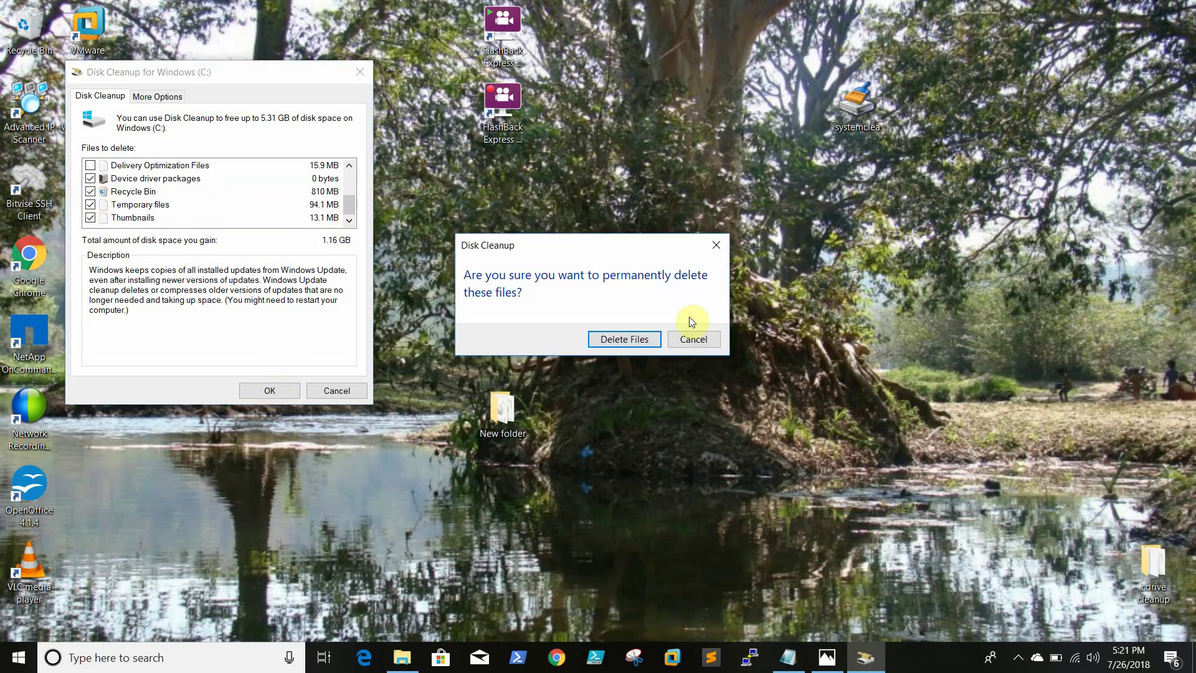
left_click(636, 340)
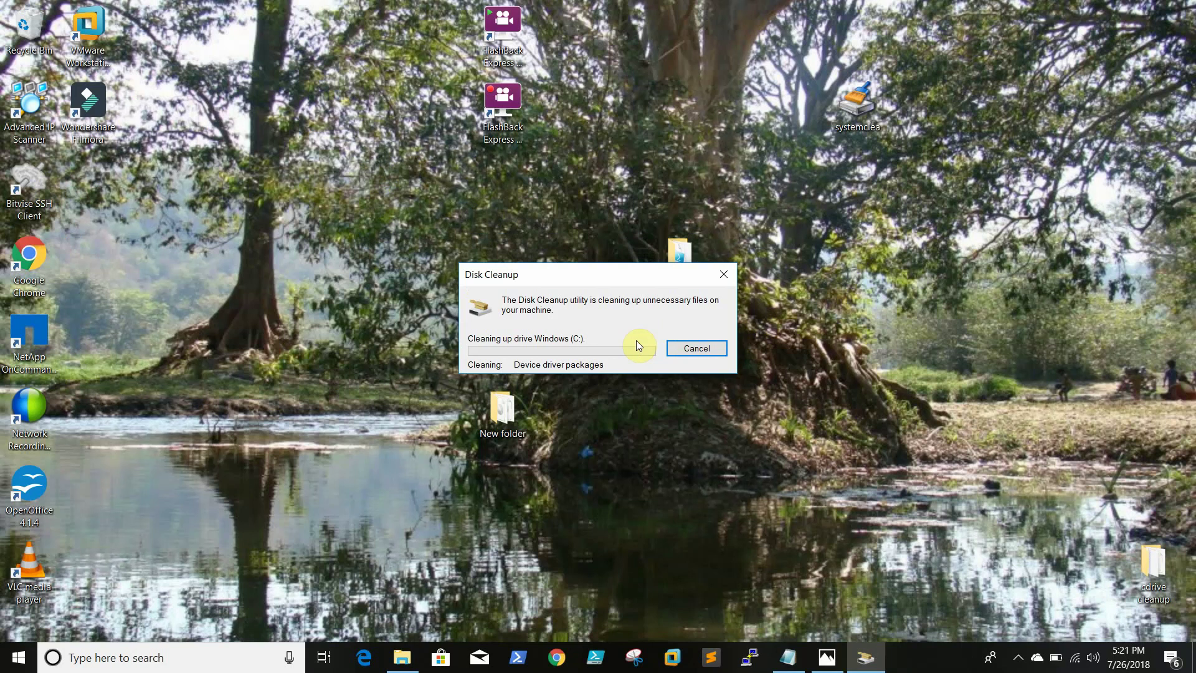
left_click_drag(601, 276, 271, 67)
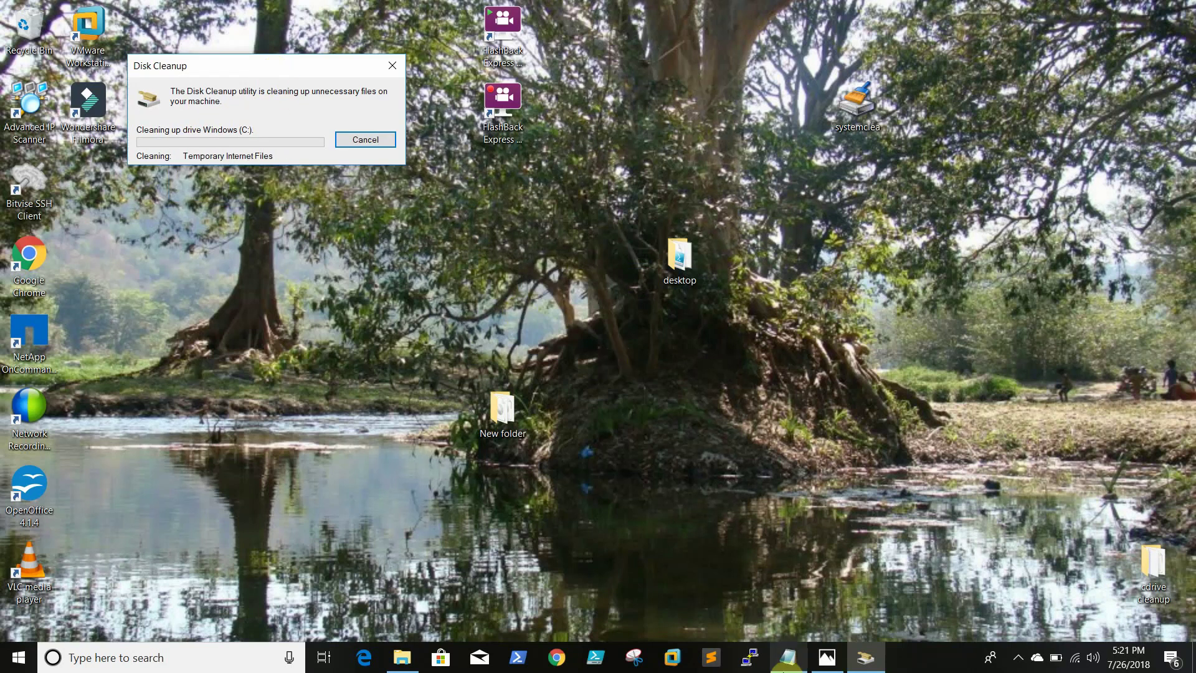
left_click(790, 660)
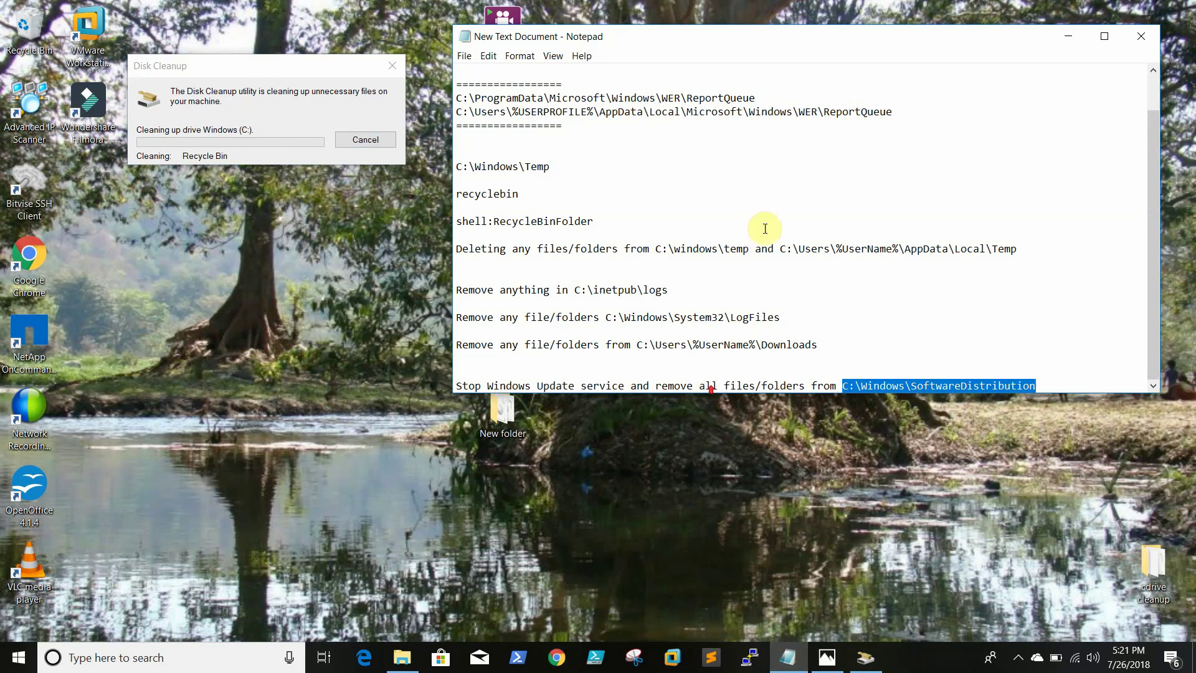
left_click_drag(1153, 169, 1154, 135)
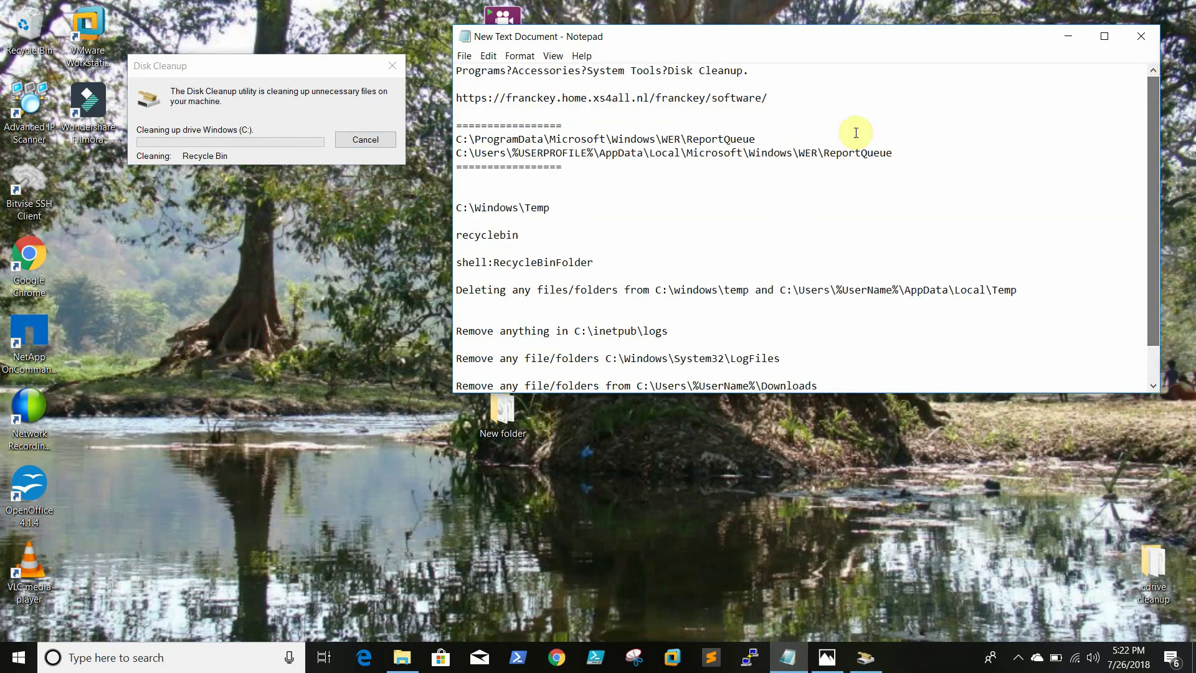
left_click_drag(769, 98, 443, 95)
key("ctrl+c")
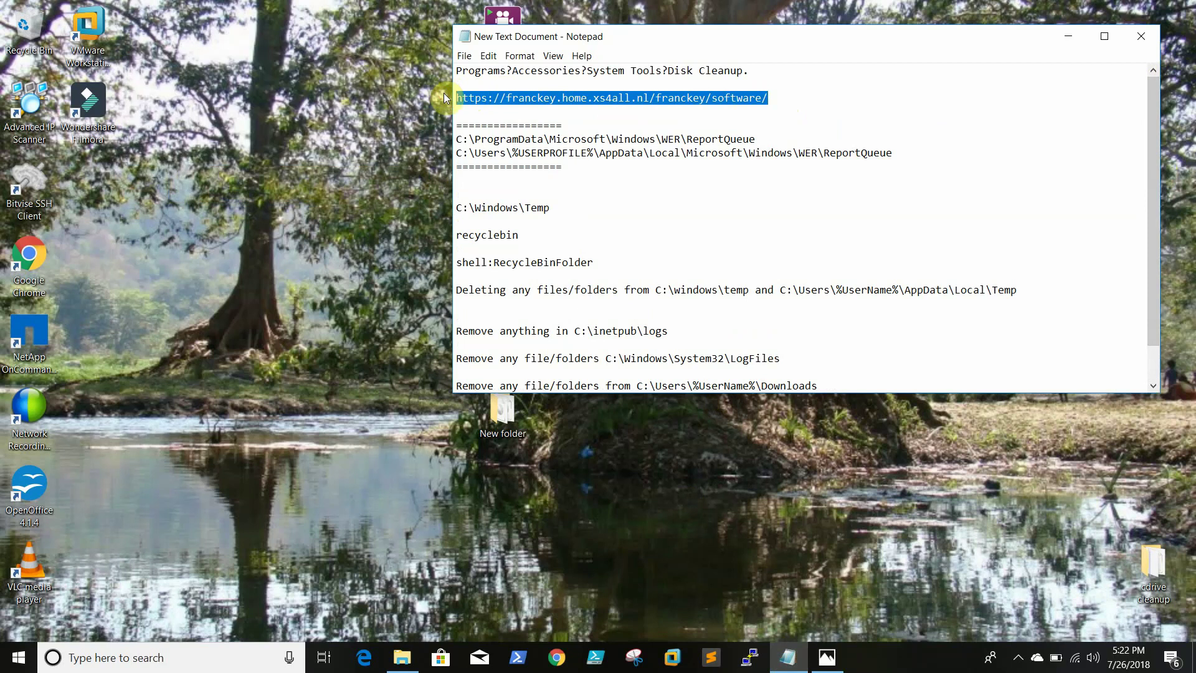
left_click(1066, 37)
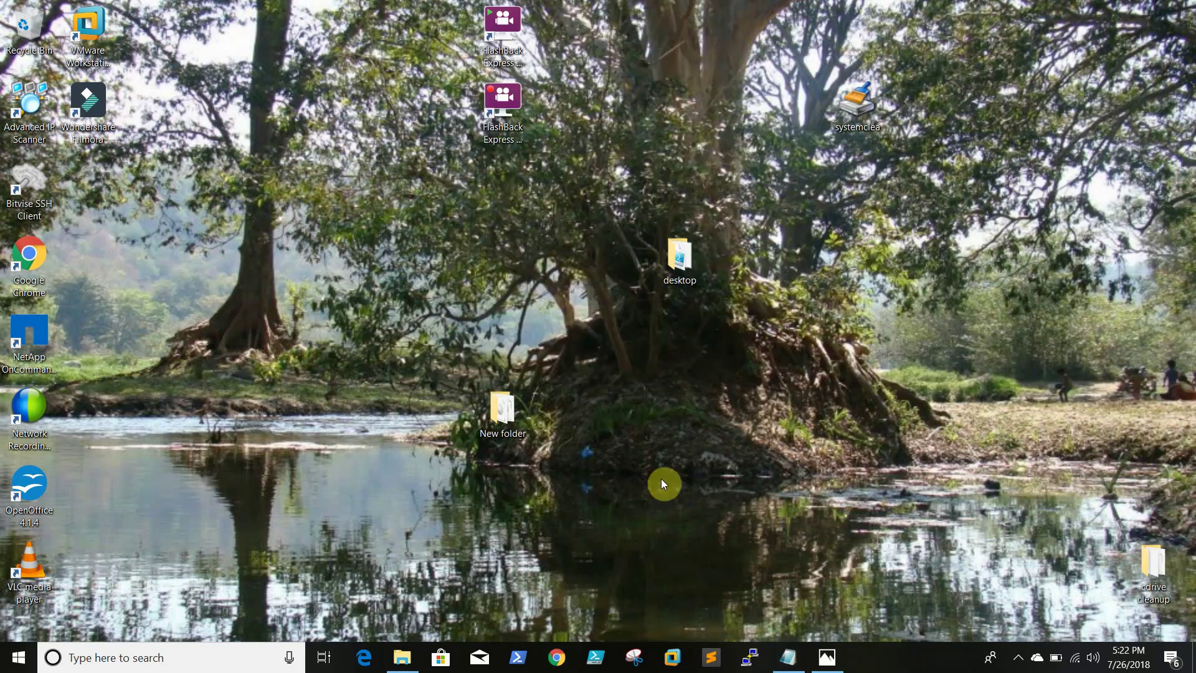
left_click(557, 659)
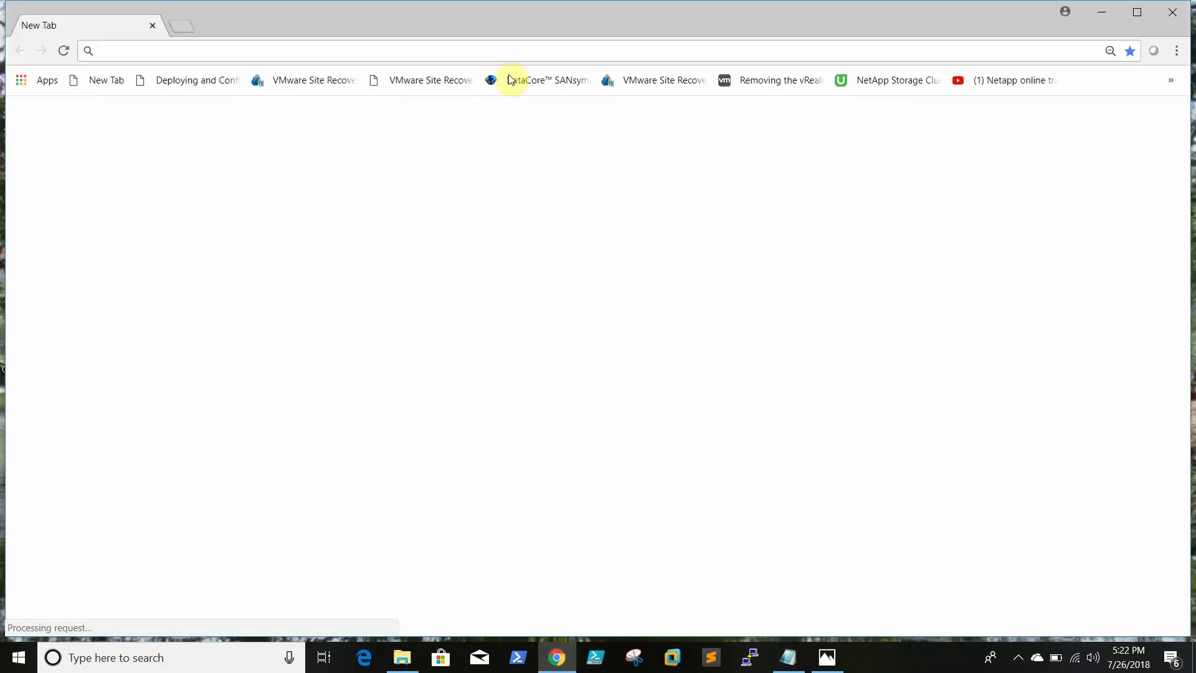
left_click(516, 53)
key("ctrl+v")
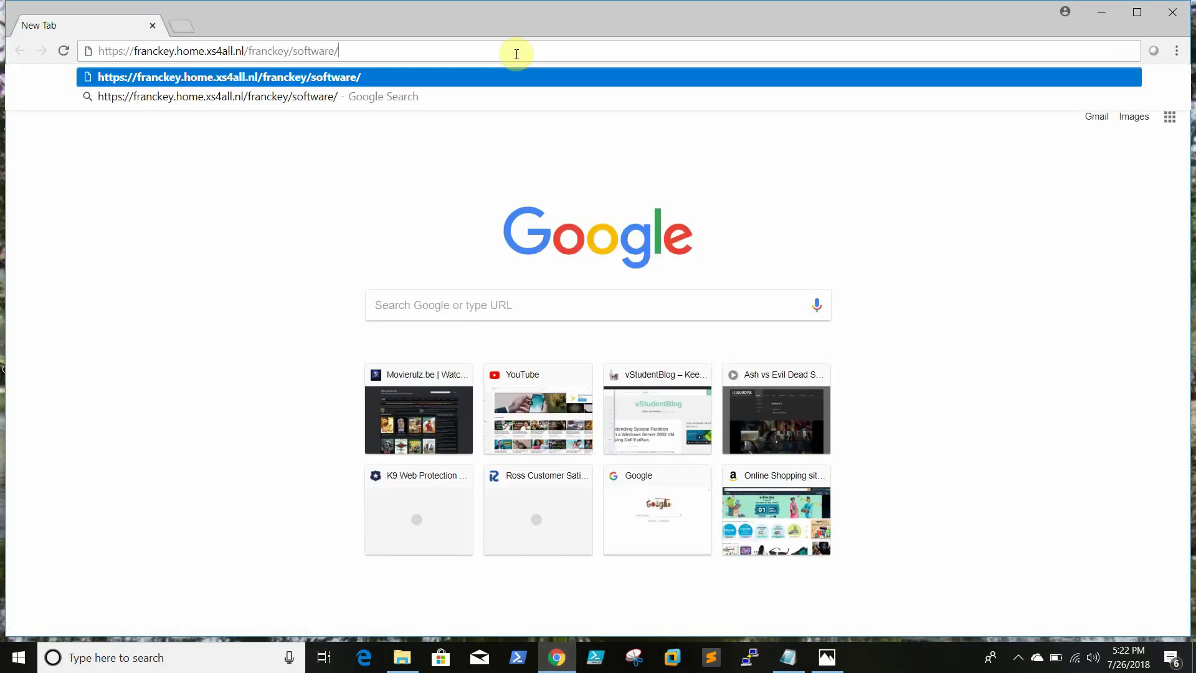
key("Return")
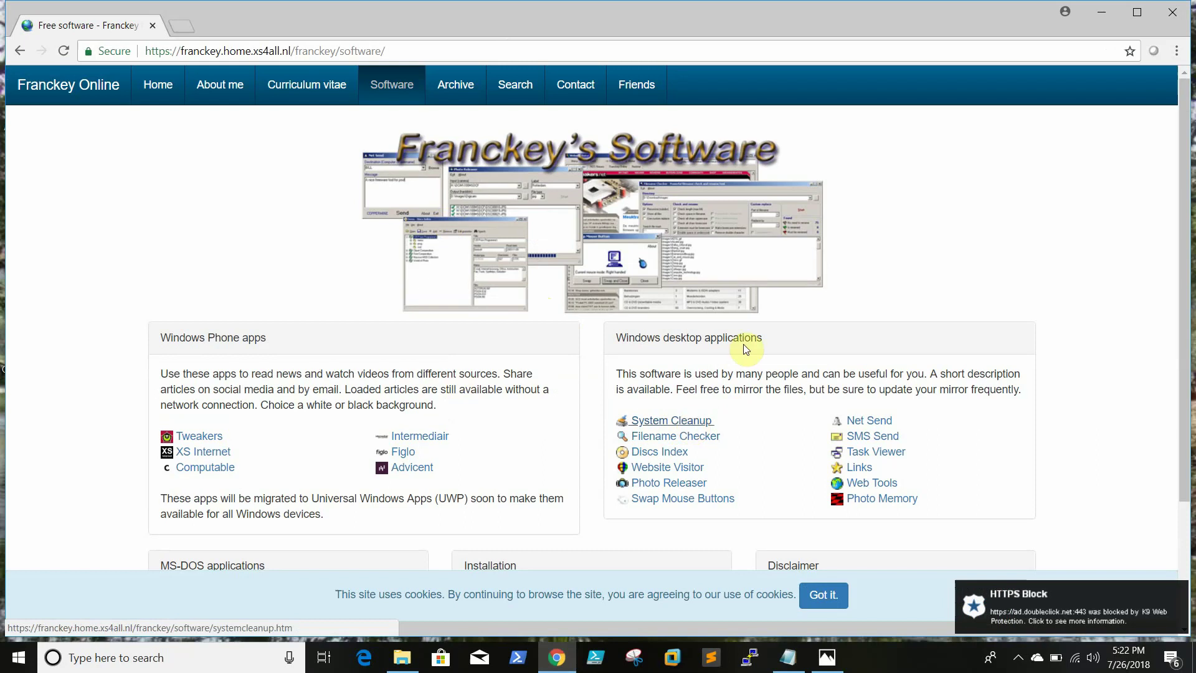
left_click(1101, 12)
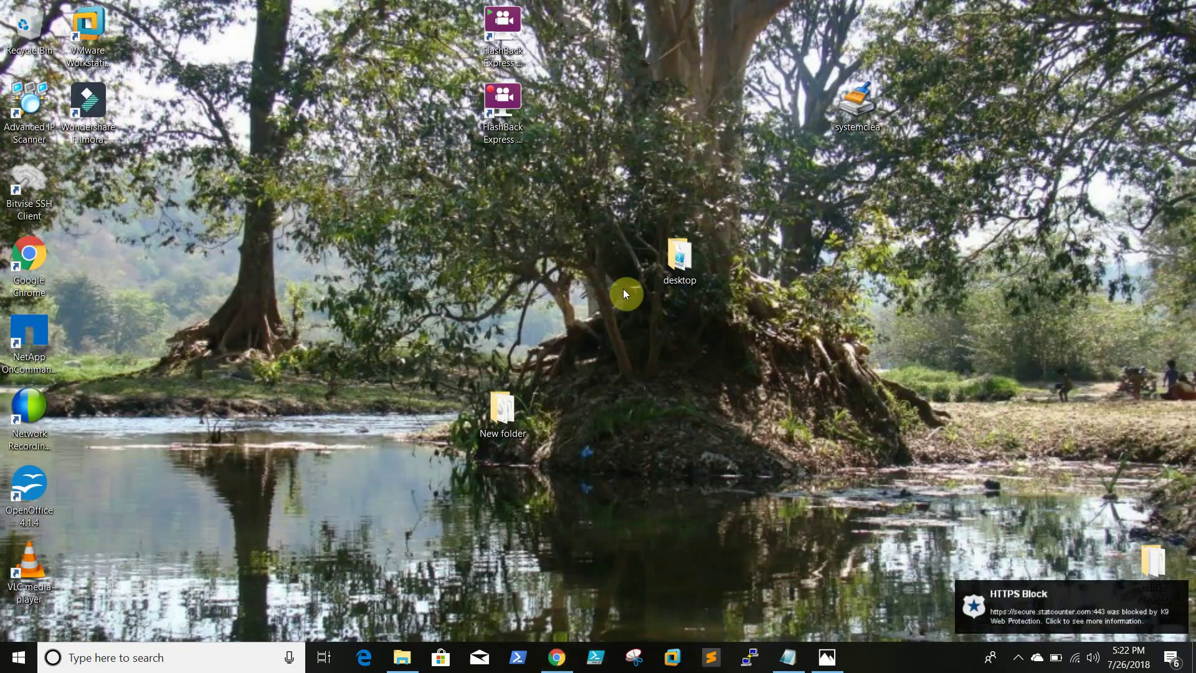
Launch System Cleanup from the desktop and enable deleting Windows log files and executing Windows disk cleanup.
double_click(852, 111)
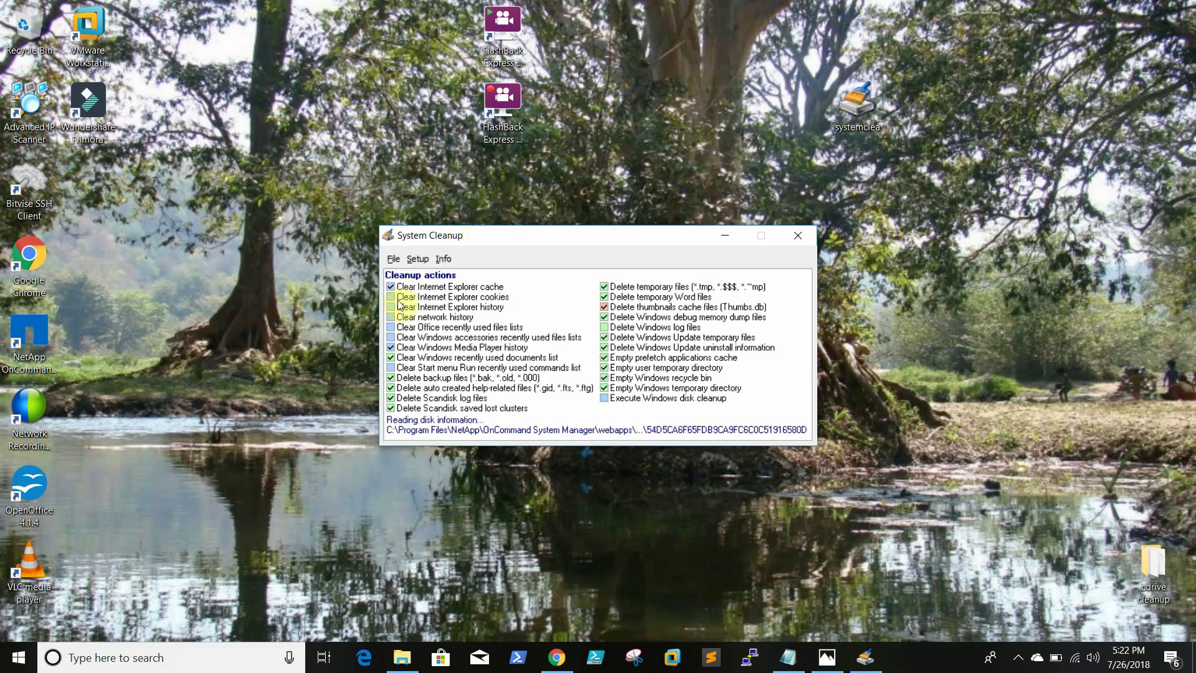
left_click_drag(648, 236, 682, 185)
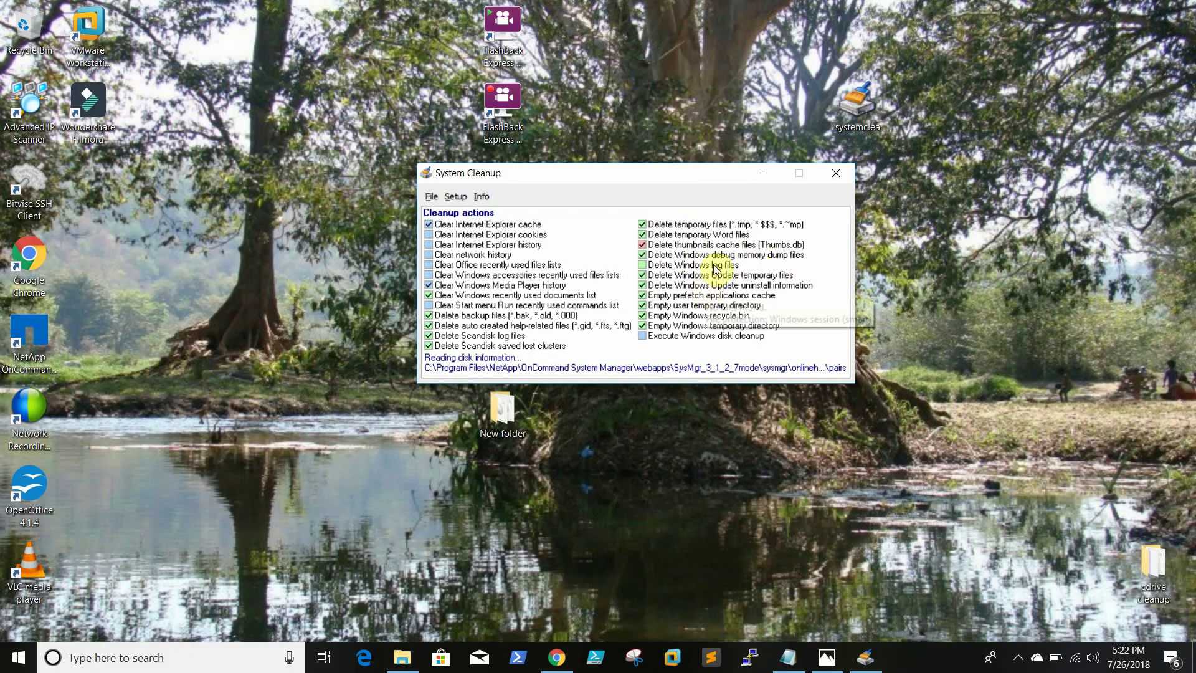
left_click(643, 266)
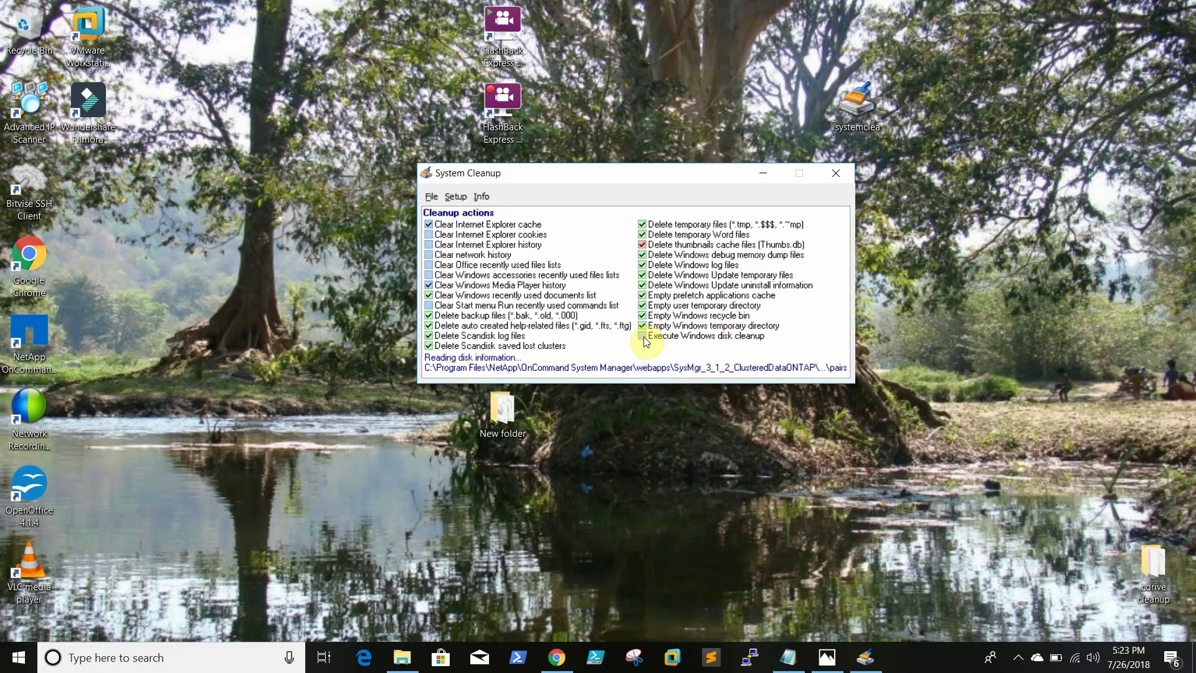
left_click(642, 336)
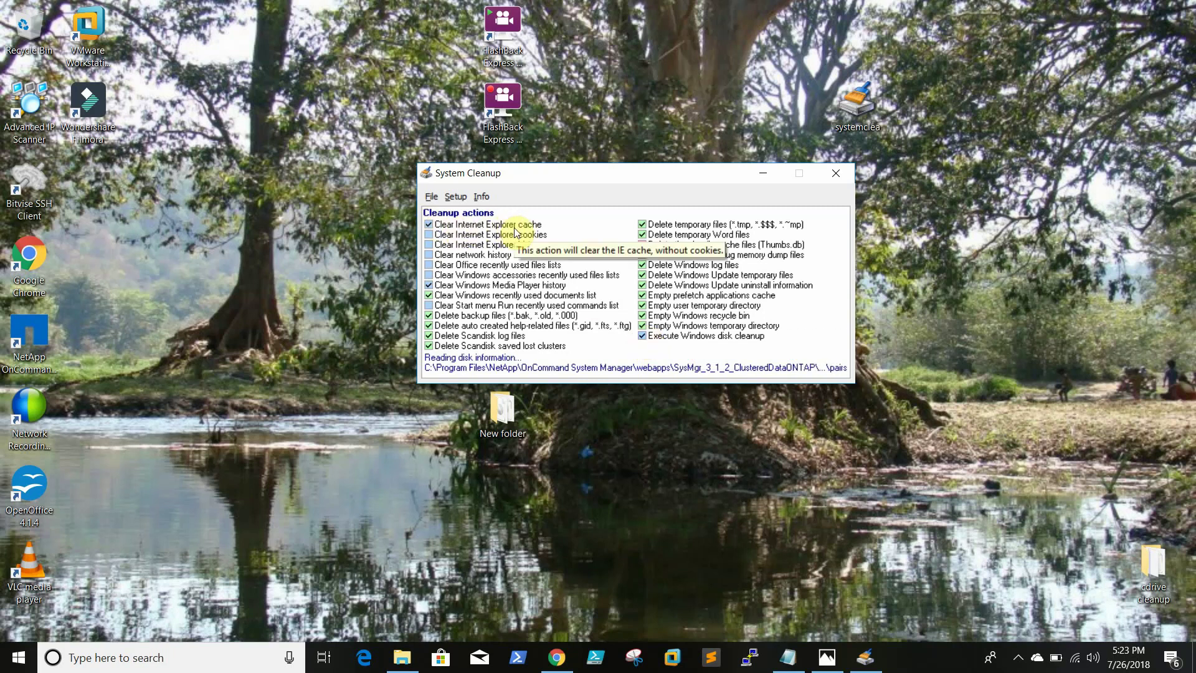
Enable clearing of Internet Explorer cookies, Internet Explorer history and network history in the cleanup actions.
left_click(429, 236)
left_click(429, 244)
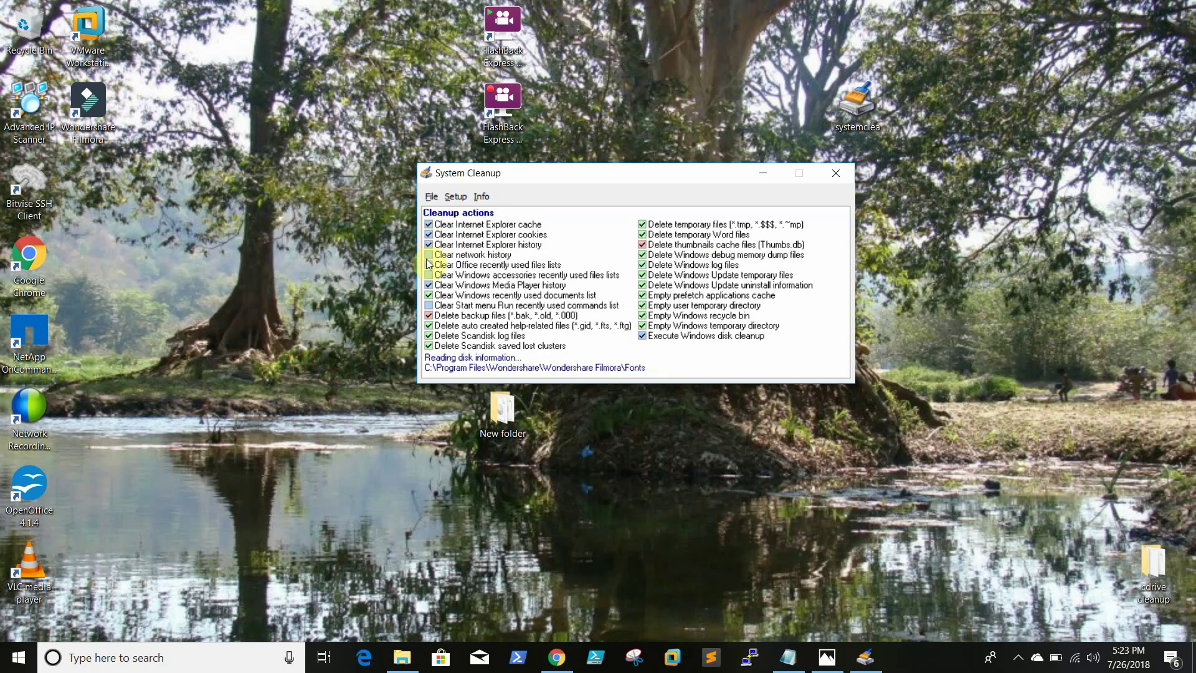
left_click(428, 256)
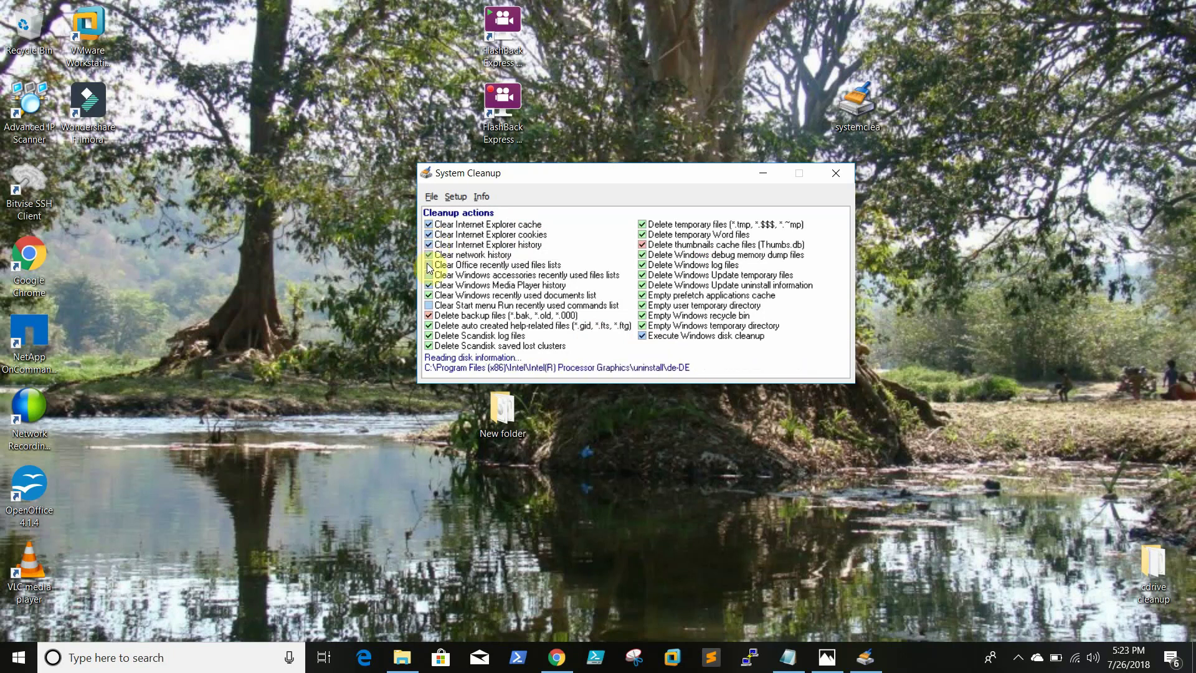
left_click(428, 265)
left_click(429, 275)
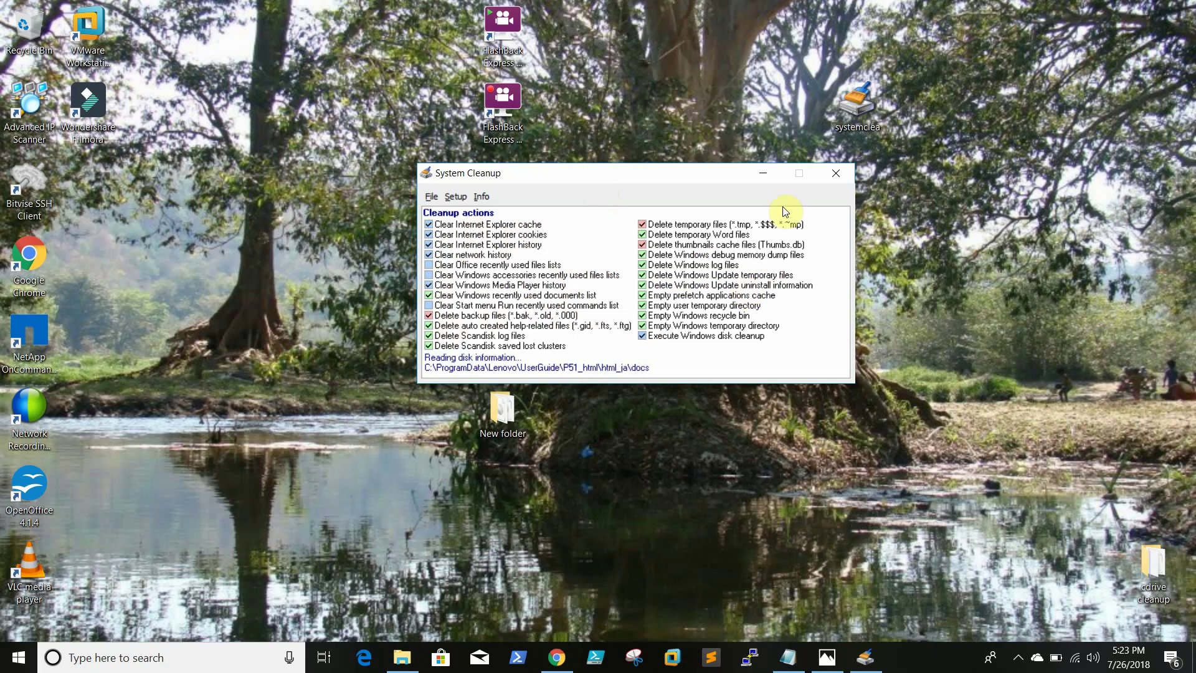
Minimize and restore the System Cleanup window, and close the Chrome window with the software page.
left_click(764, 173)
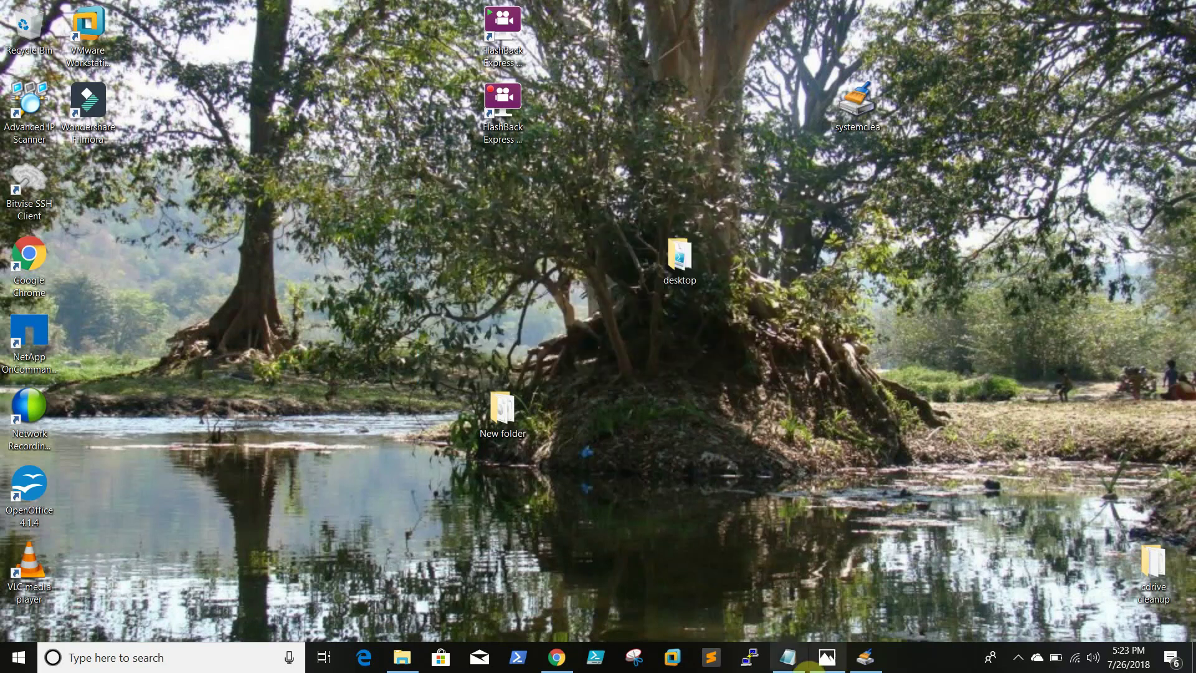
left_click(866, 663)
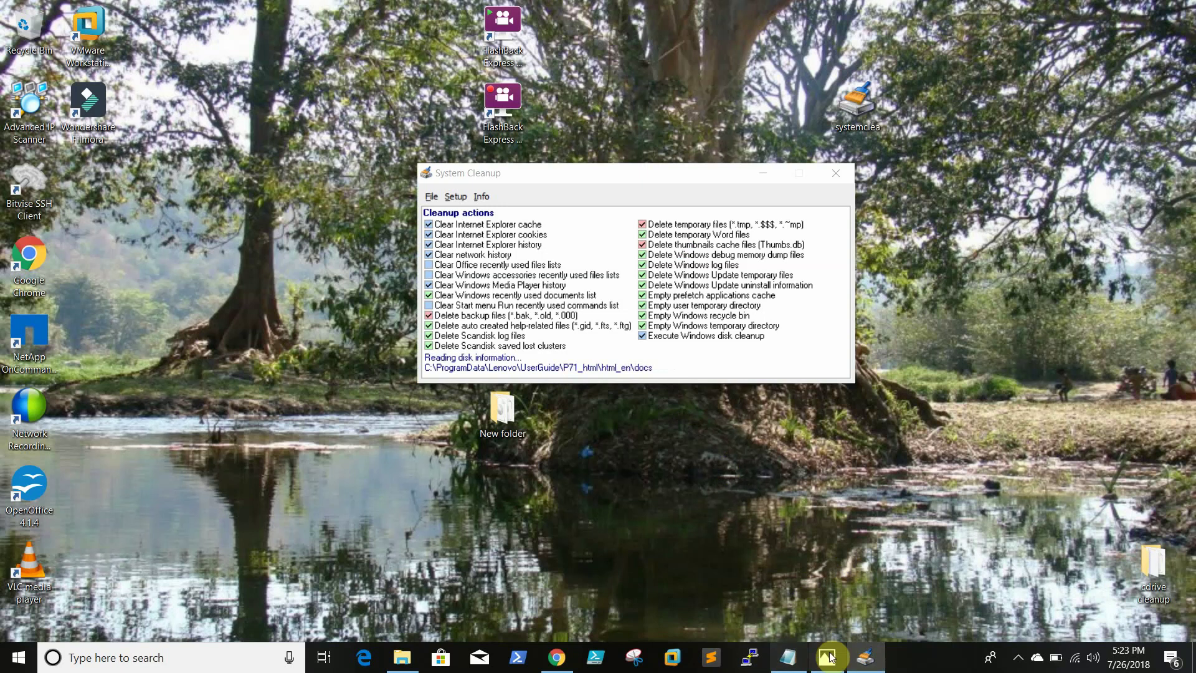
left_click(556, 657)
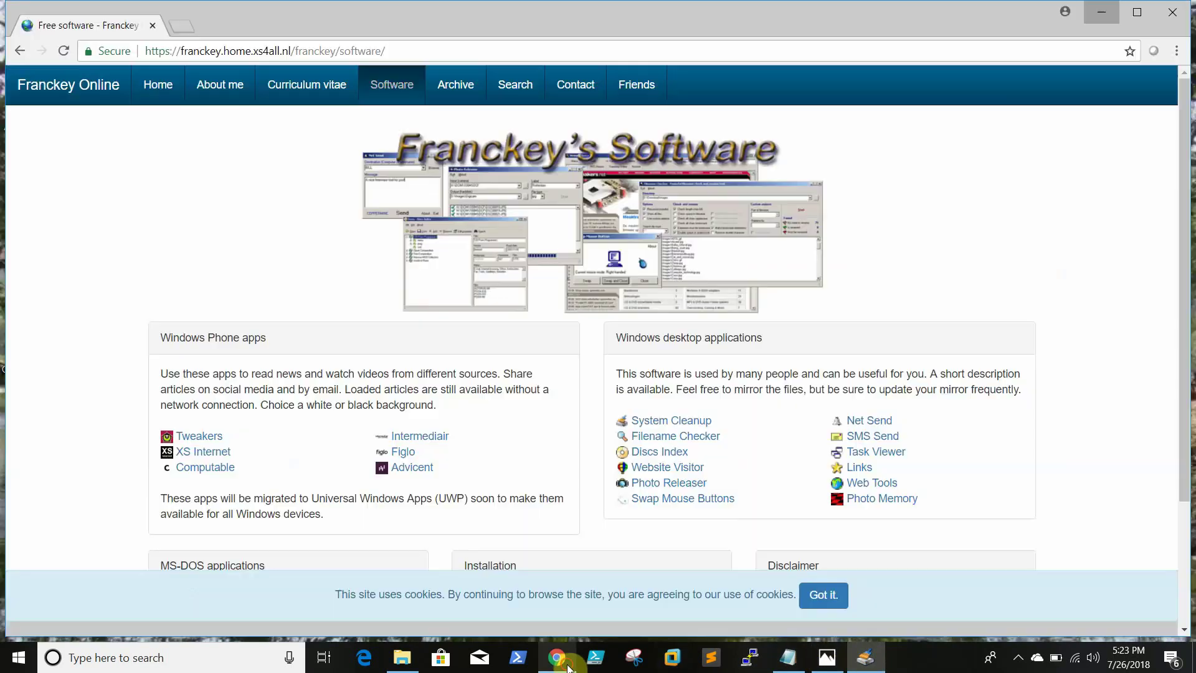
left_click(1172, 12)
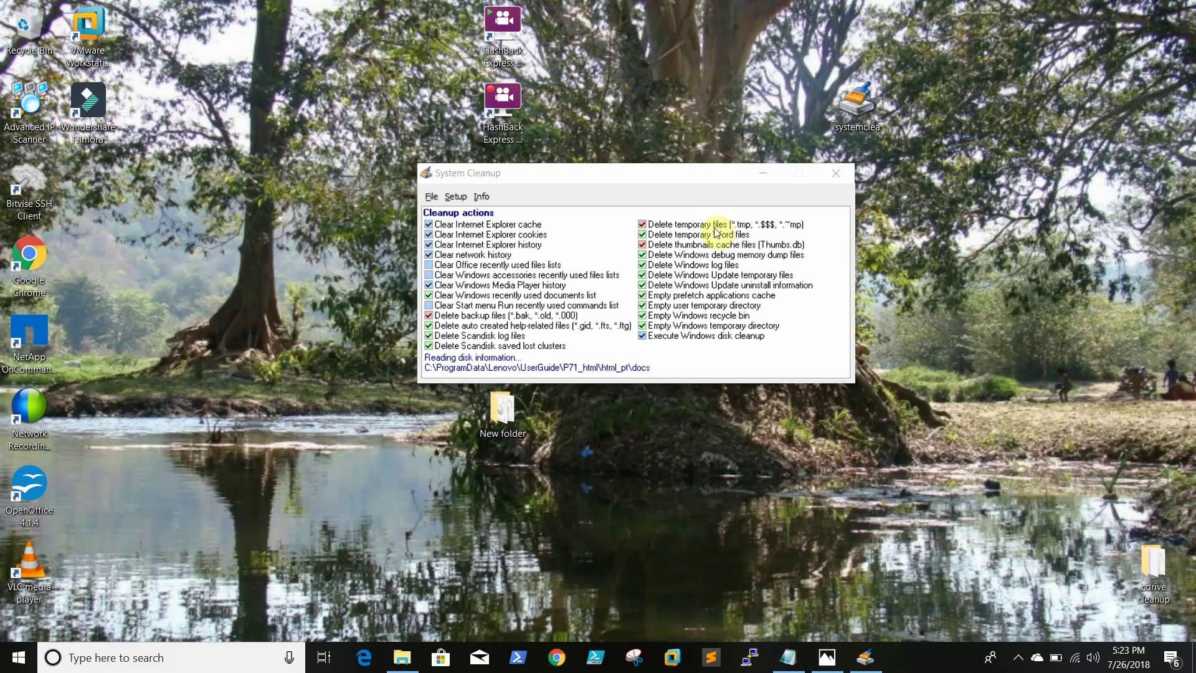
left_click(1017, 662)
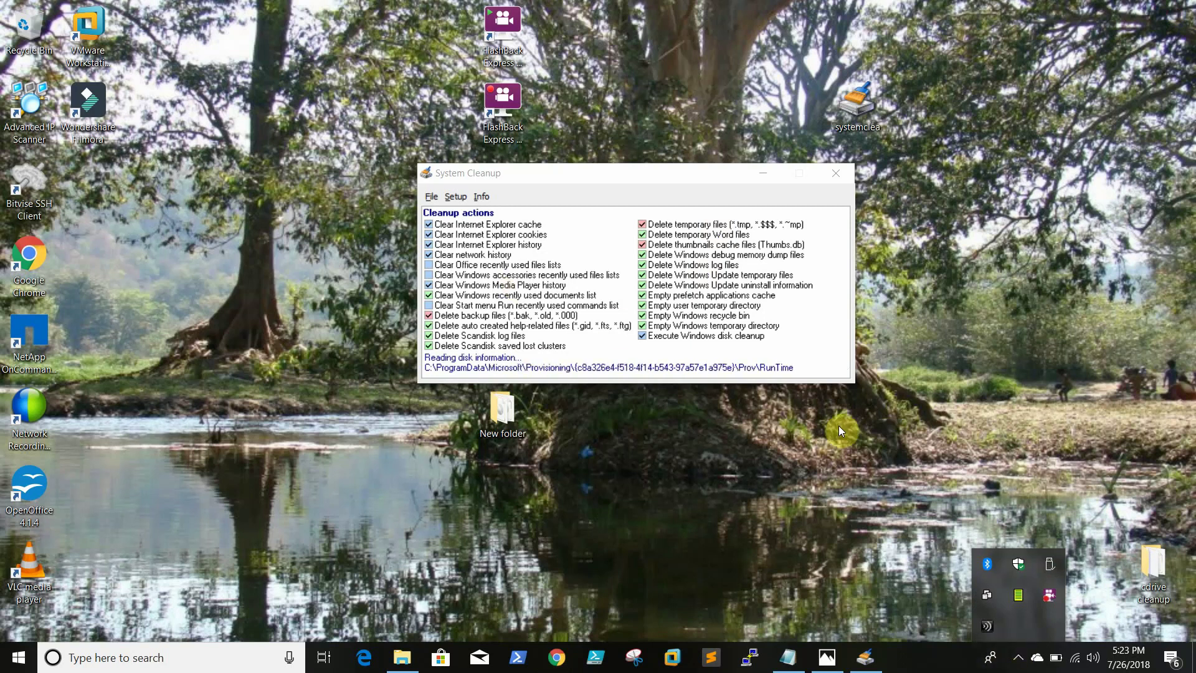
left_click(718, 169)
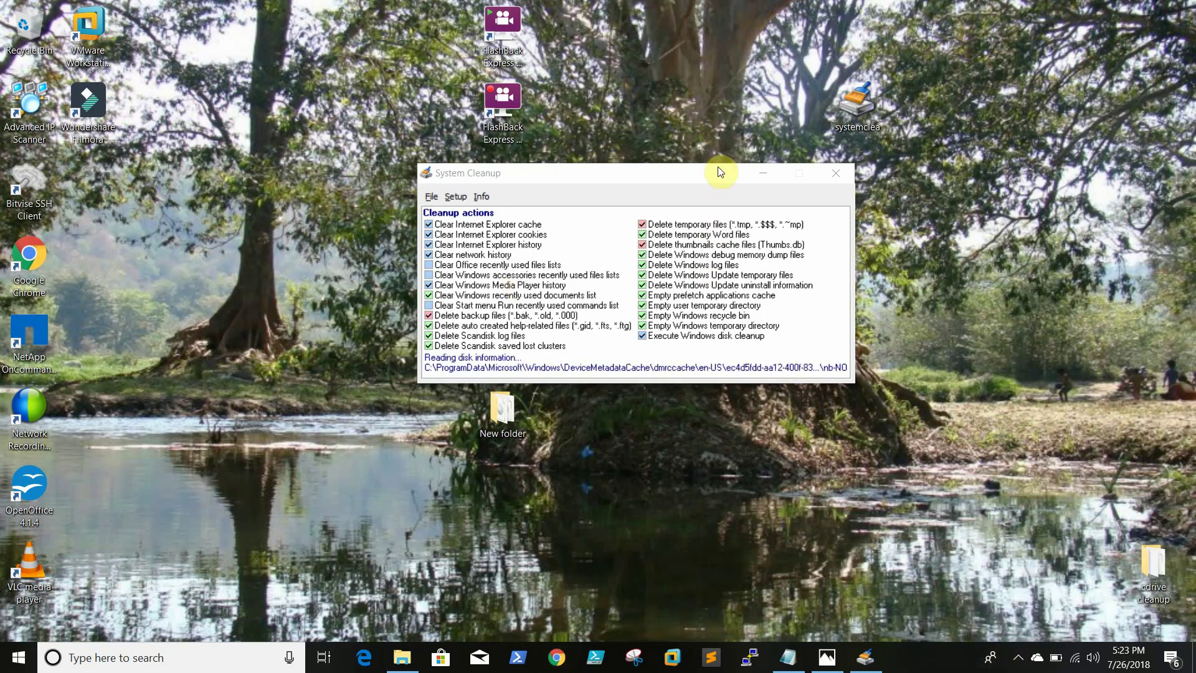